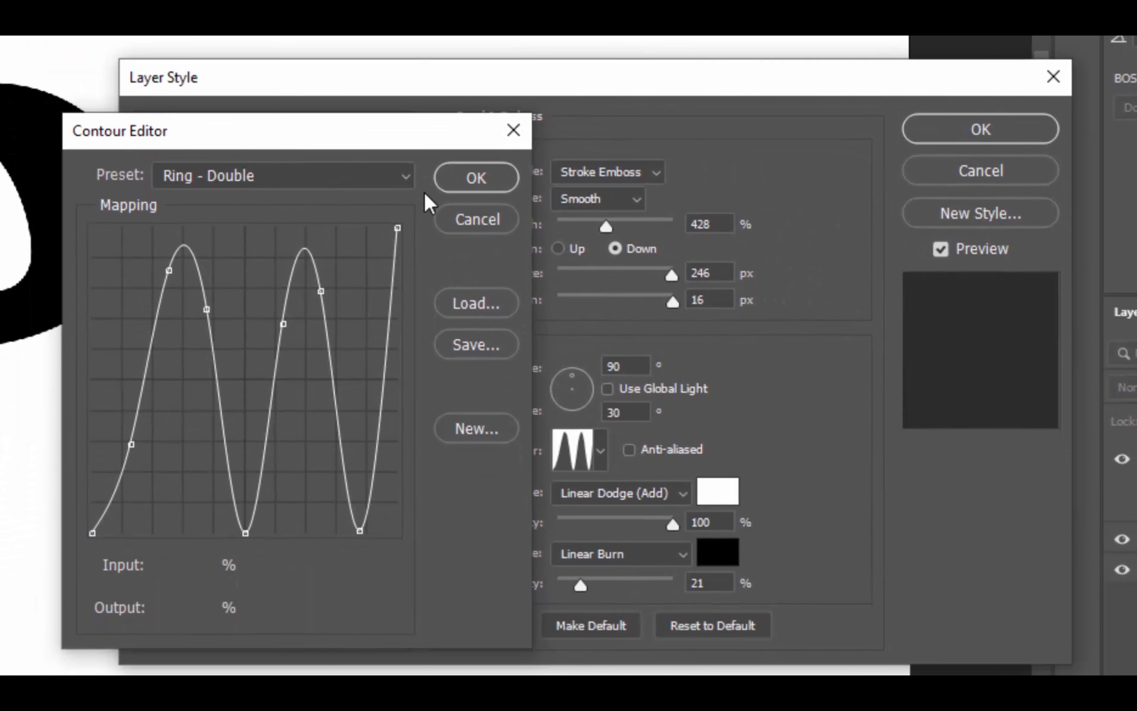
- Confirm the Ring - Double gloss contour and set the bevel's highlight mode to Color Dodge at 100% opacity
click(455, 179)
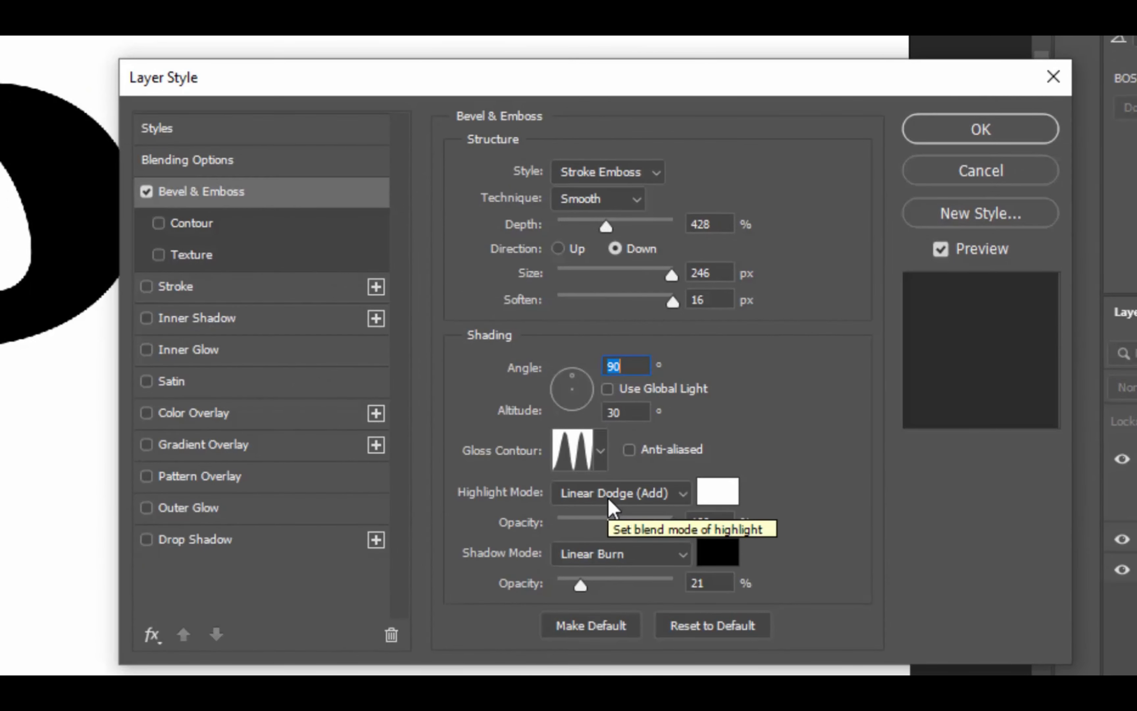
click(675, 498)
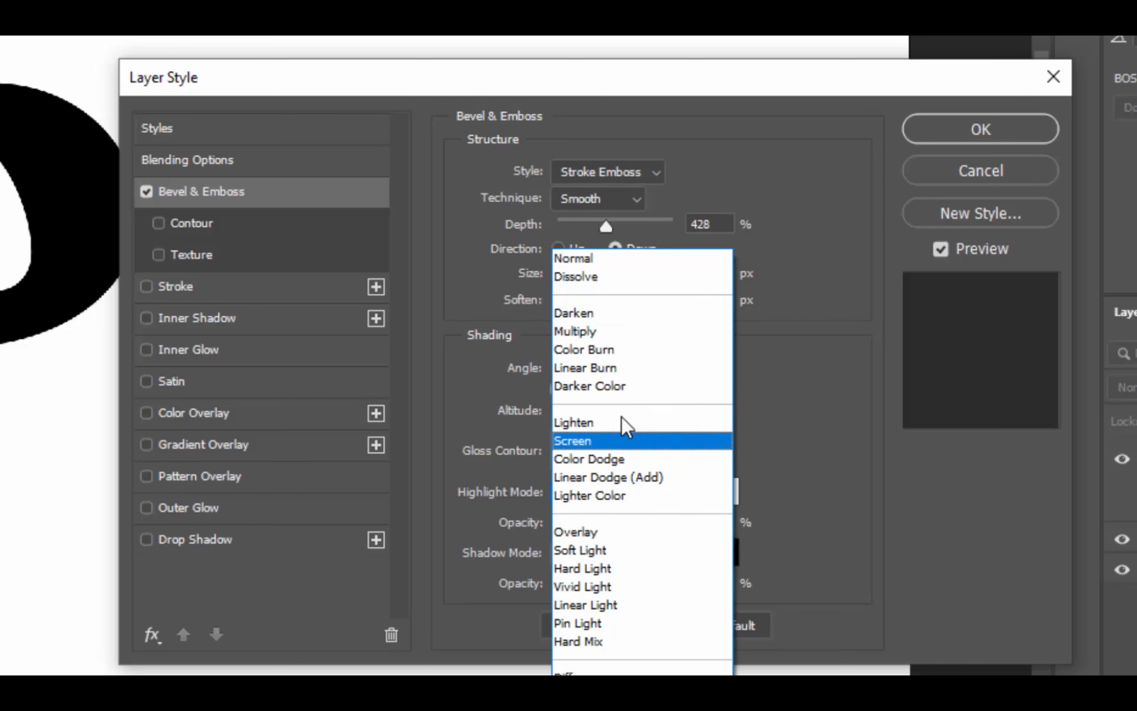
click(628, 457)
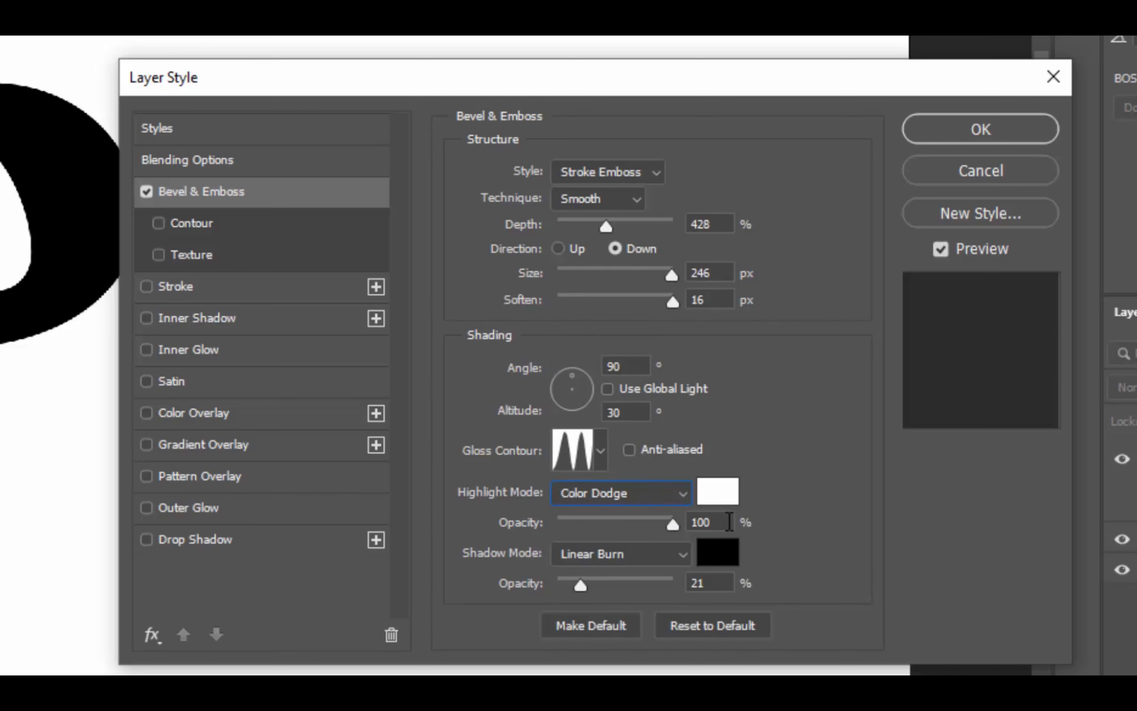
drag(728, 522, 686, 523)
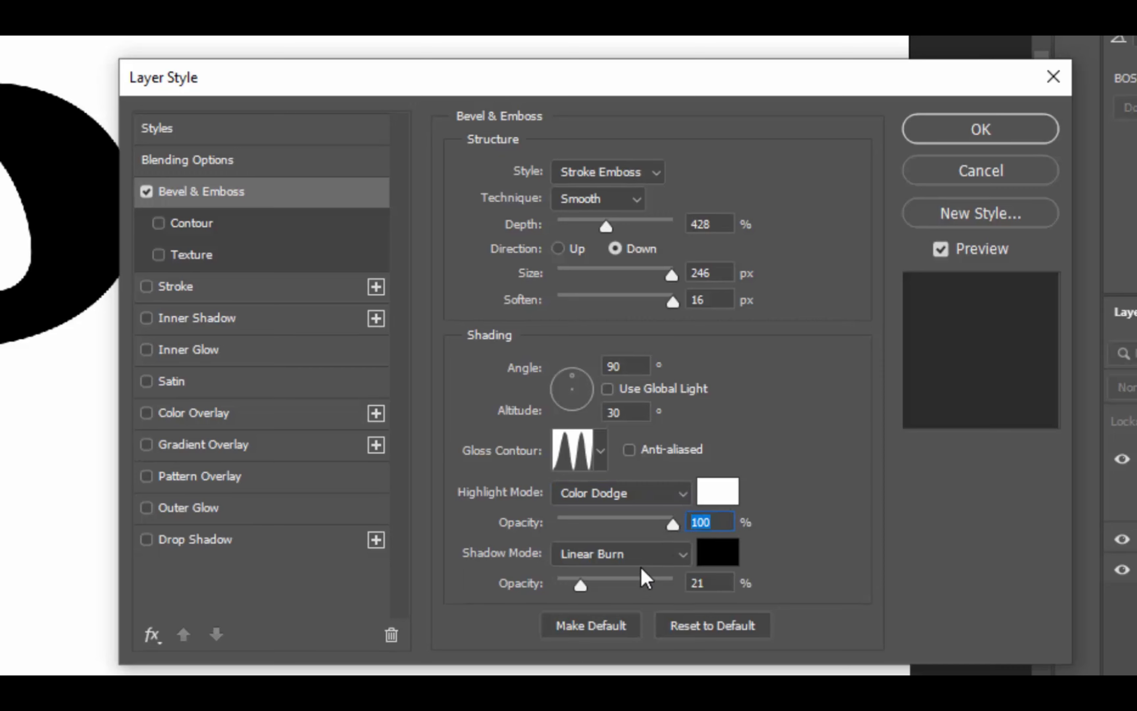
- Keep the bevel's shadow color at 000000 and set its Linear Burn shadow opacity to 14%
click(725, 562)
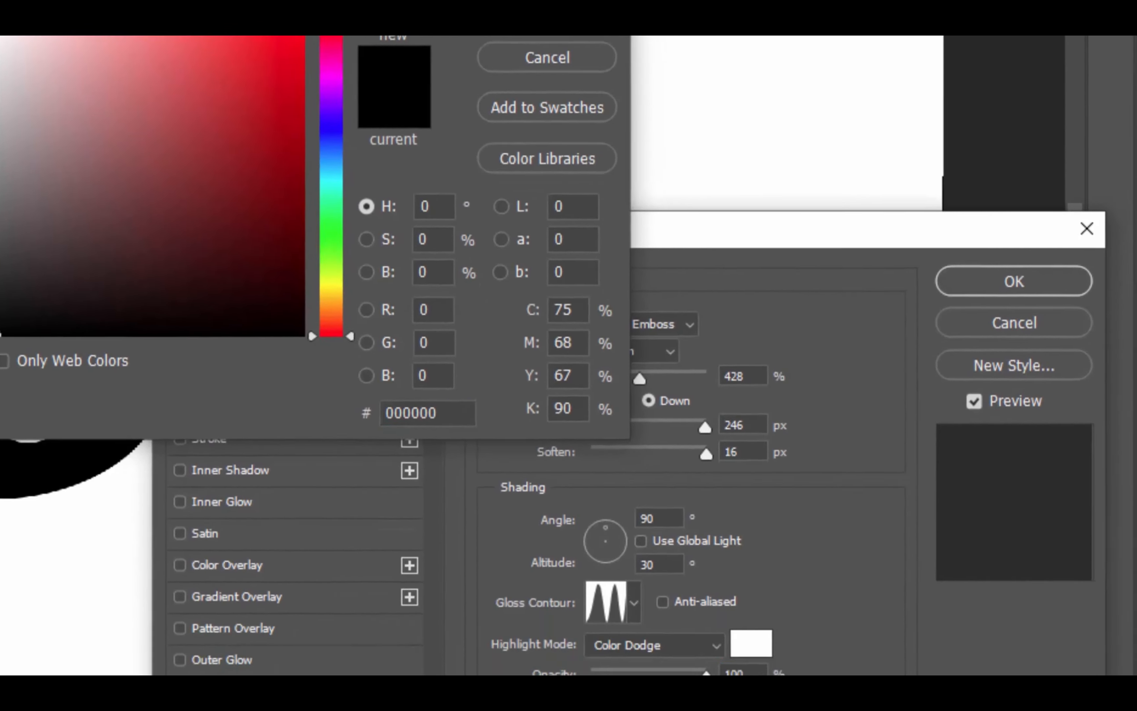
click(590, 155)
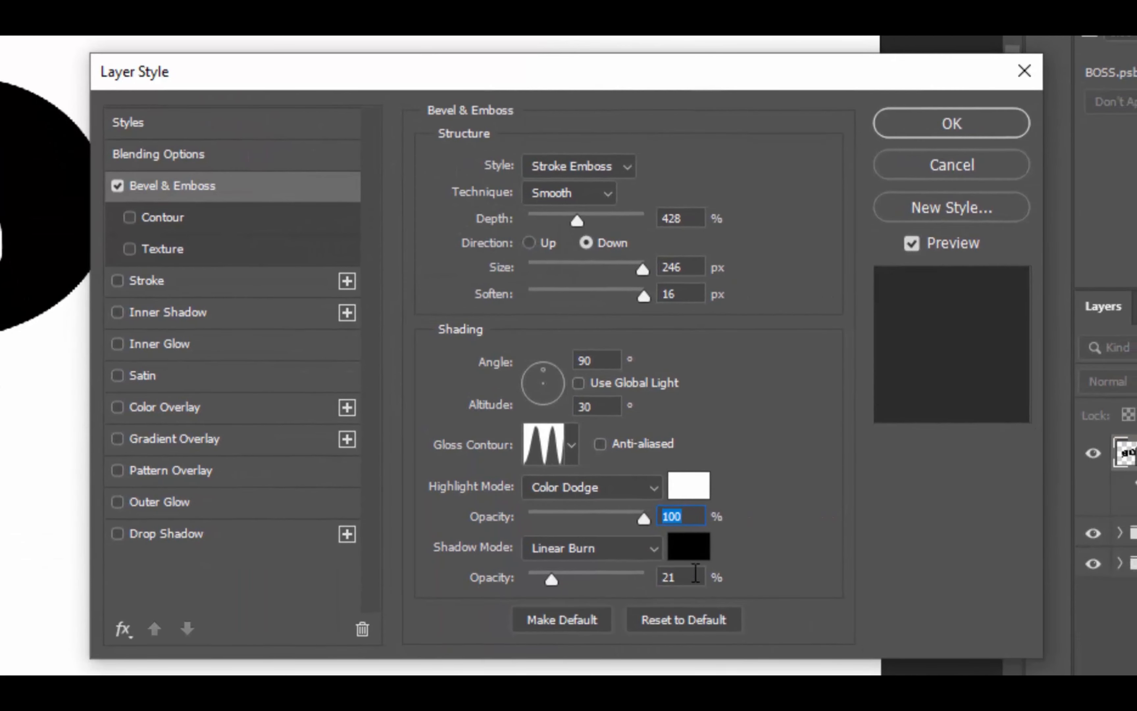
click(674, 576)
text(4)
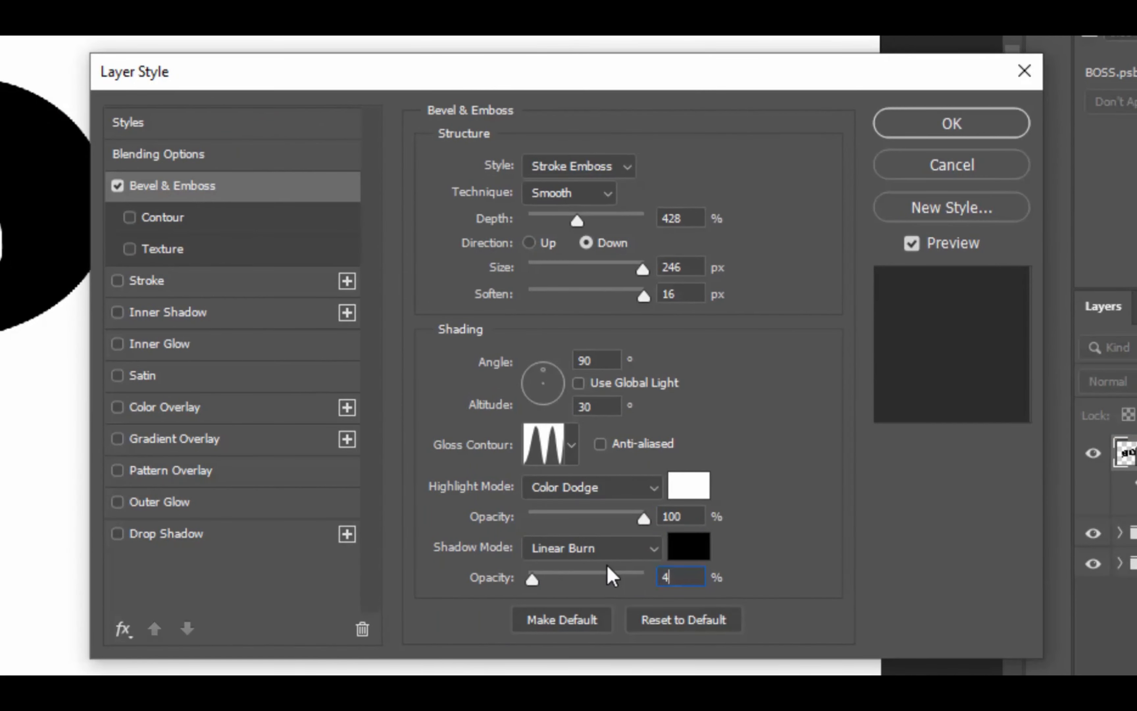
text(14)
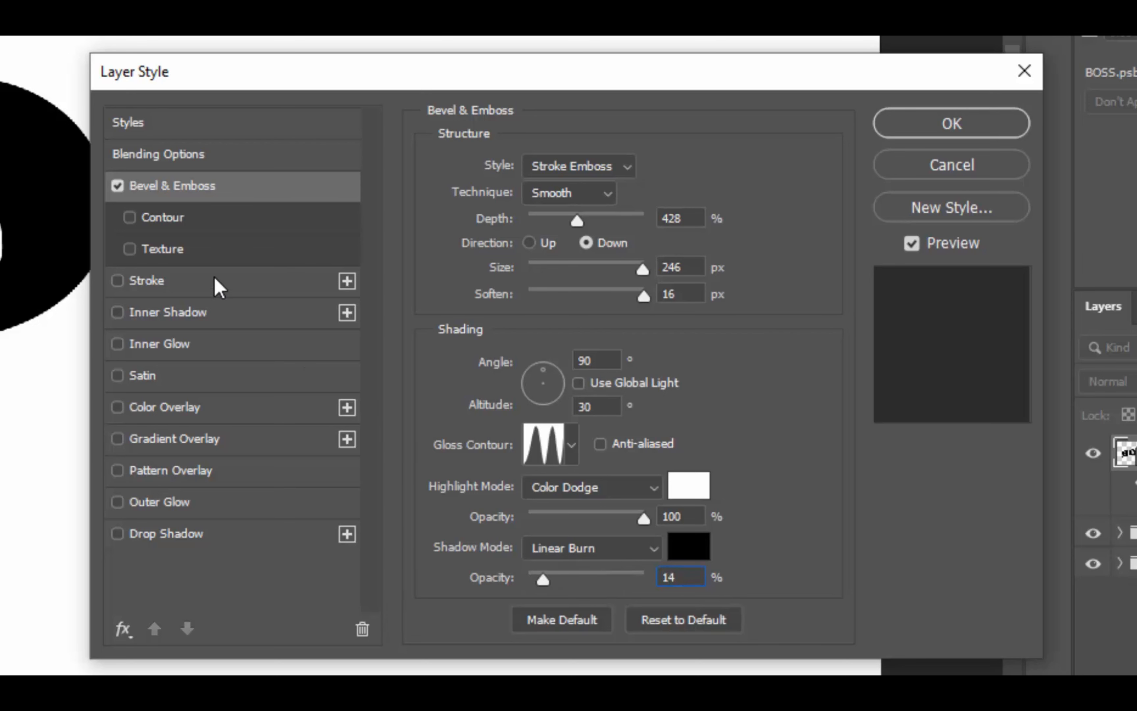
- Enable the bevel's Contour with a 50% range and add an inside Stroke effect with a size of 54 px
click(164, 219)
drag(644, 220, 622, 209)
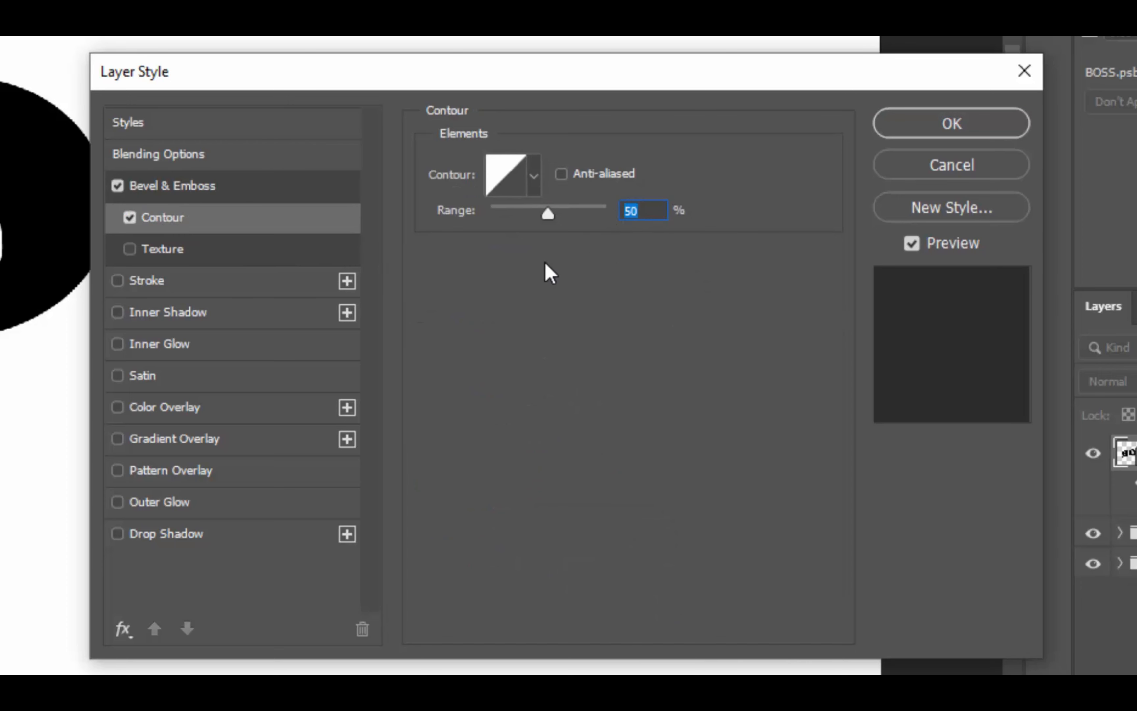
click(206, 286)
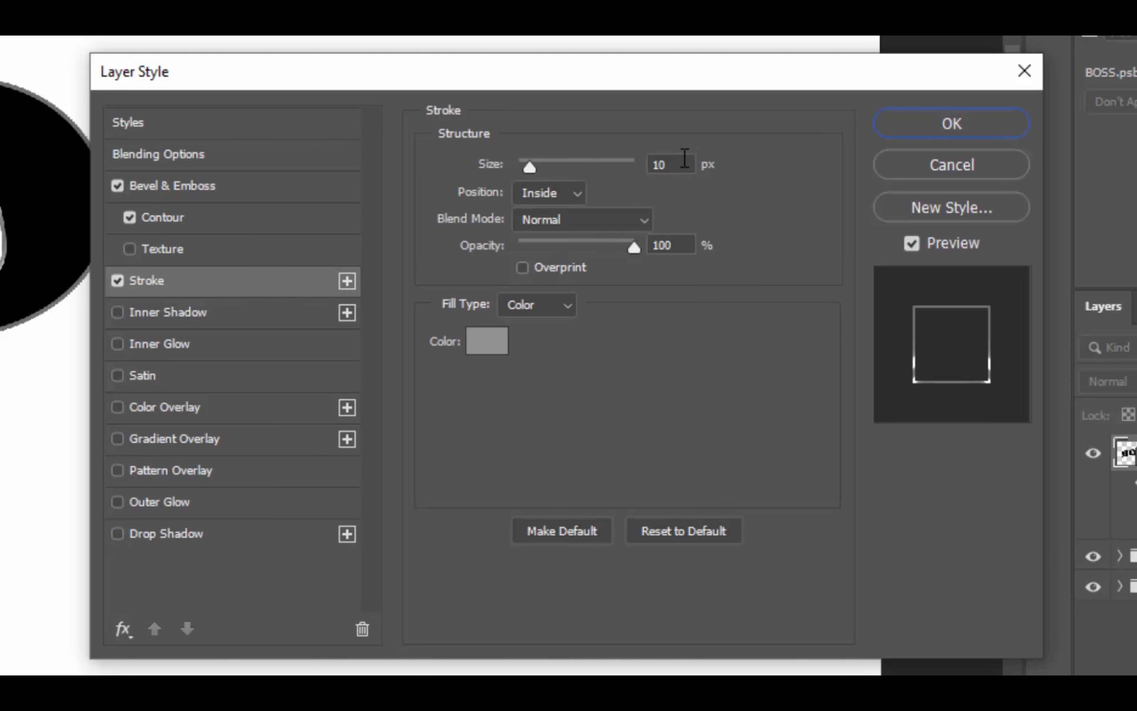
drag(685, 162, 631, 165)
text(54)
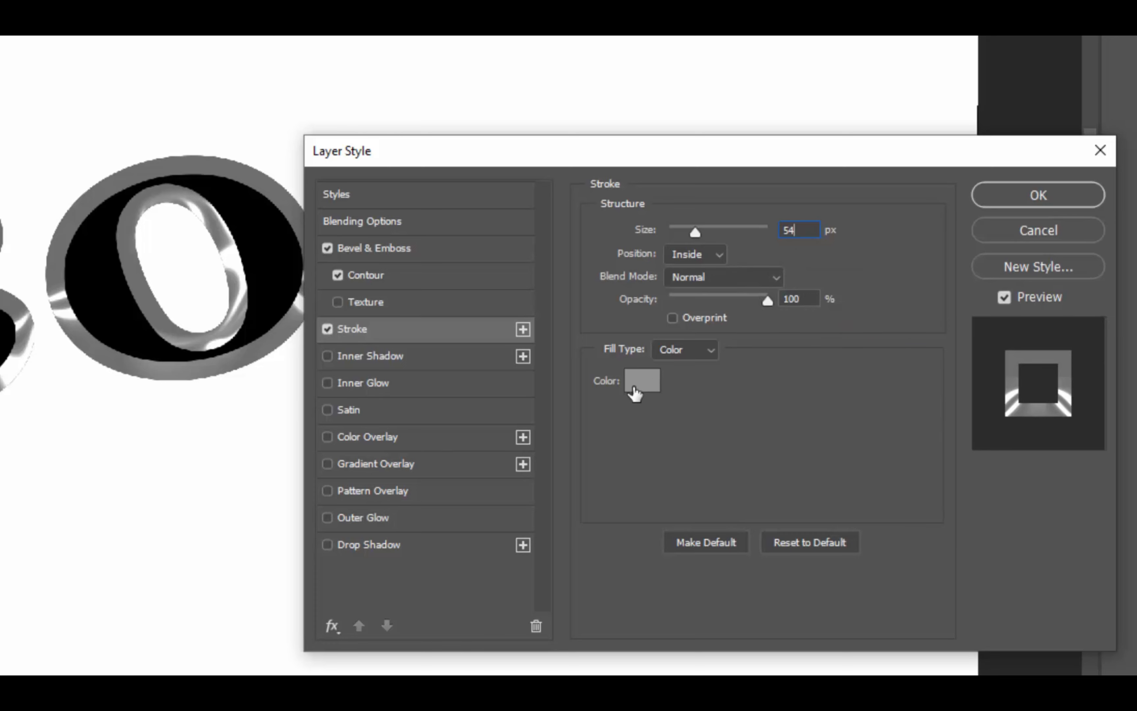
- Set the stroke color to cccccc and apply the layer style to the BOSS copy layer
click(643, 379)
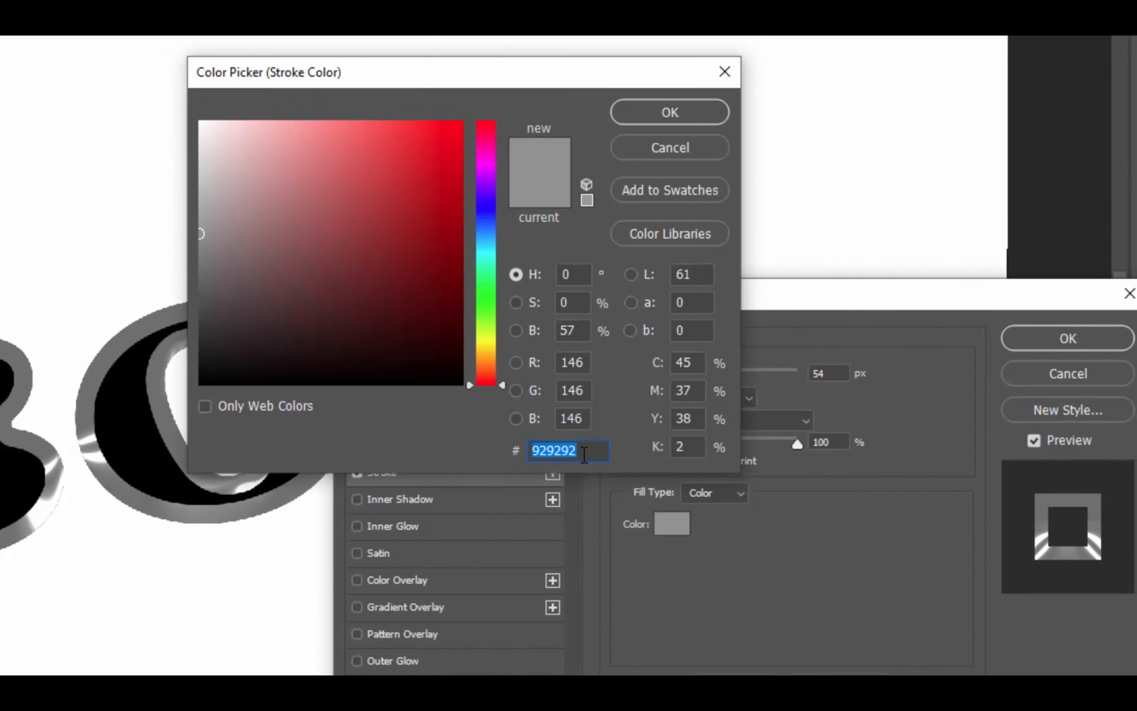
text(cccccc)
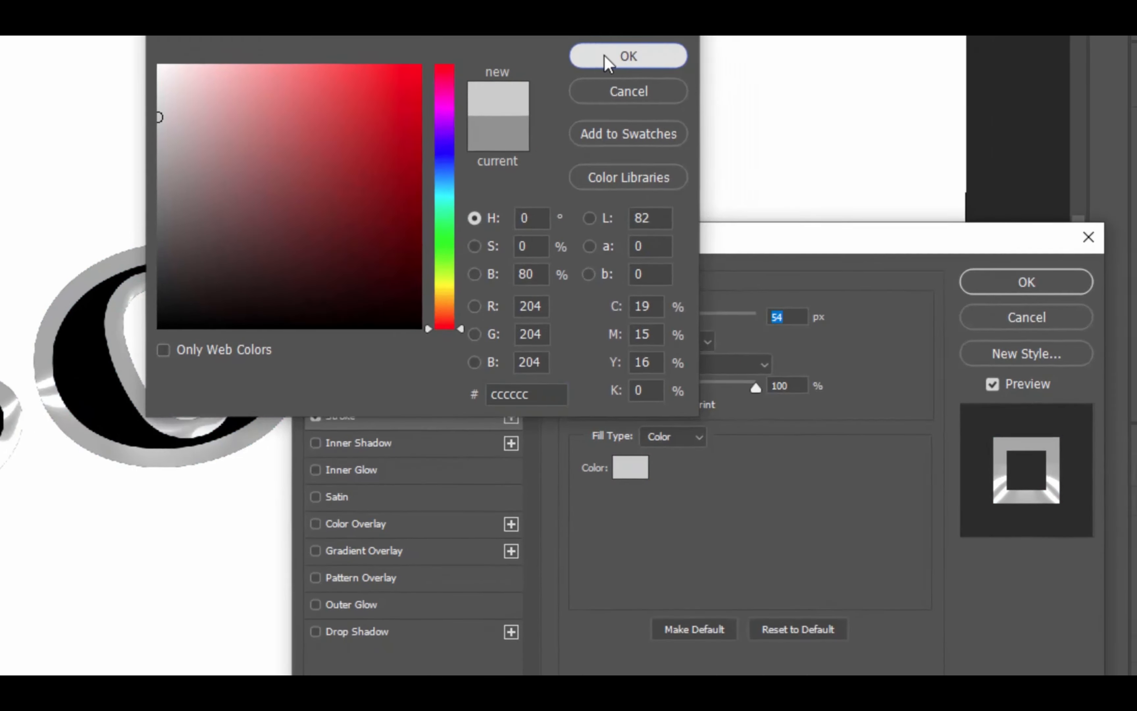
click(670, 112)
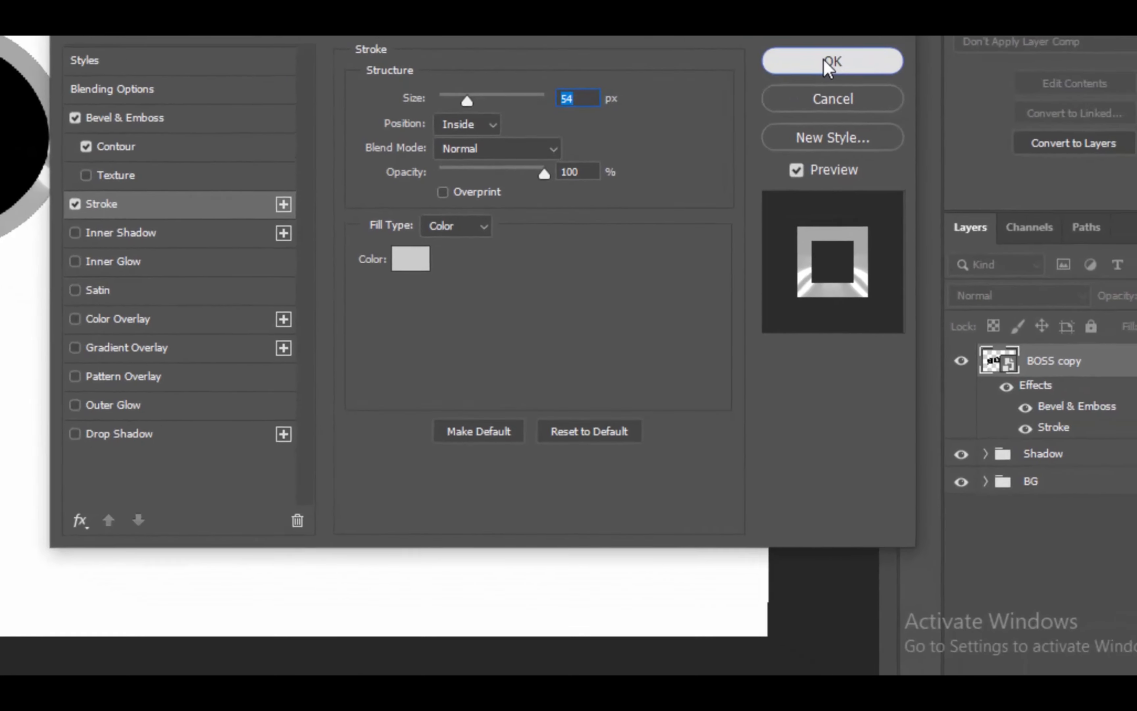
click(923, 151)
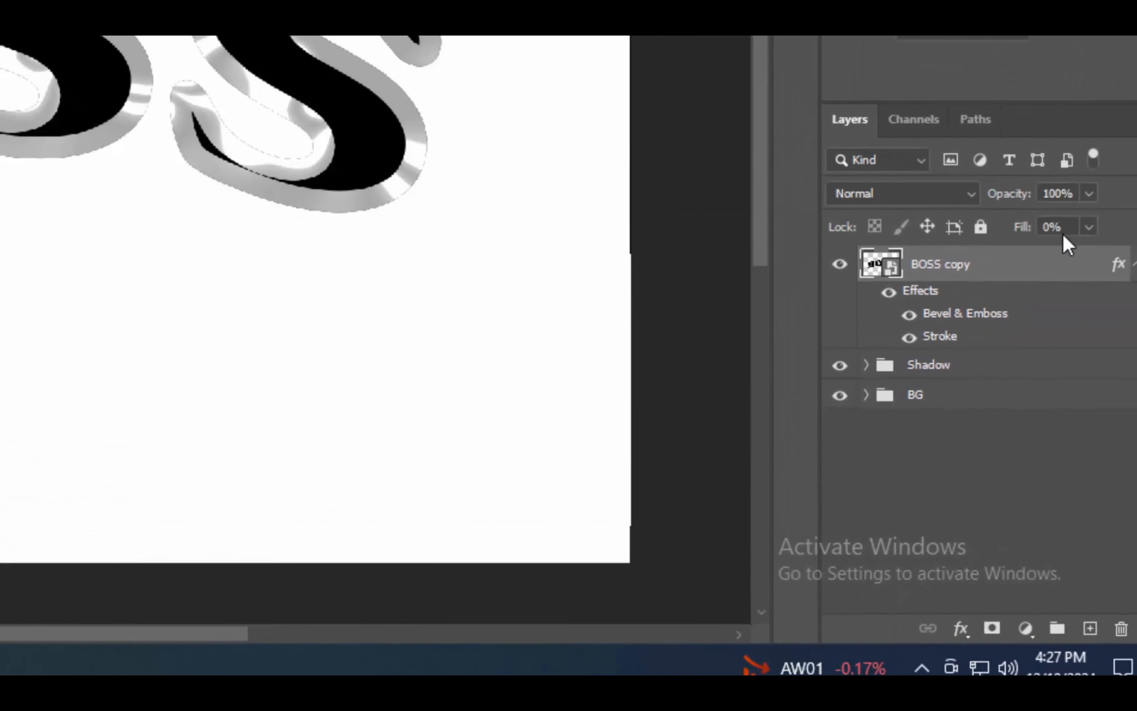
- Collapse the BOSS copy layer's effects and duplicate the layer 33 times, nudging each duplicate slightly upward to build an extrusion
click(1135, 265)
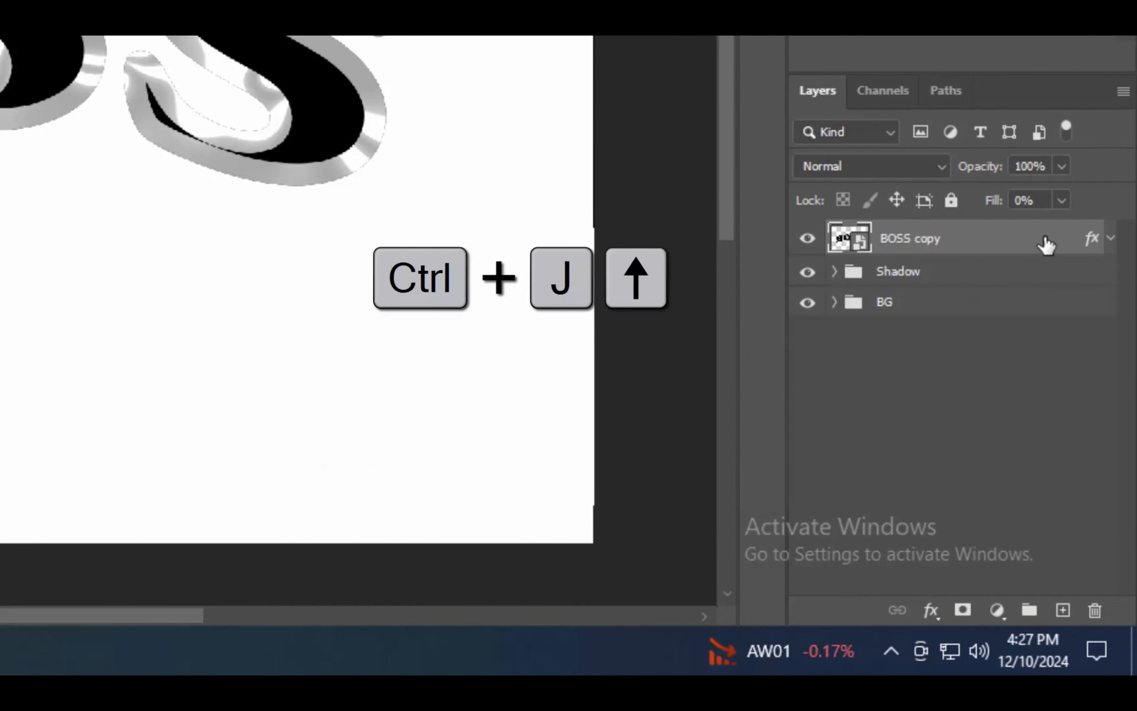
key(ctrl+j)
key(Up)
key(ctrl+j)
key(Up)
key(ctrl+j)
key(Up)
key(ctrl+j)
key(Up)
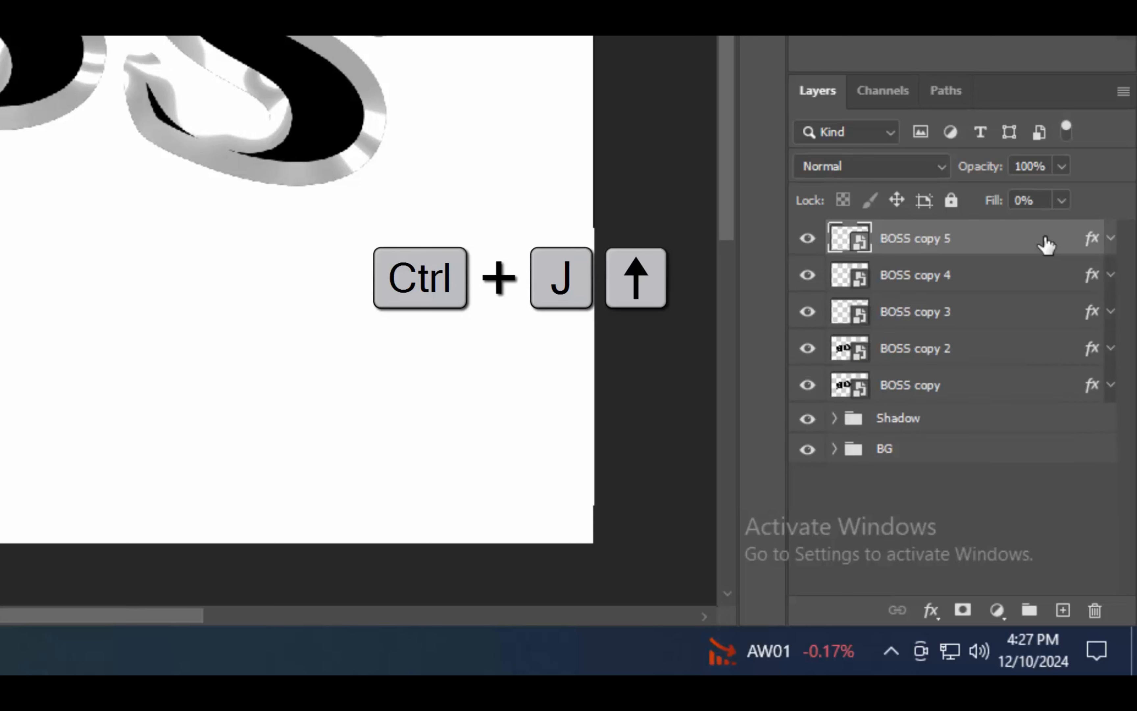
key(ctrl+j)
key(Up)
key(ctrl+j)
key(ctrl+j)
key(Up)
key(ctrl+j)
key(Up)
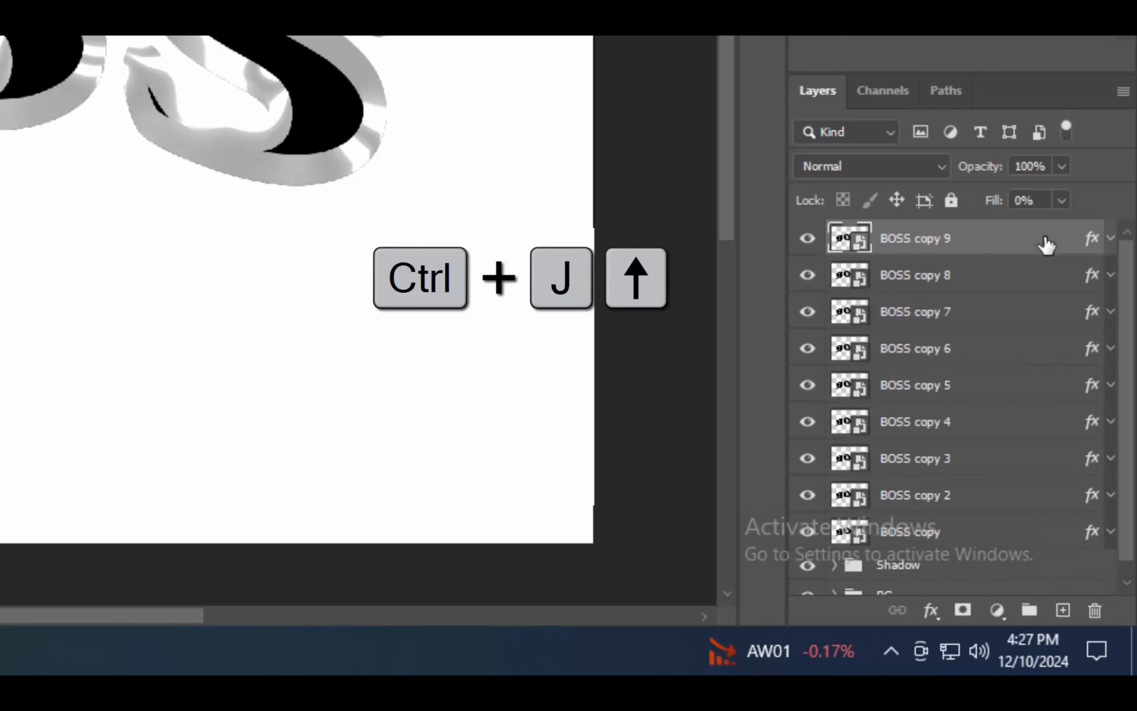
key(ctrl+j)
key(Up)
key(ctrl+j)
key(Up)
key(ctrl+j)
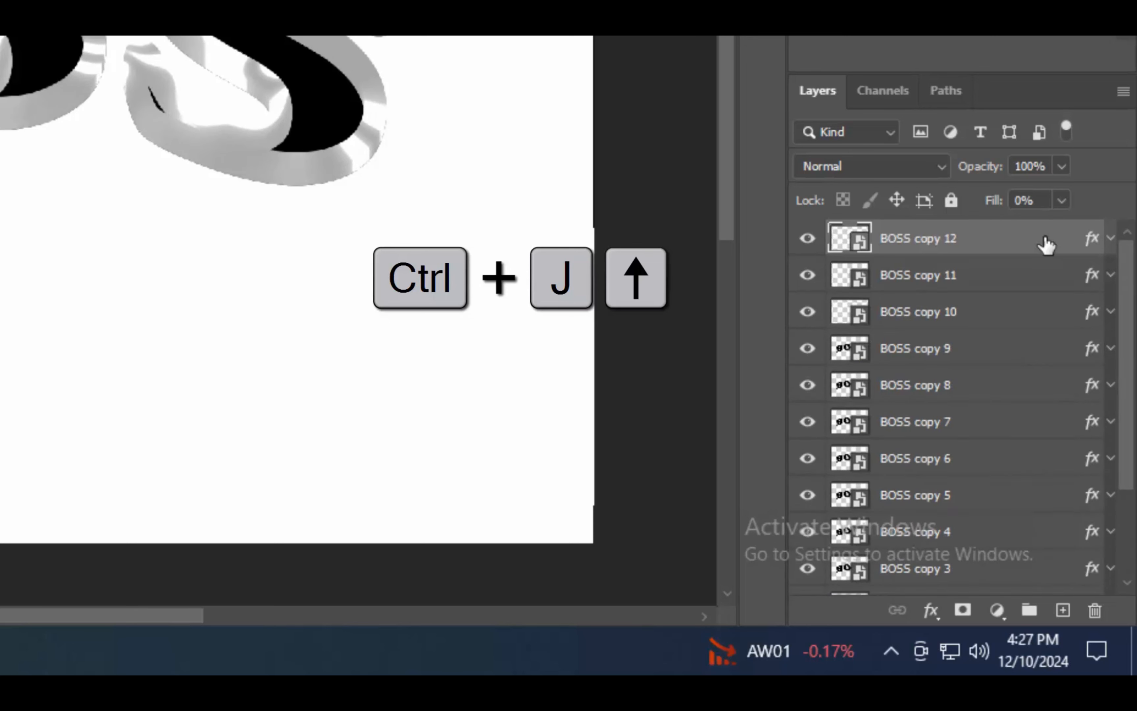
key(ctrl+j)
key(ctrl+j)
key(ctrl+j)
key(Up)
key(ctrl+j)
key(ctrl+j)
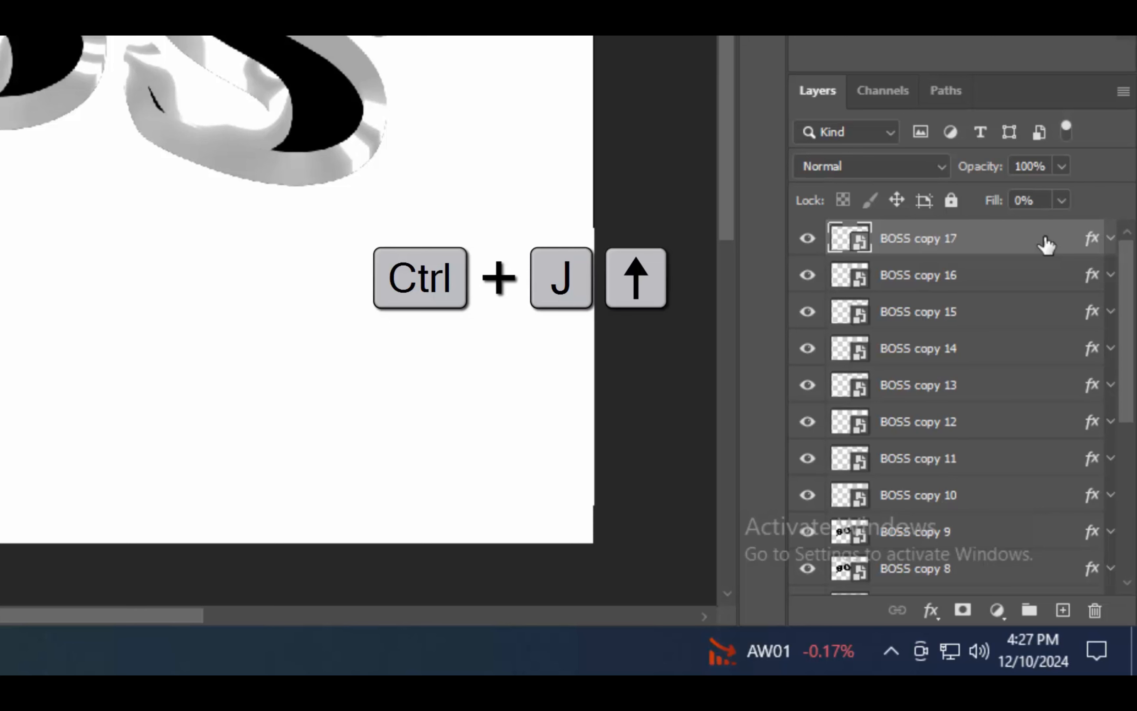
key(ctrl+j)
key(ctrl+j)
key(ctrl+j)
key(ctrl+j)
key(ctrl+j)
key(ctrl+j)
key(ctrl+j)
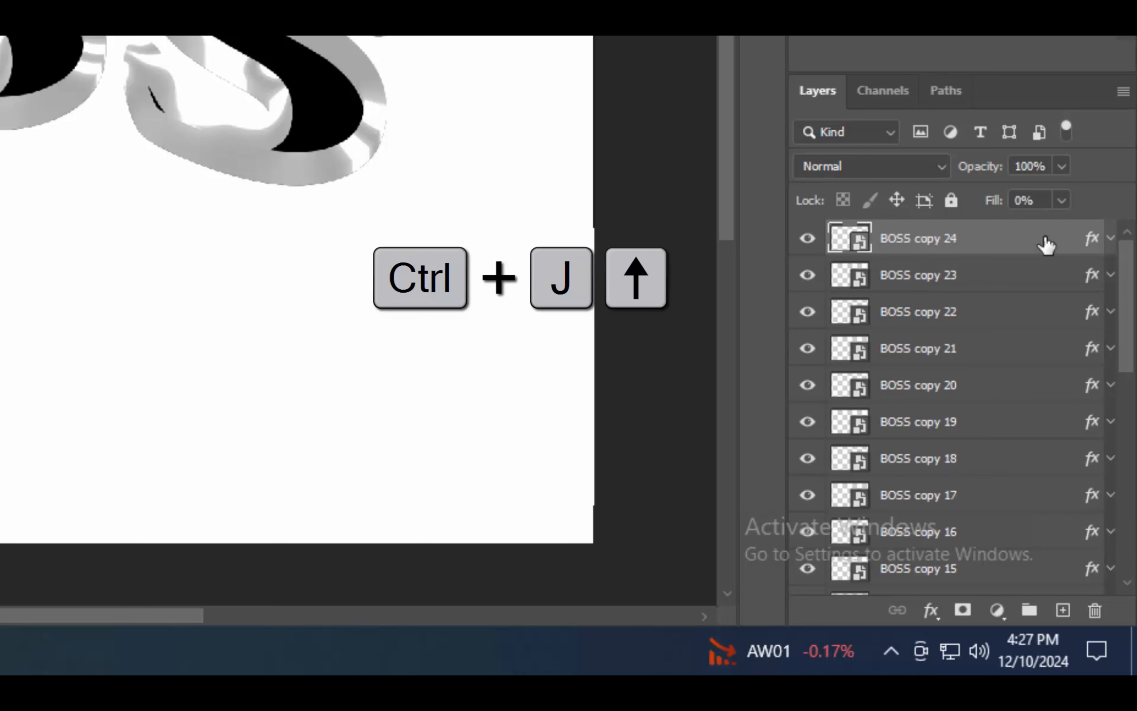
key(ctrl+j)
key(ctrl+j)
key(ctrl+j)
key(ctrl+j)
key(ctrl+j)
key(ctrl+j)
key(ctrl+j)
key(ctrl+j)
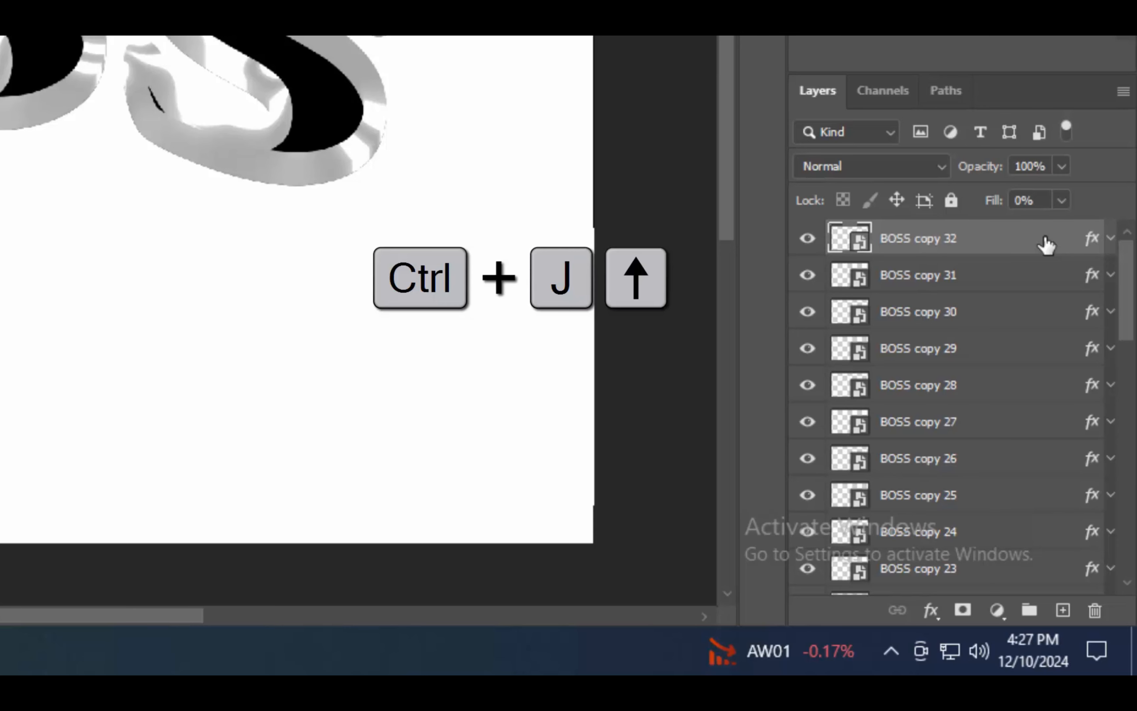
key(ctrl+j)
key(ctrl+j)
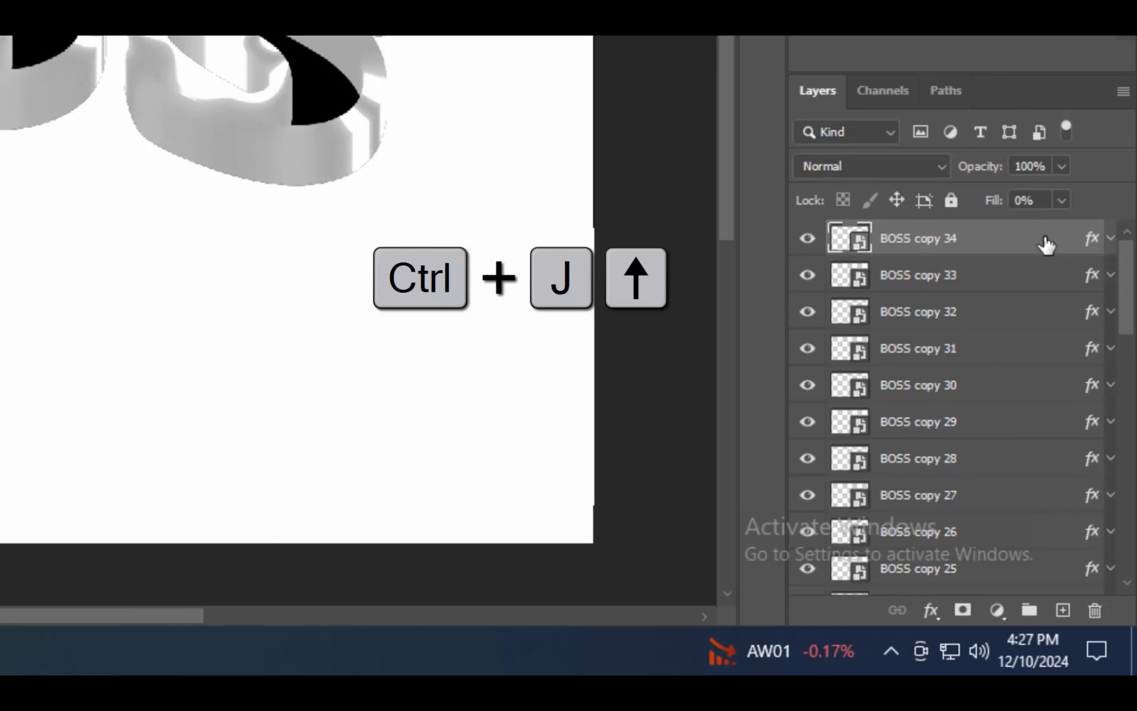
- Clear the topmost BOSS duplicate's layer style and group all the styled BOSS copies below it
right_click(1046, 244)
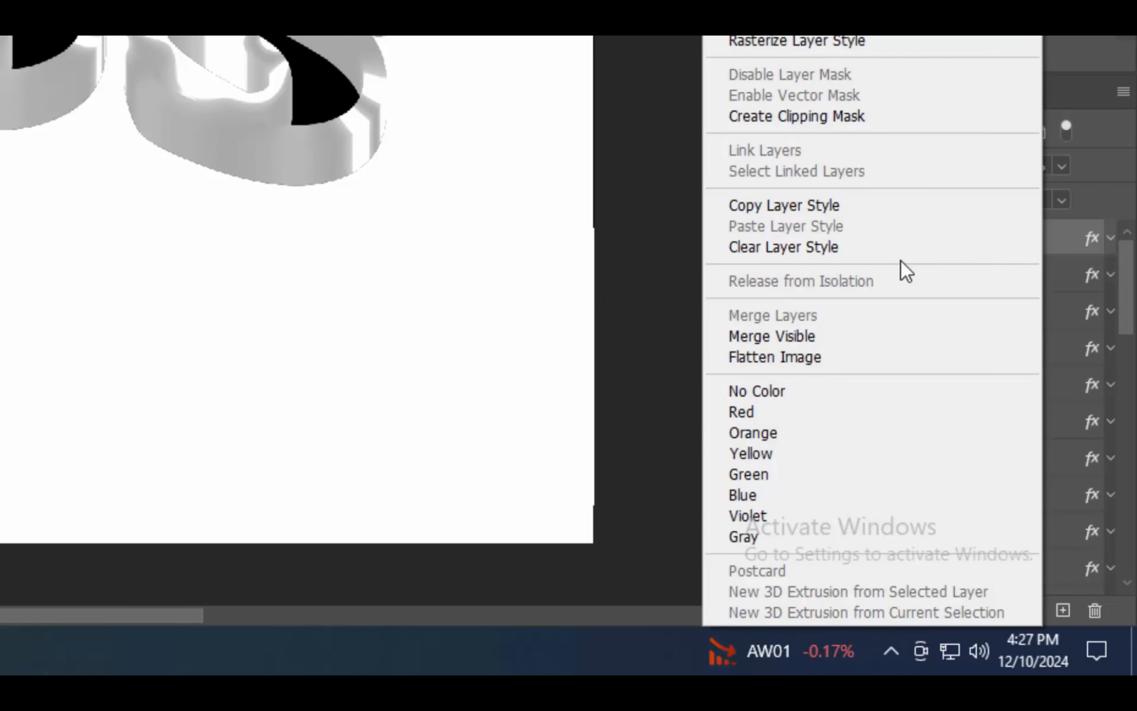
click(888, 248)
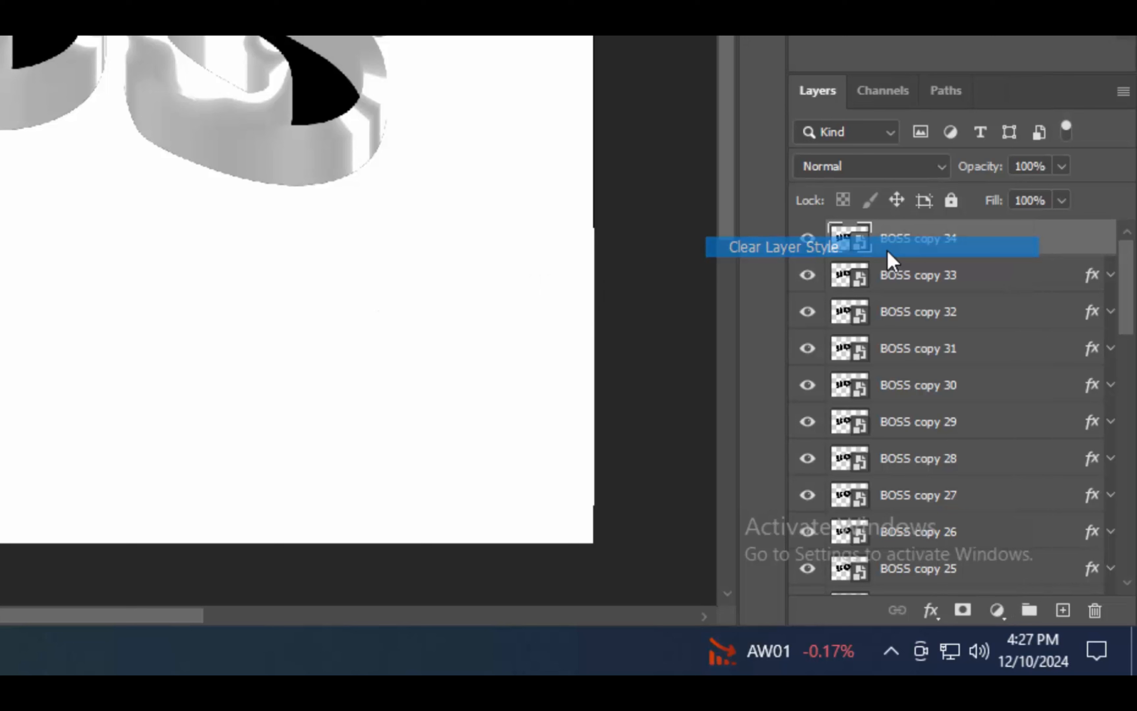
click(1001, 278)
scroll(994, 546, down, 1)
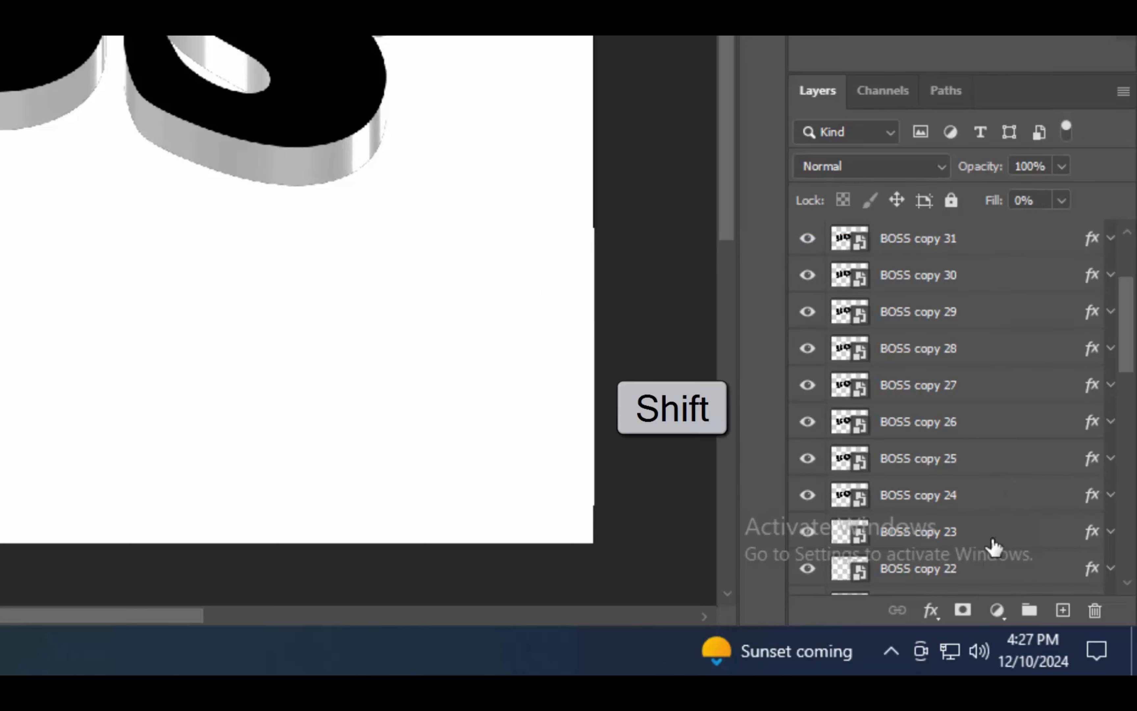
scroll(994, 546, down, 8)
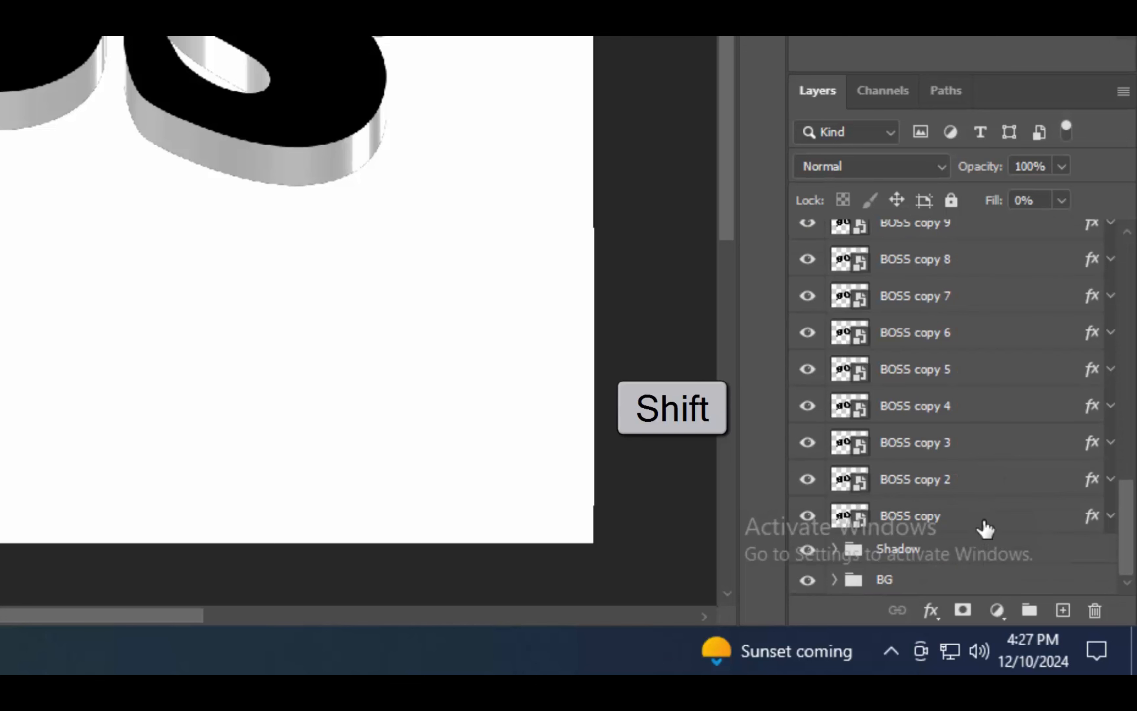
shift+click(984, 523)
key(ctrl+g)
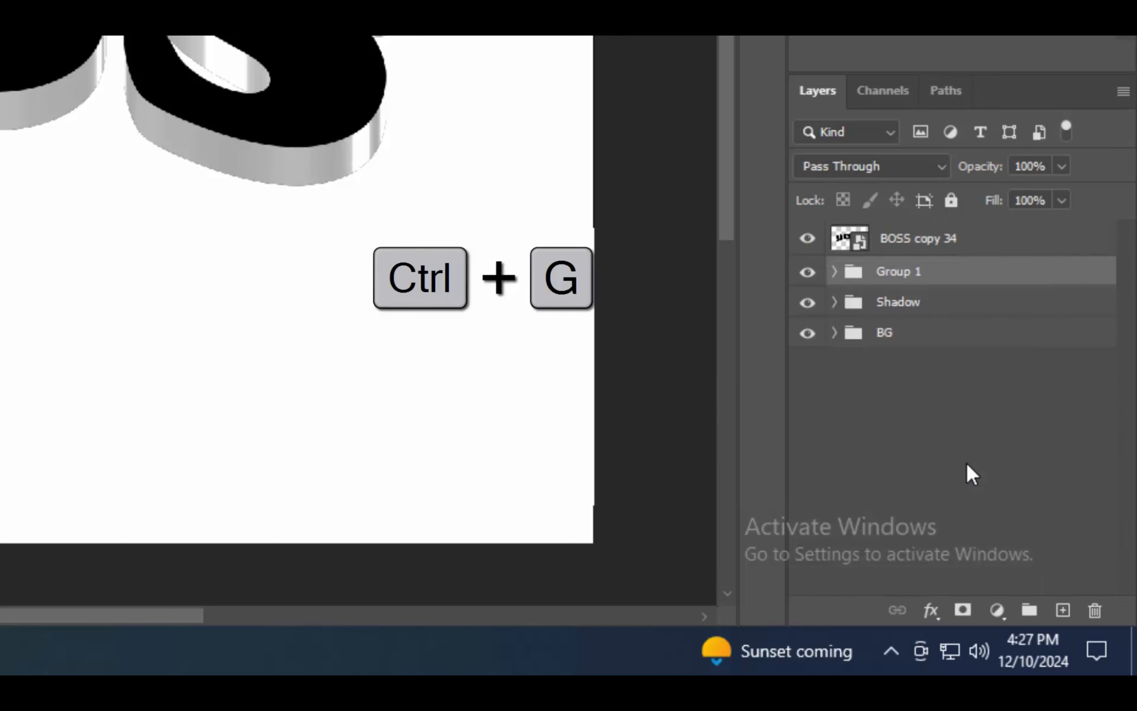
- Rename the new group as Border and hide the topmost BOSS layer
double_click(898, 271)
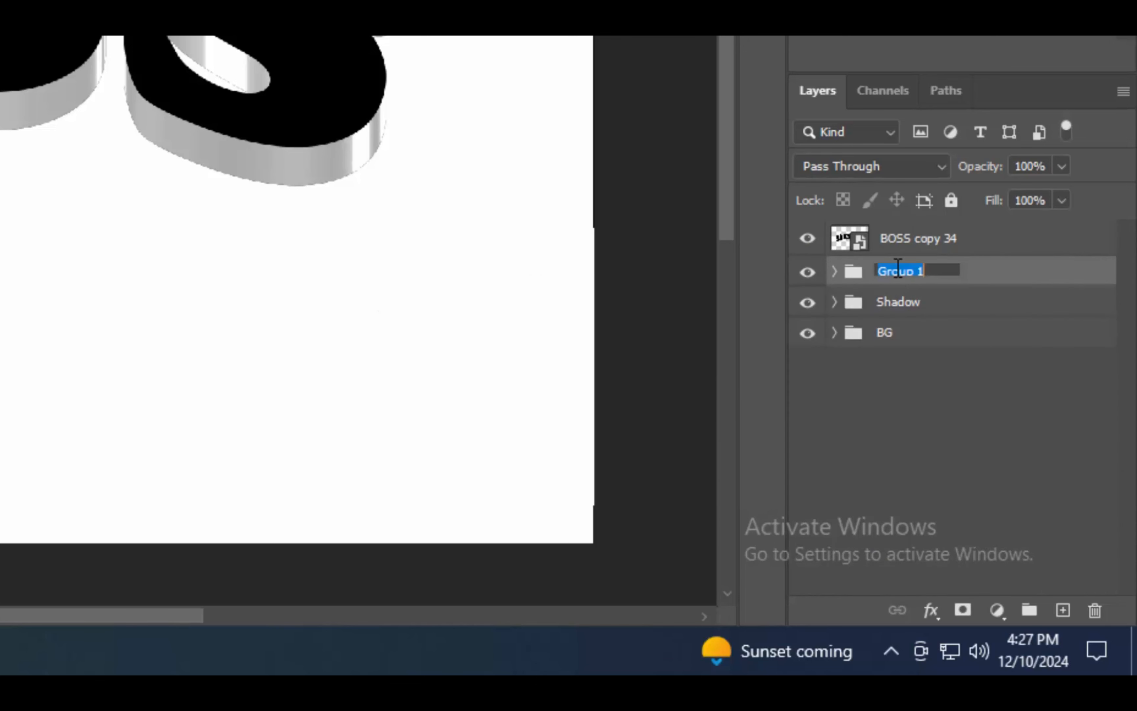
text(Border)
key(Return)
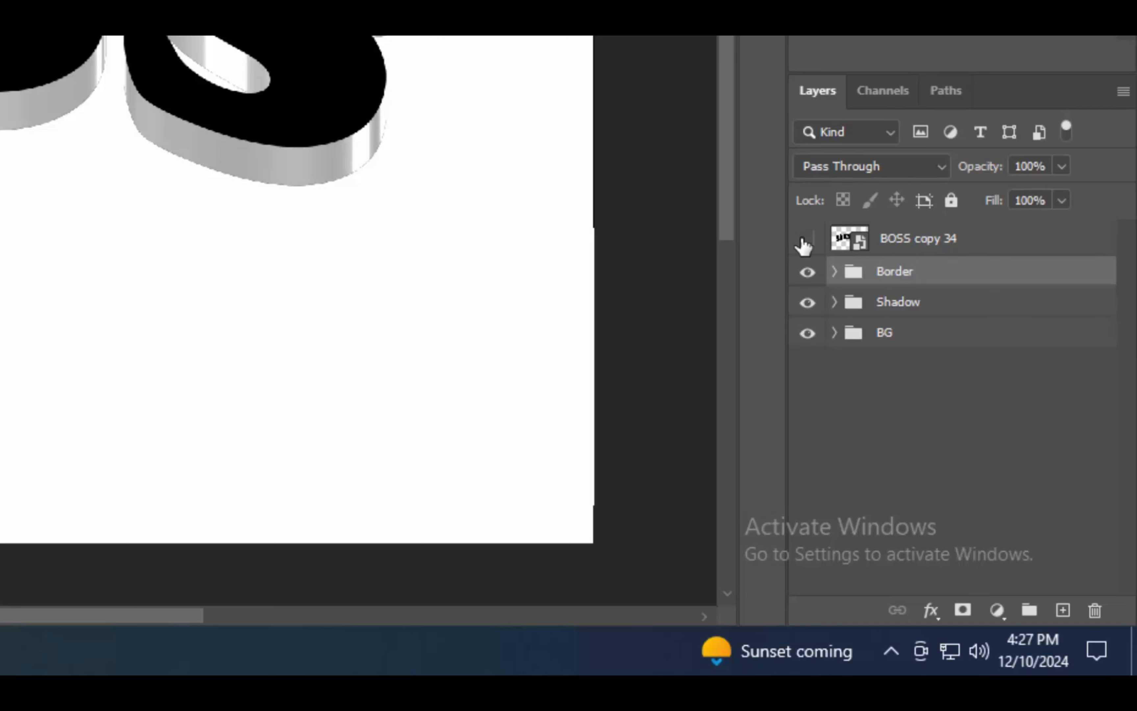
click(807, 239)
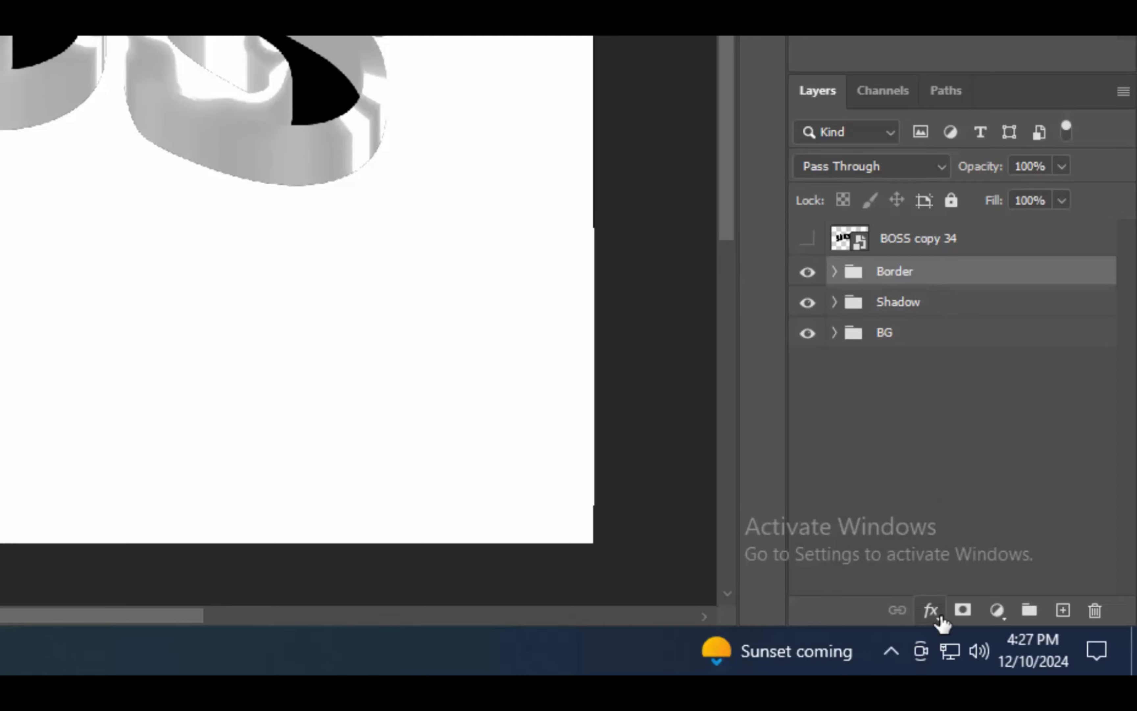
- Add a Linear Burn Color Overlay in a90000 to the Border group, apply it and collapse the group's effects
click(932, 610)
click(974, 381)
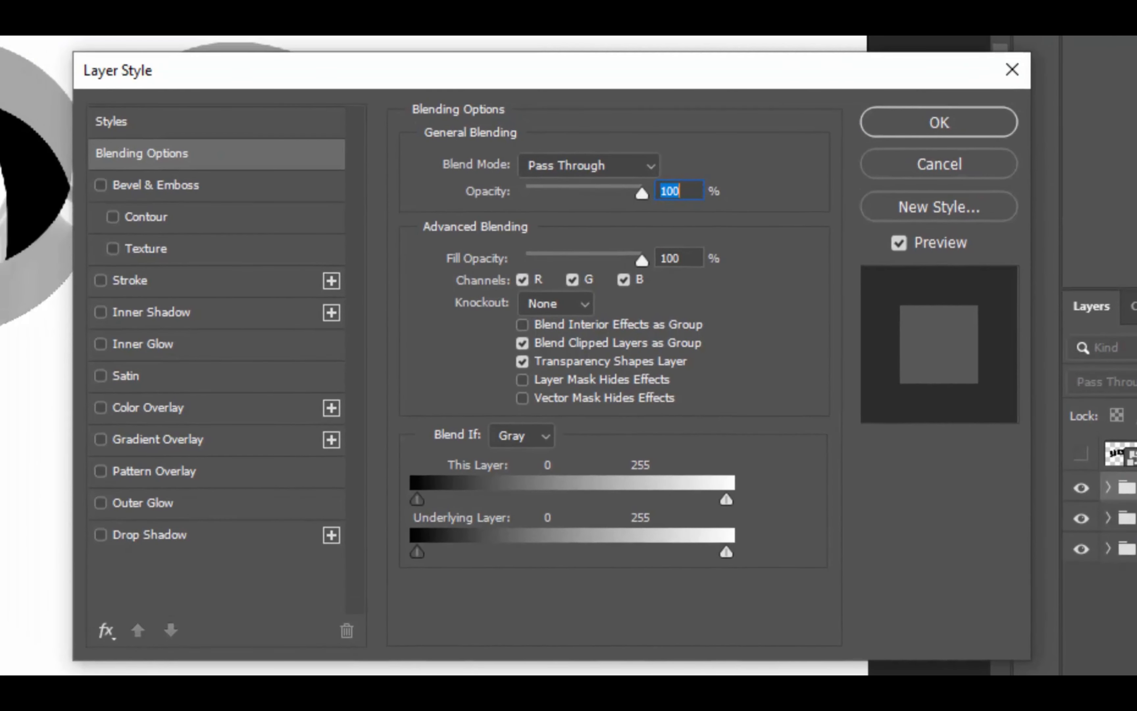
click(699, 257)
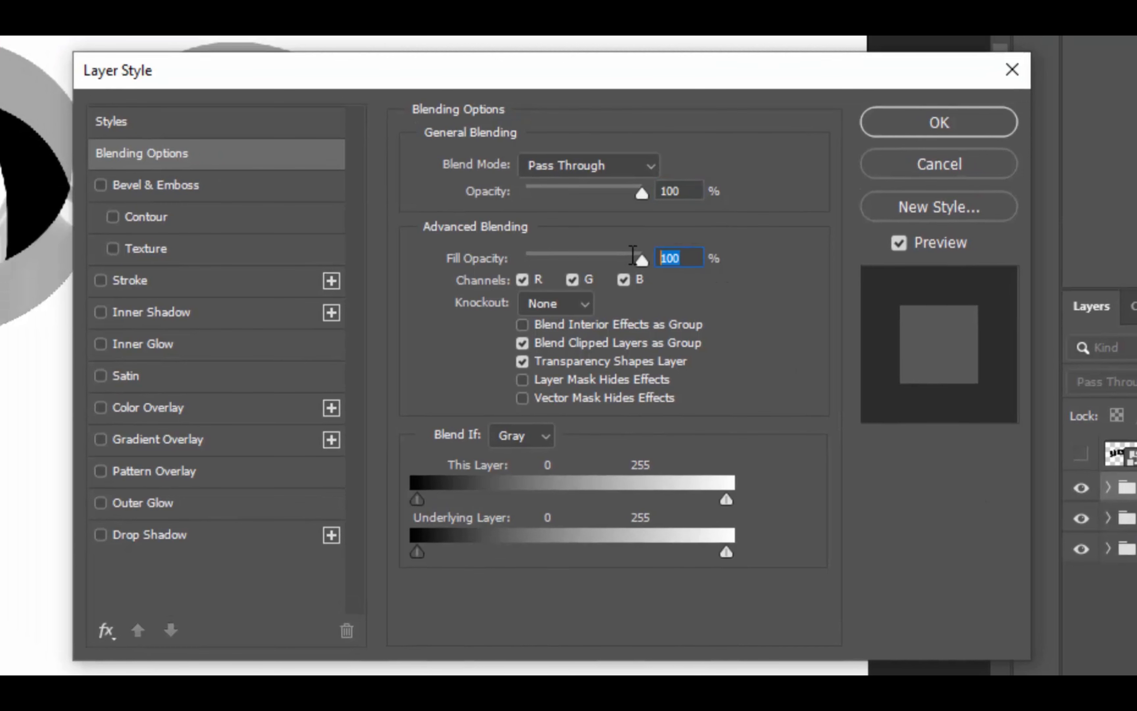
click(228, 408)
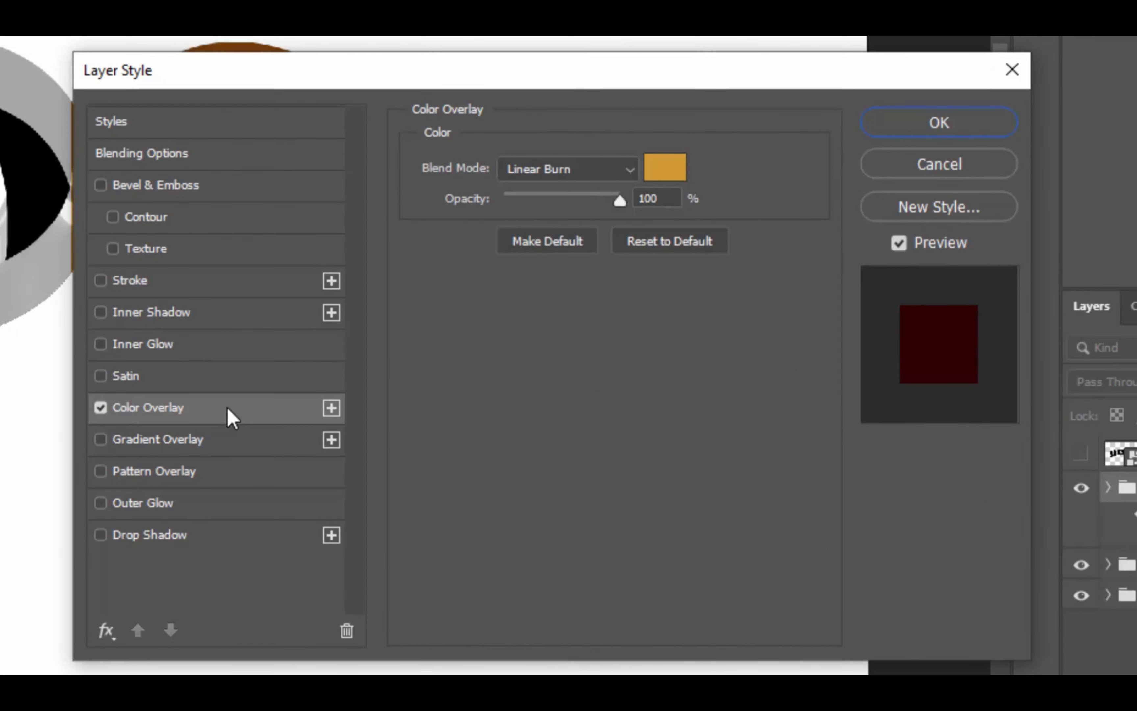
click(693, 167)
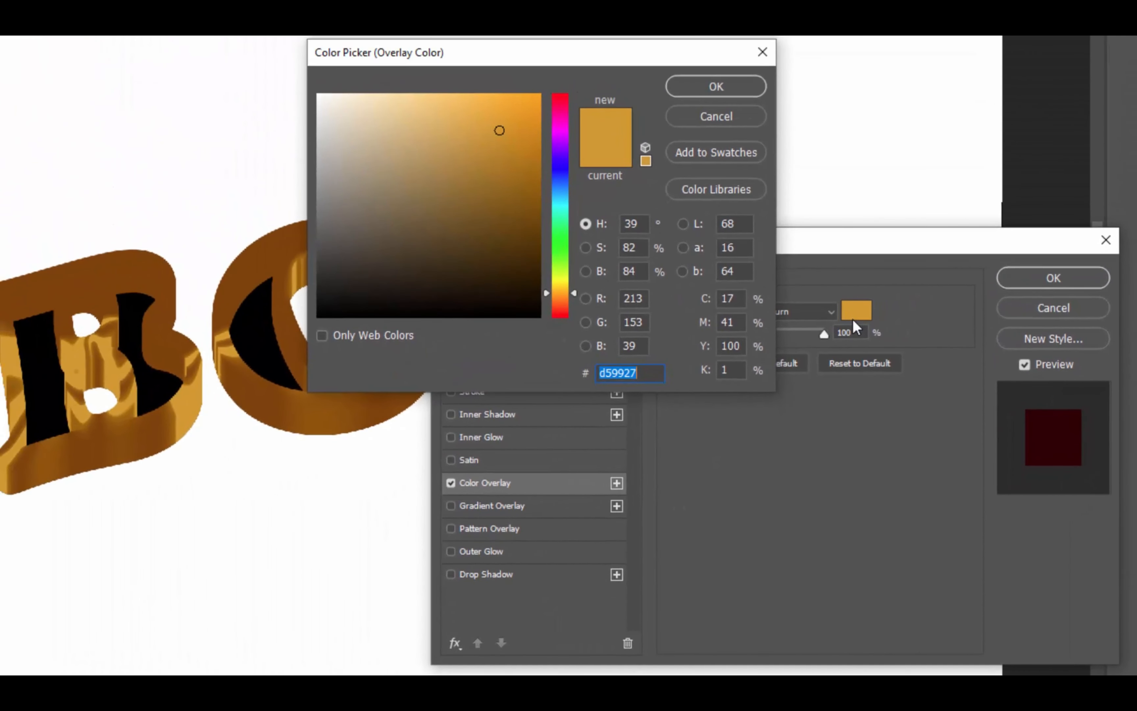
text(a90)
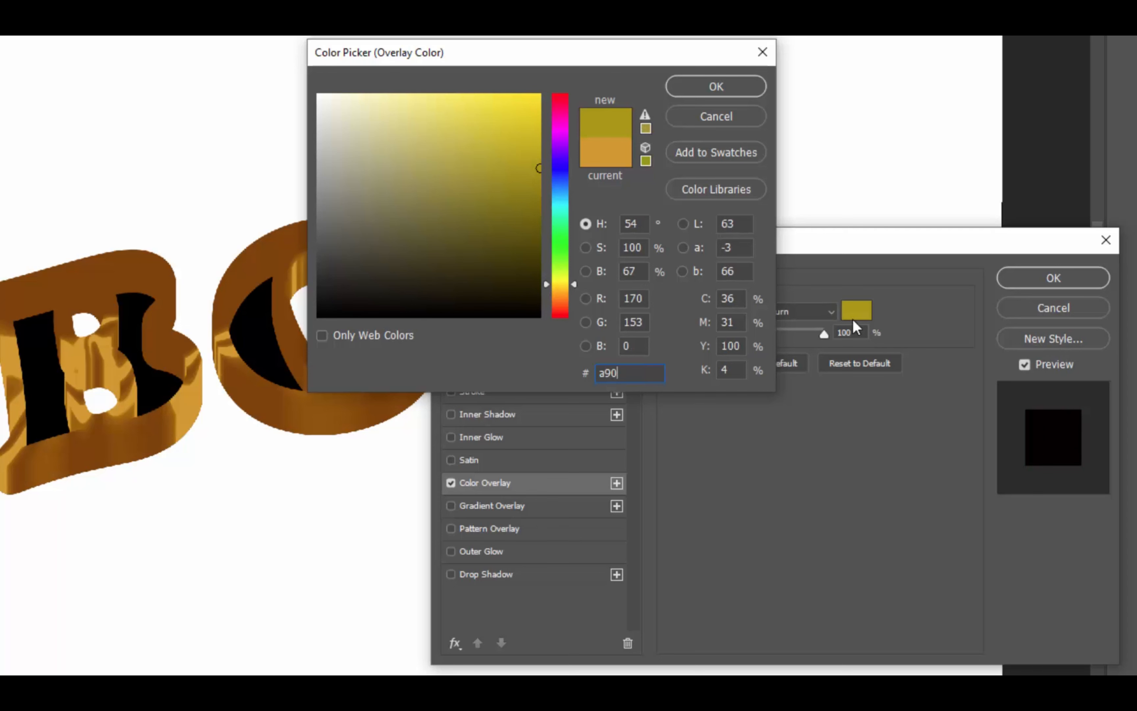
text(000)
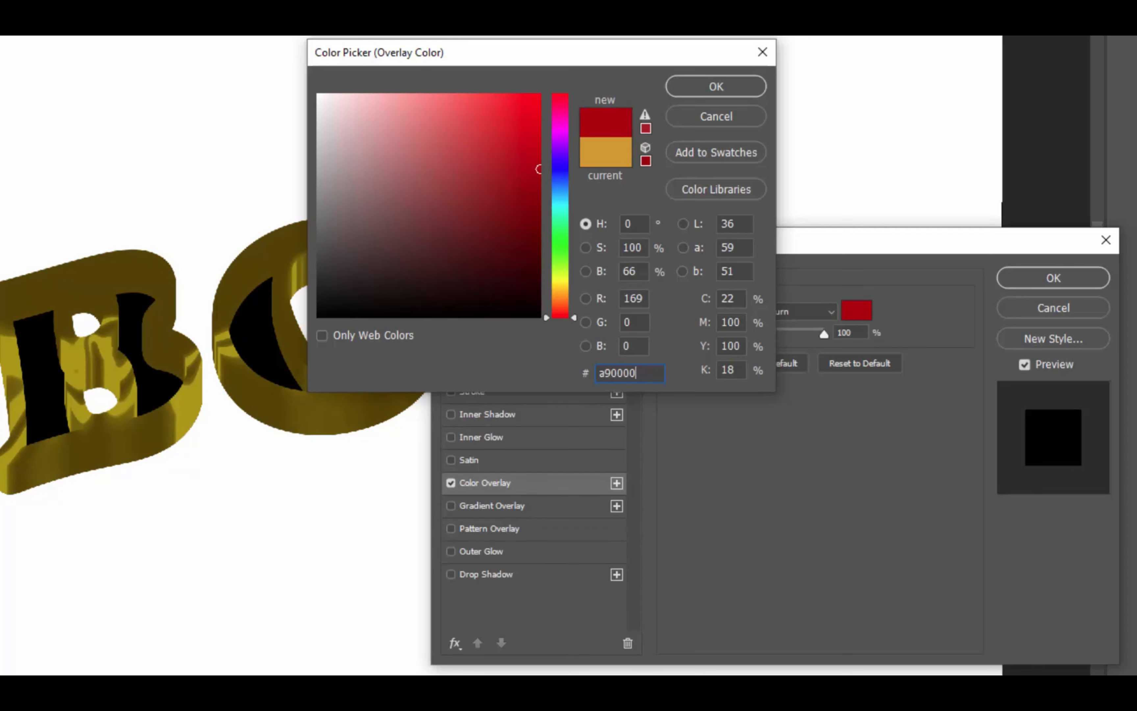
click(722, 92)
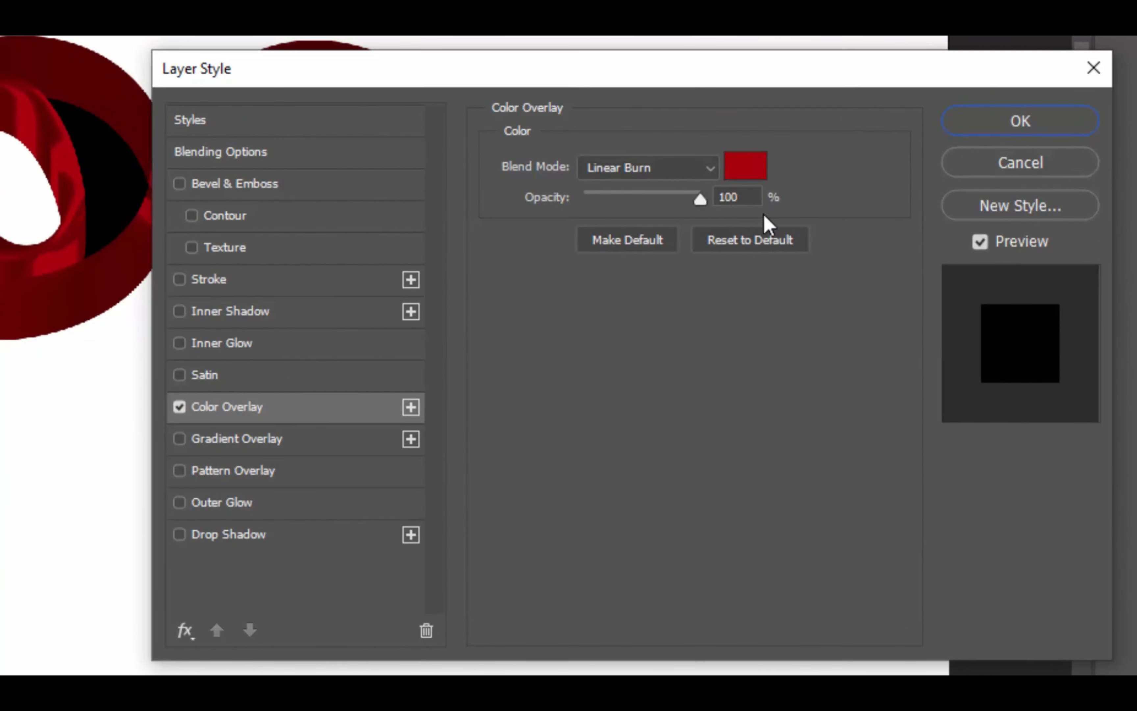
click(1020, 121)
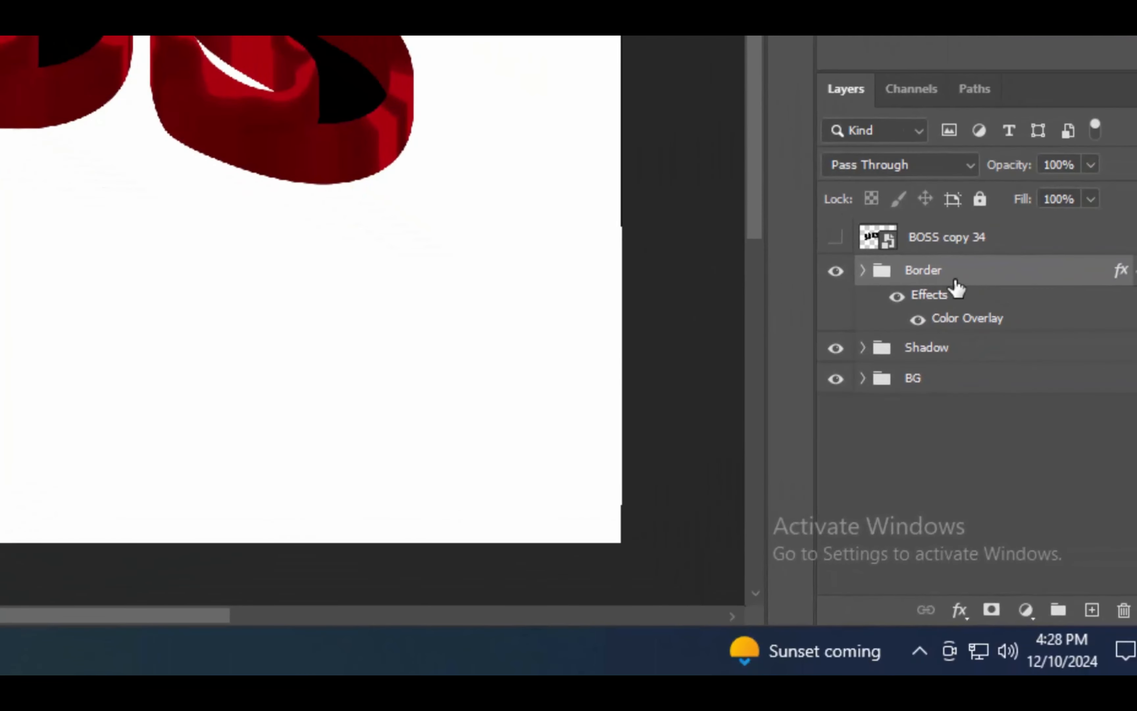
click(1110, 272)
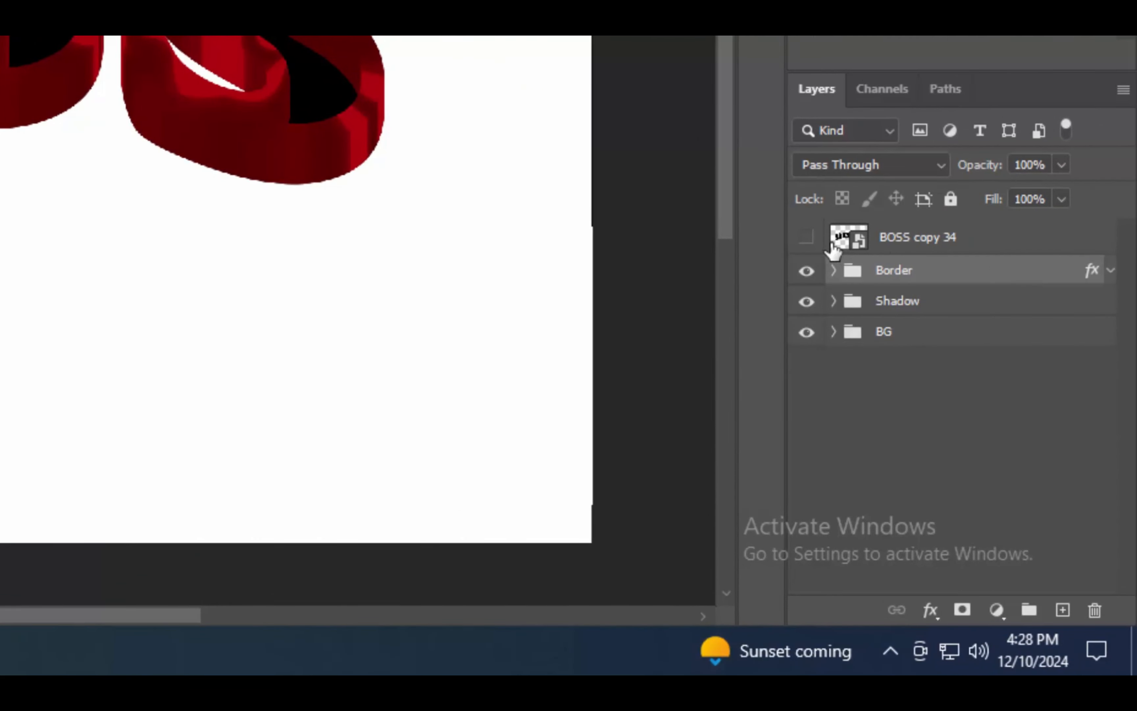
- Show the BOSS copy 34 layer and set its fill opacity to 0% in the blending options
click(806, 238)
click(984, 244)
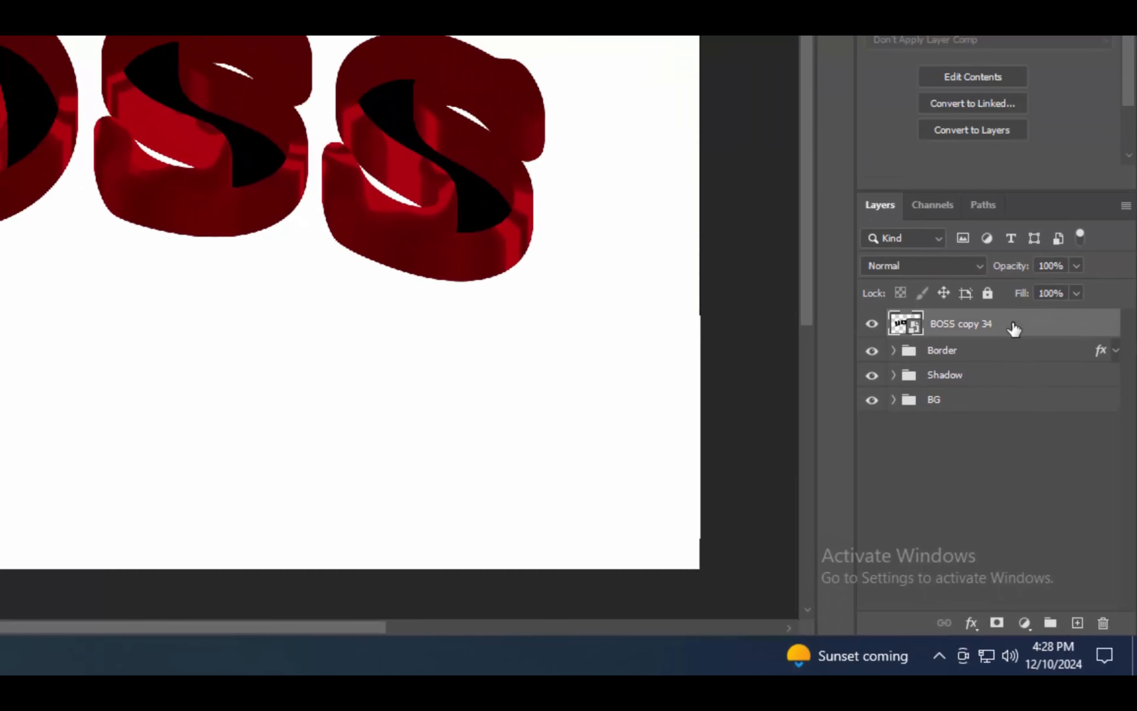
click(970, 625)
click(1019, 433)
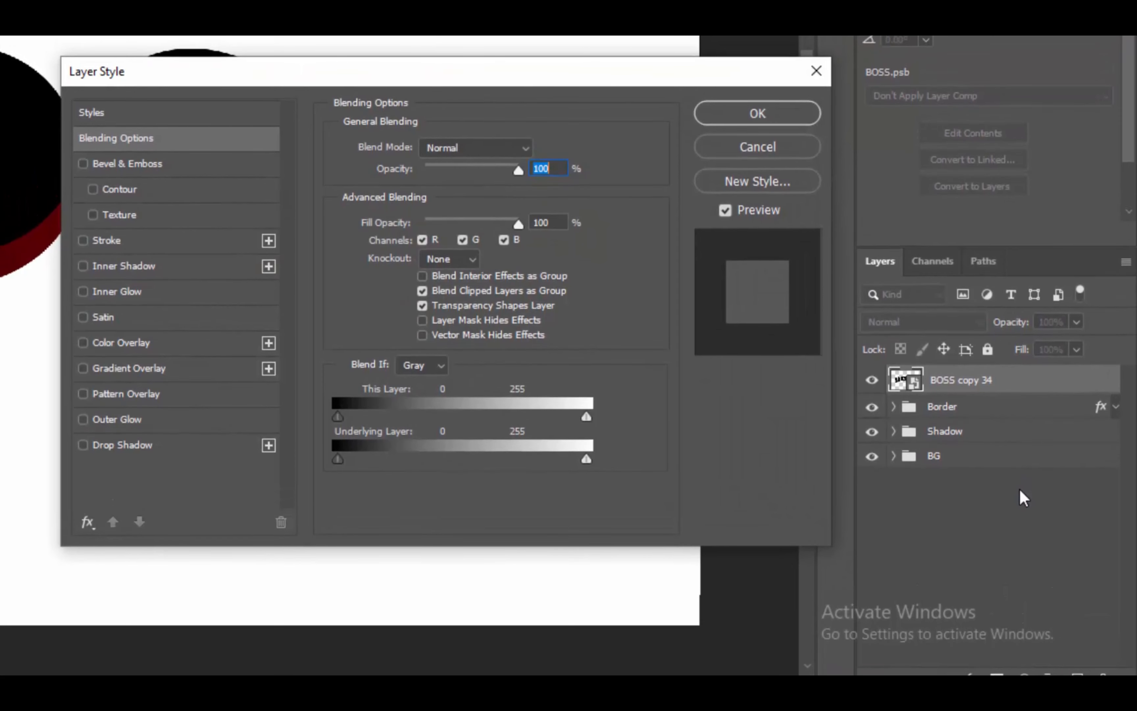
click(556, 224)
text(0)
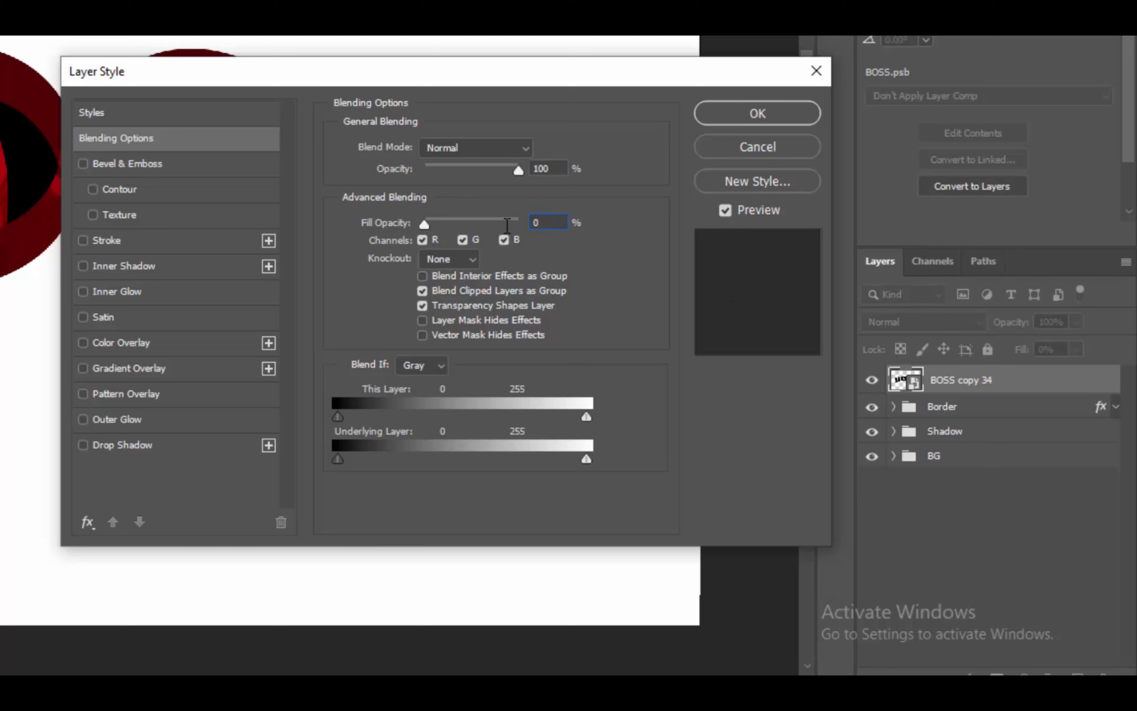
- Add a Gradient Overlay to BOSS copy 34 with color stops 9a0001 and ff2424
click(166, 367)
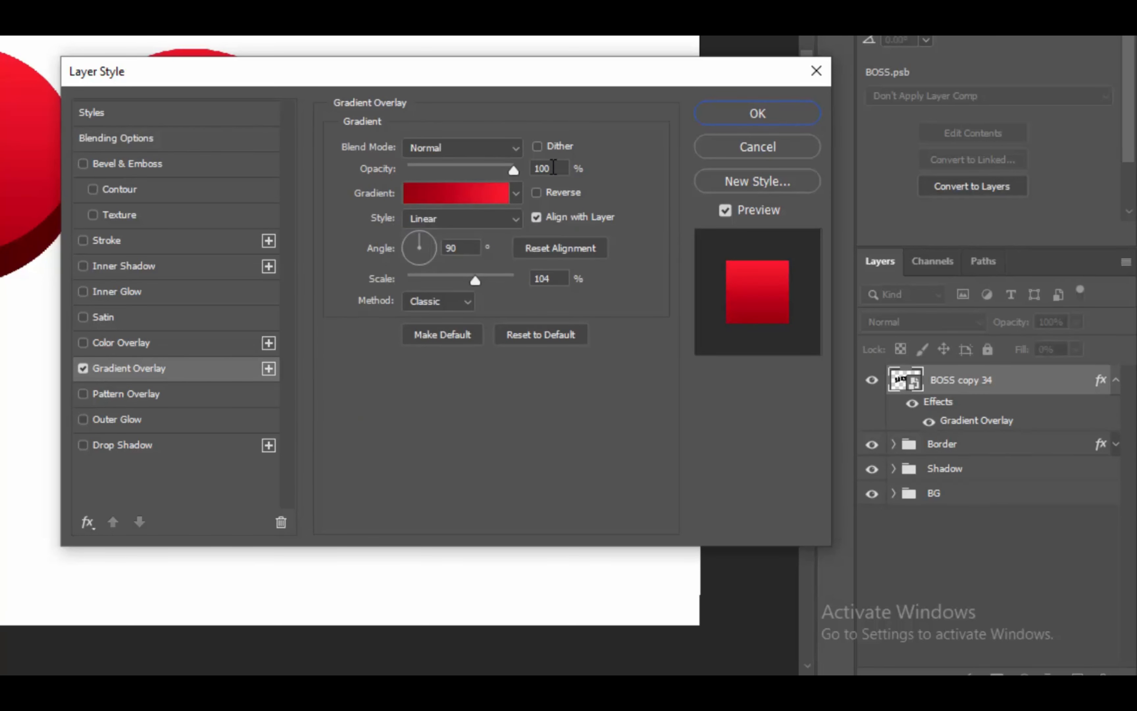
click(459, 193)
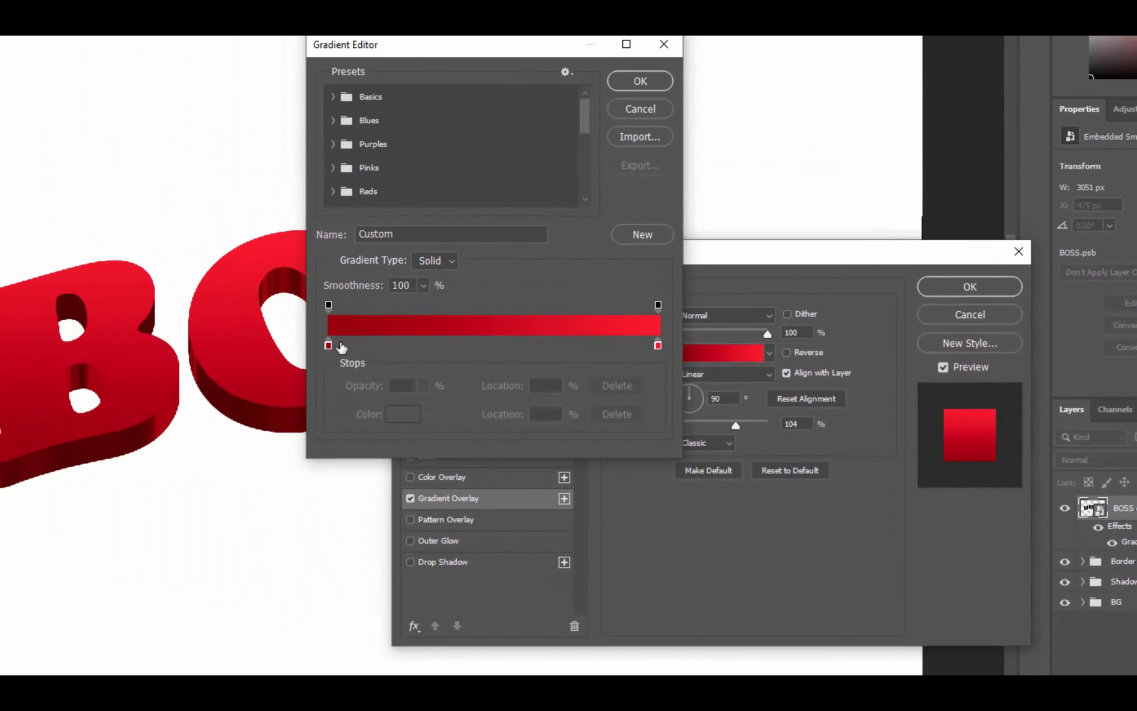
click(329, 345)
click(401, 415)
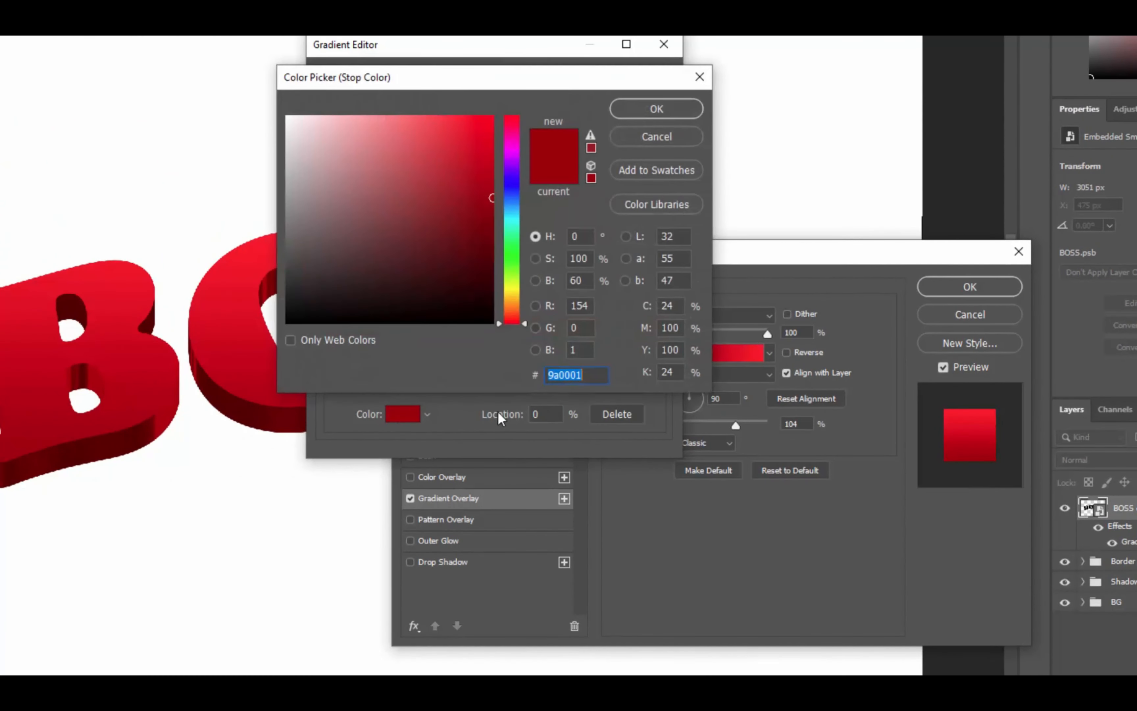
click(657, 109)
click(658, 347)
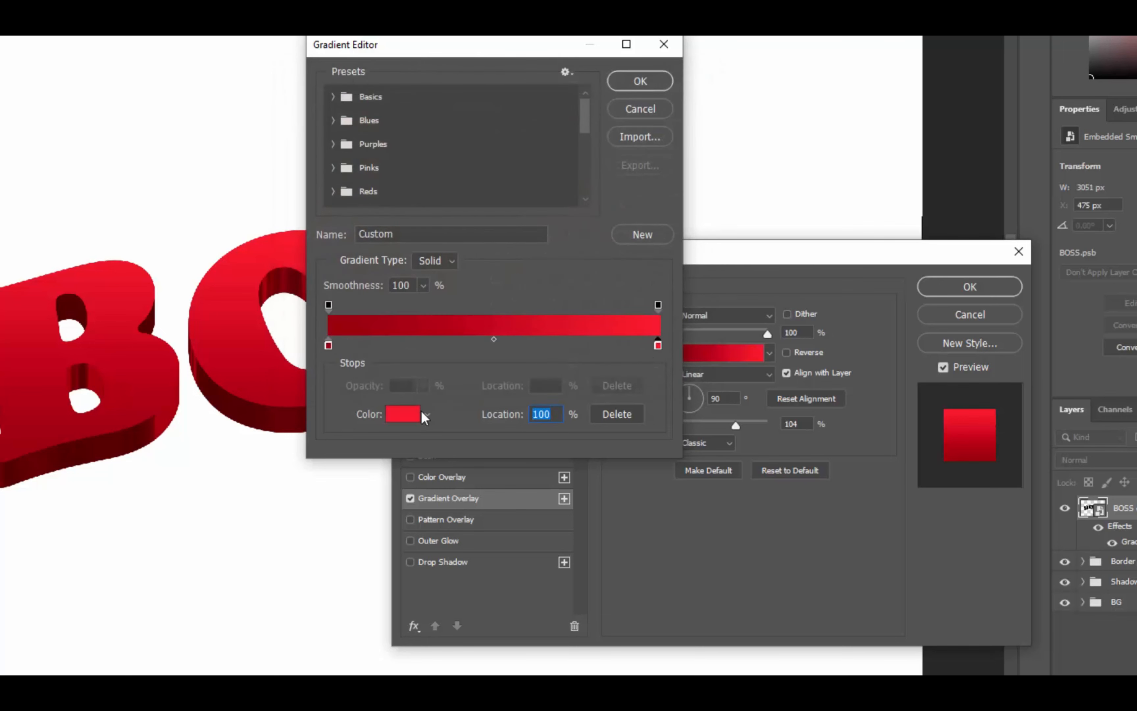
click(404, 415)
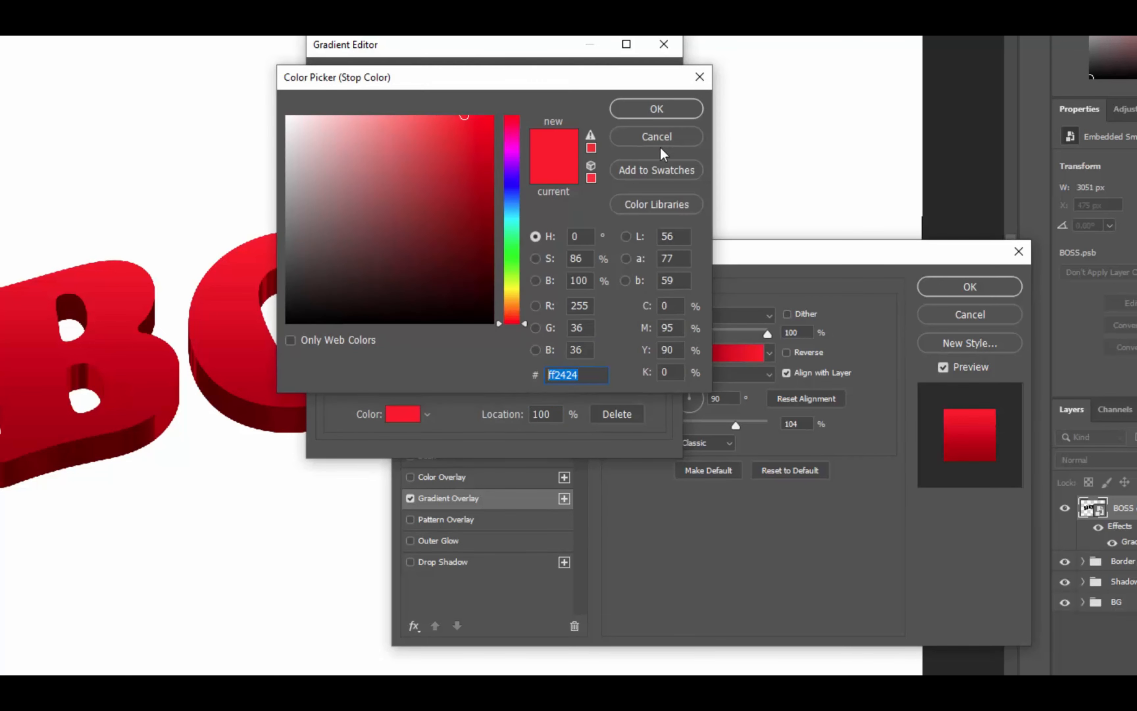
click(672, 109)
click(644, 86)
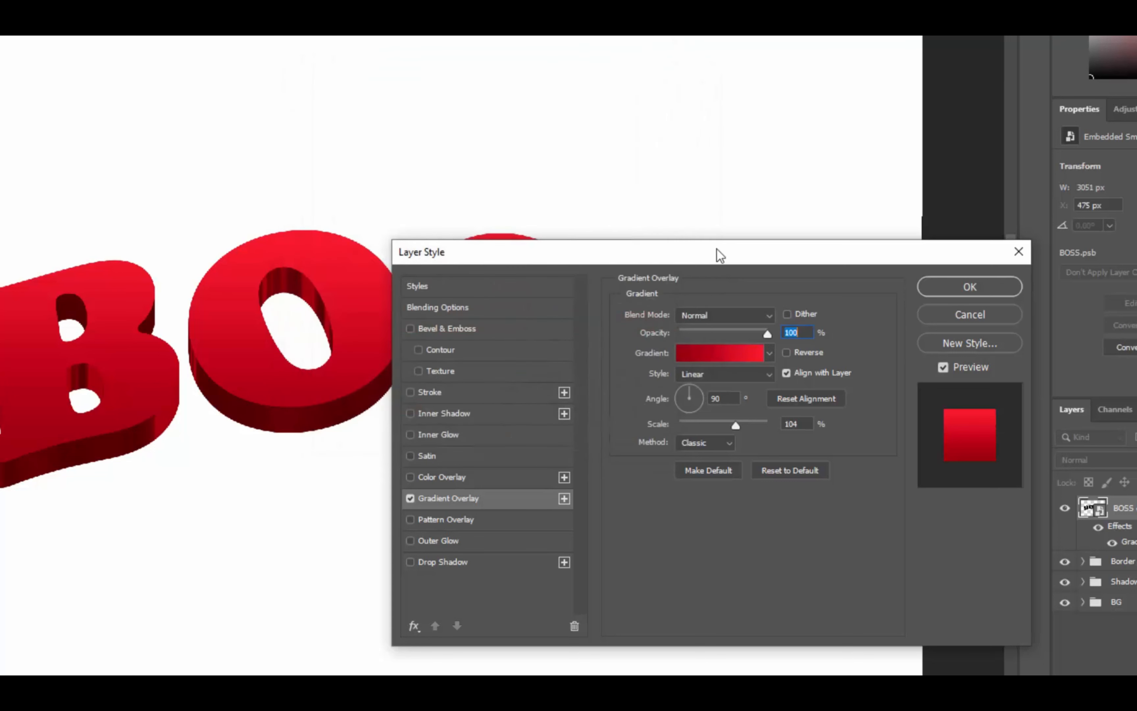
- Reverse the gradient overlay, apply the layer style to BOSS copy 34 and collapse its effects
click(787, 354)
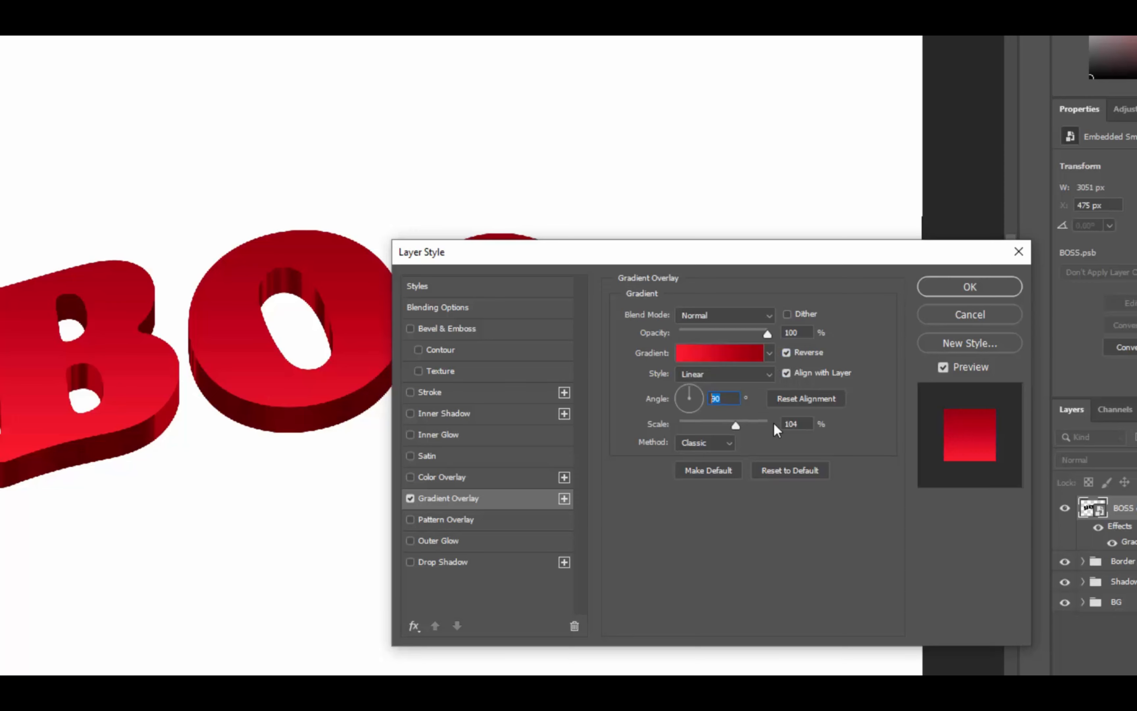
click(807, 425)
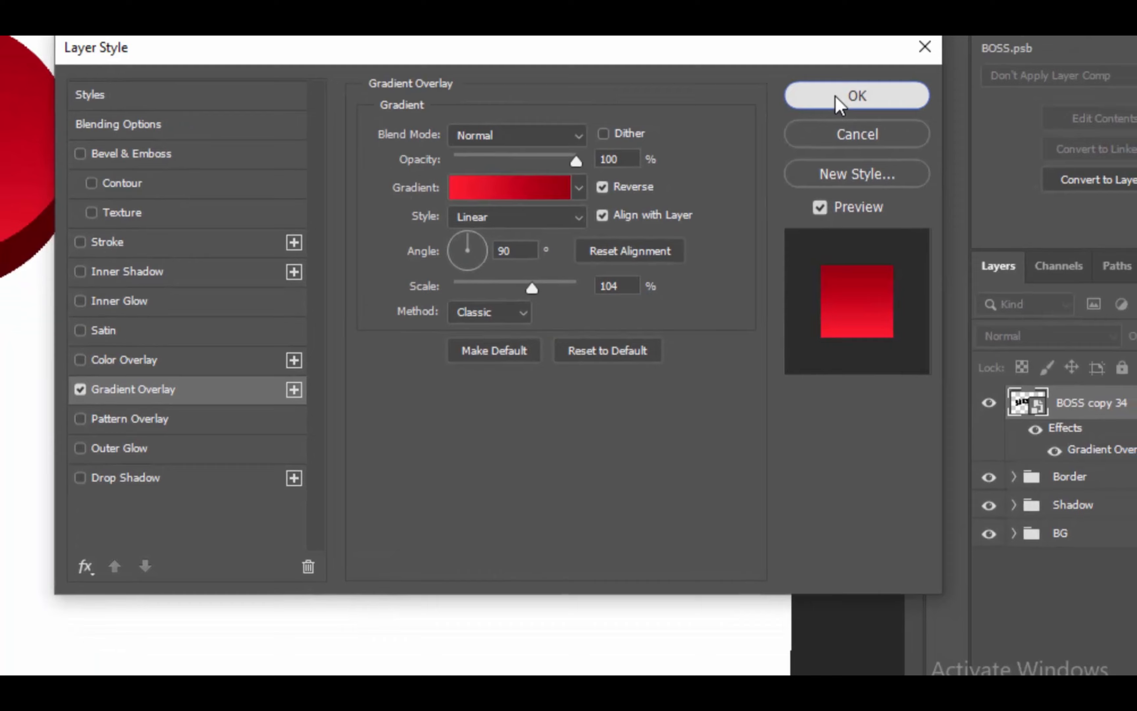
click(884, 137)
click(1112, 271)
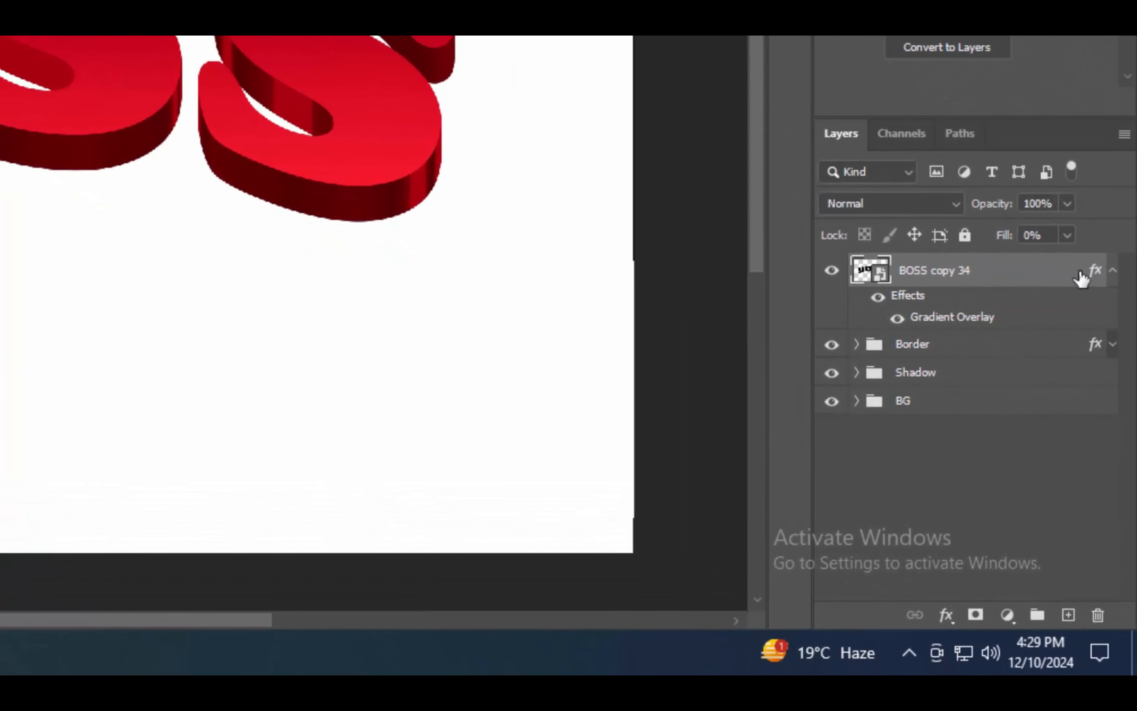
- Duplicate BOSS copy 34 and replace the duplicate's Gradient Overlay with a Bevel & Emboss in the Inner Bevel style
key(ctrl+j)
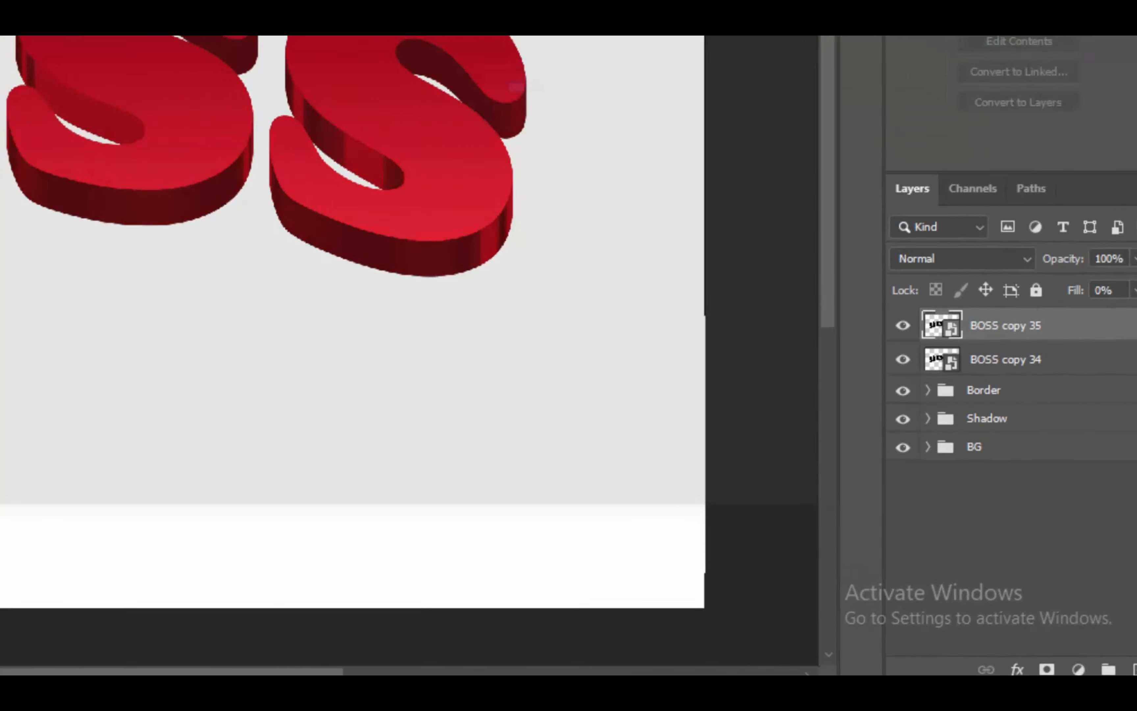
double_click(1095, 271)
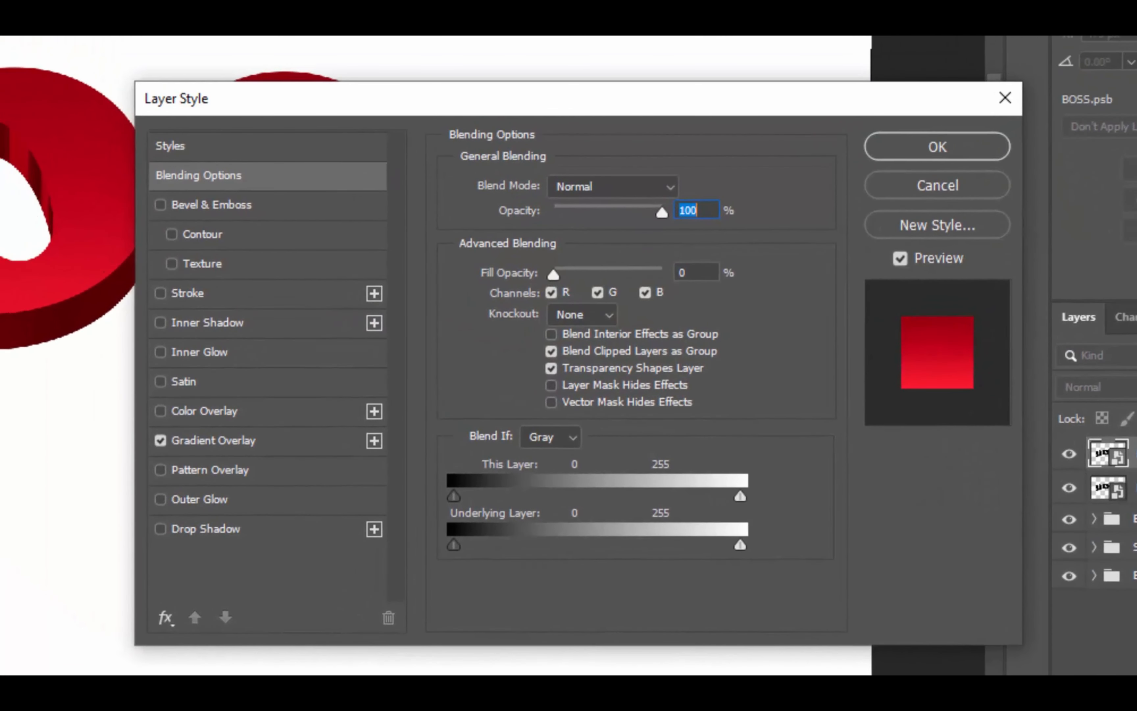
click(162, 440)
click(207, 210)
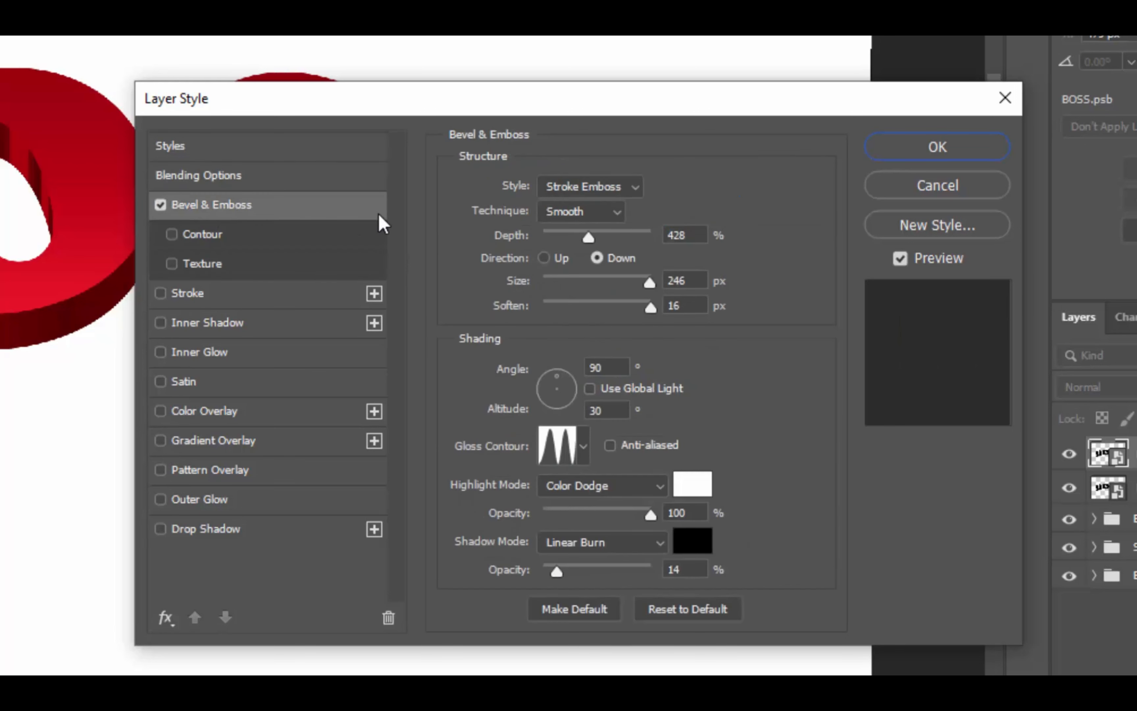
click(569, 194)
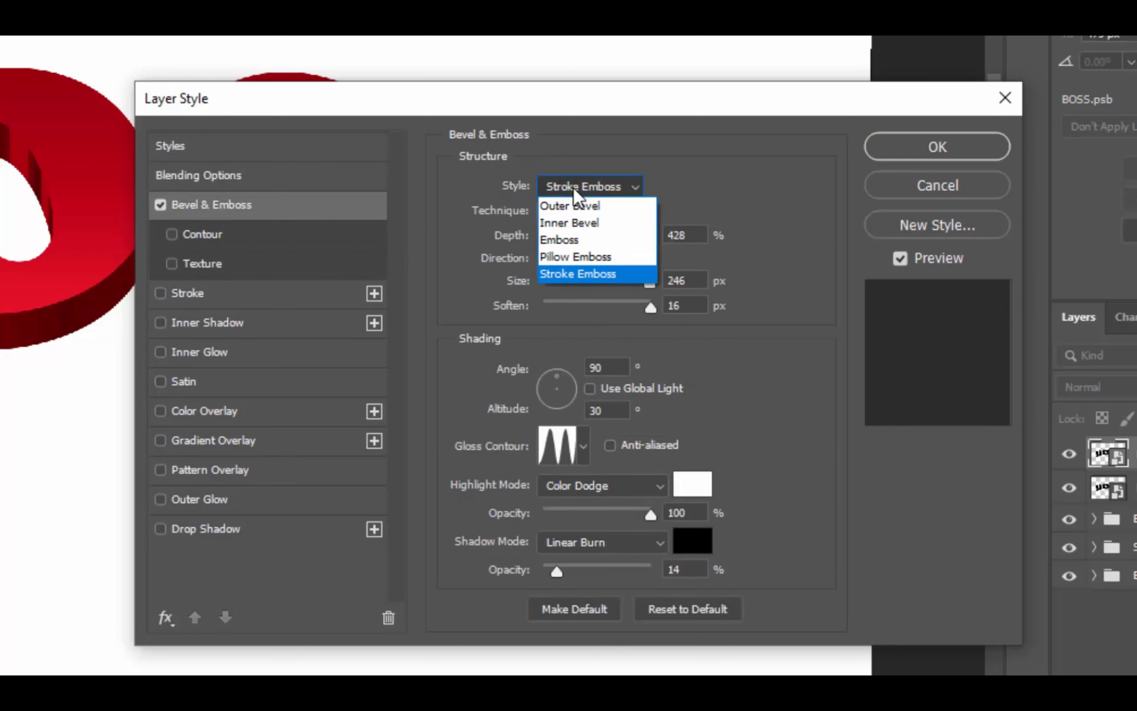
click(591, 225)
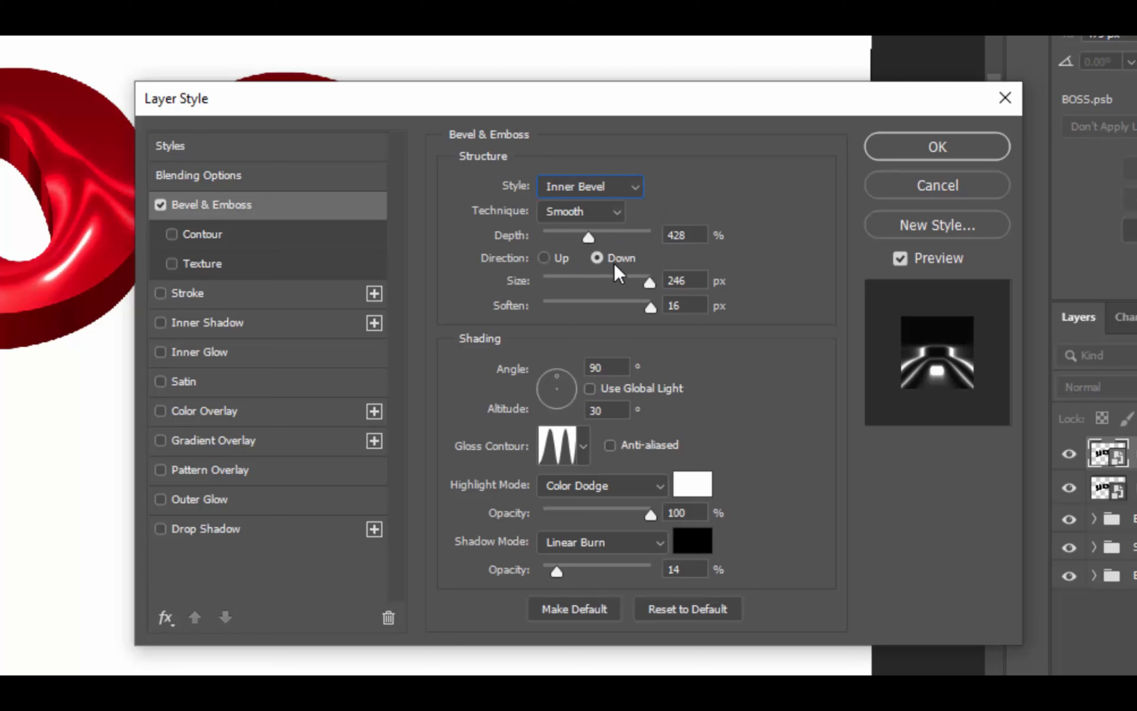
- Set the bevel's depth to 136%, direction to Up, size to 24 px and soften to 5 px
click(703, 235)
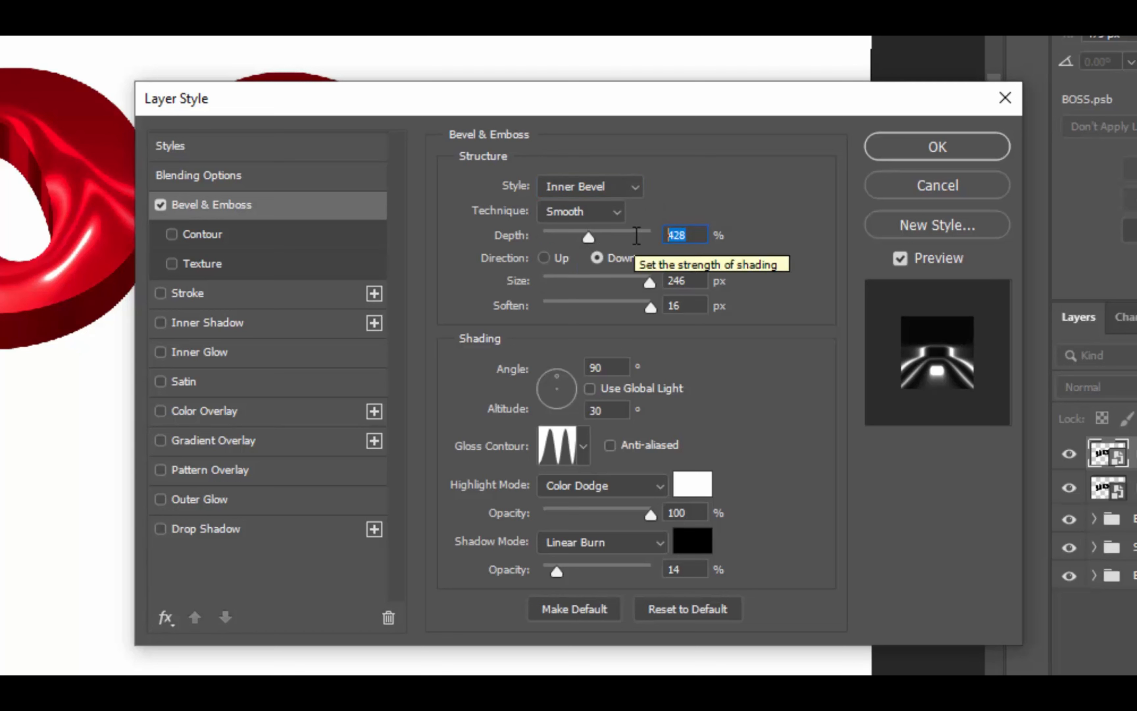
text(136)
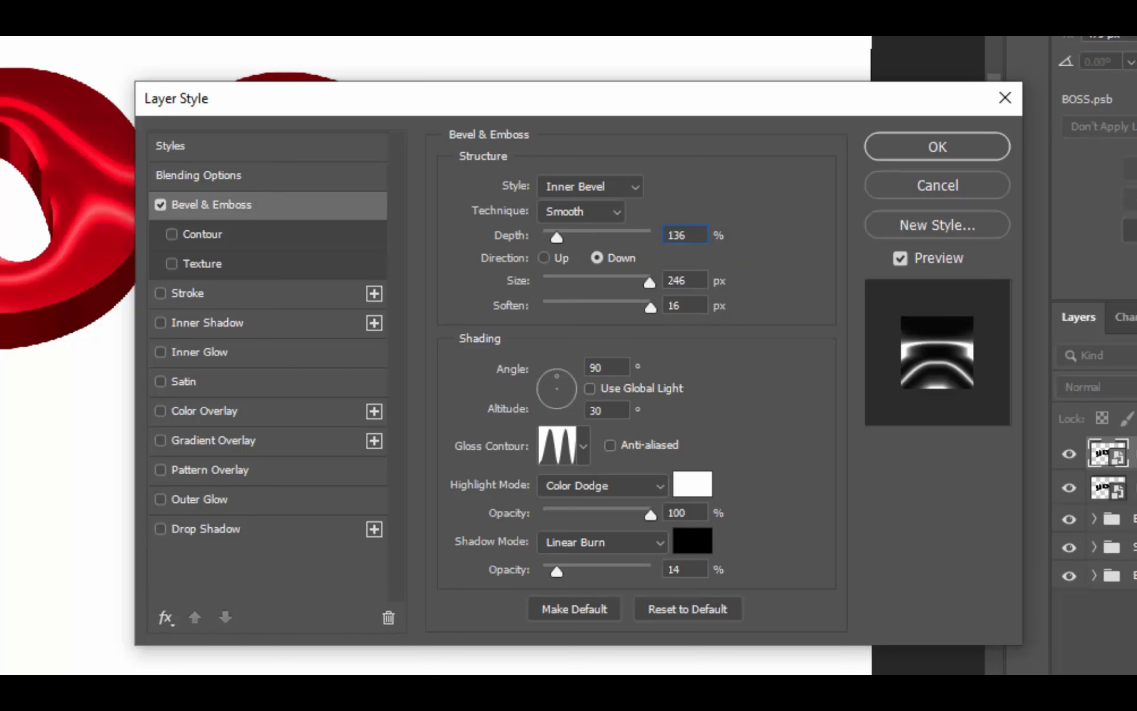
click(544, 258)
drag(700, 281, 647, 284)
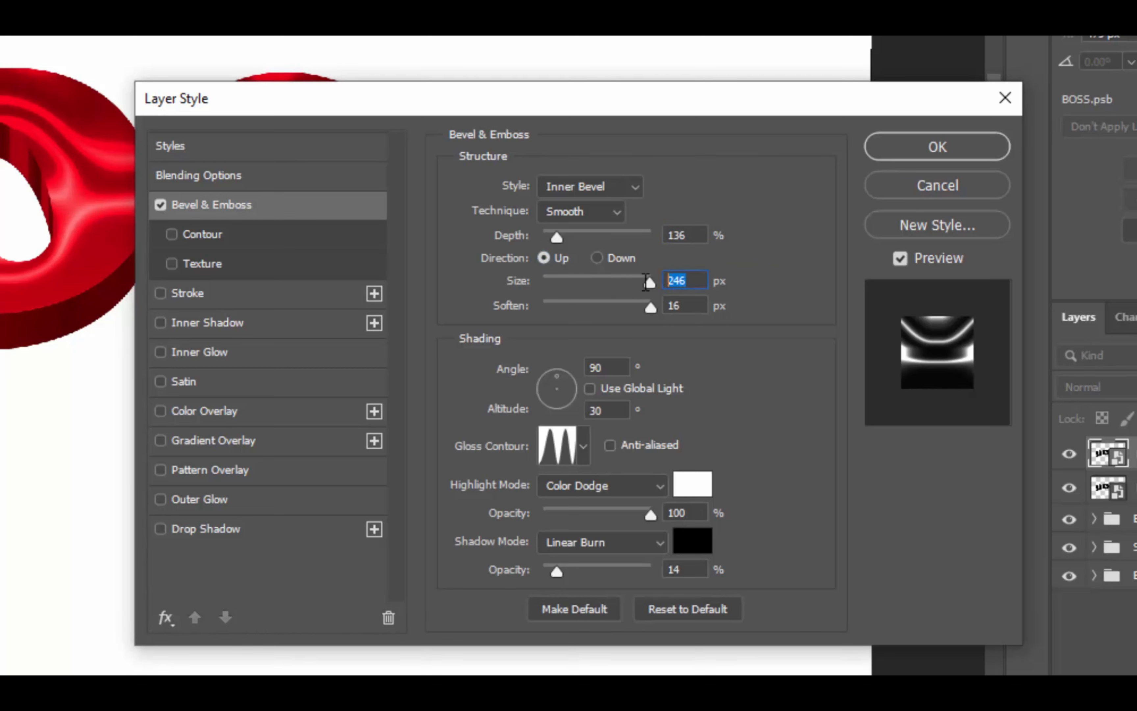
text(24)
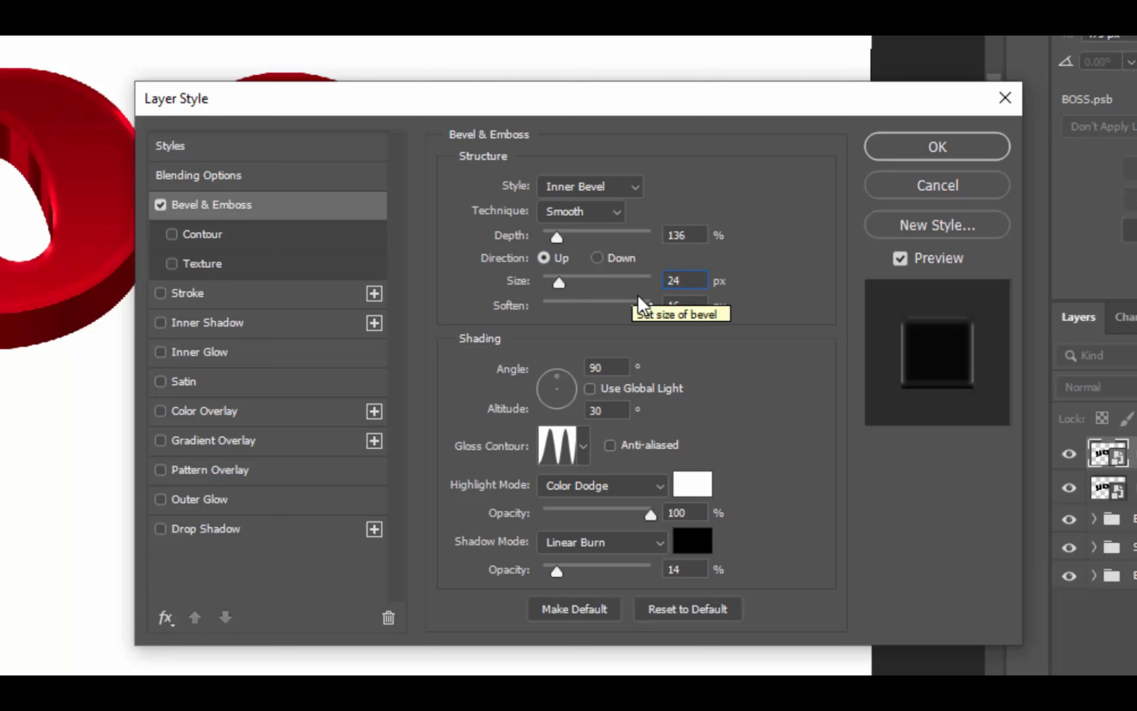
drag(684, 306, 621, 315)
text(5)
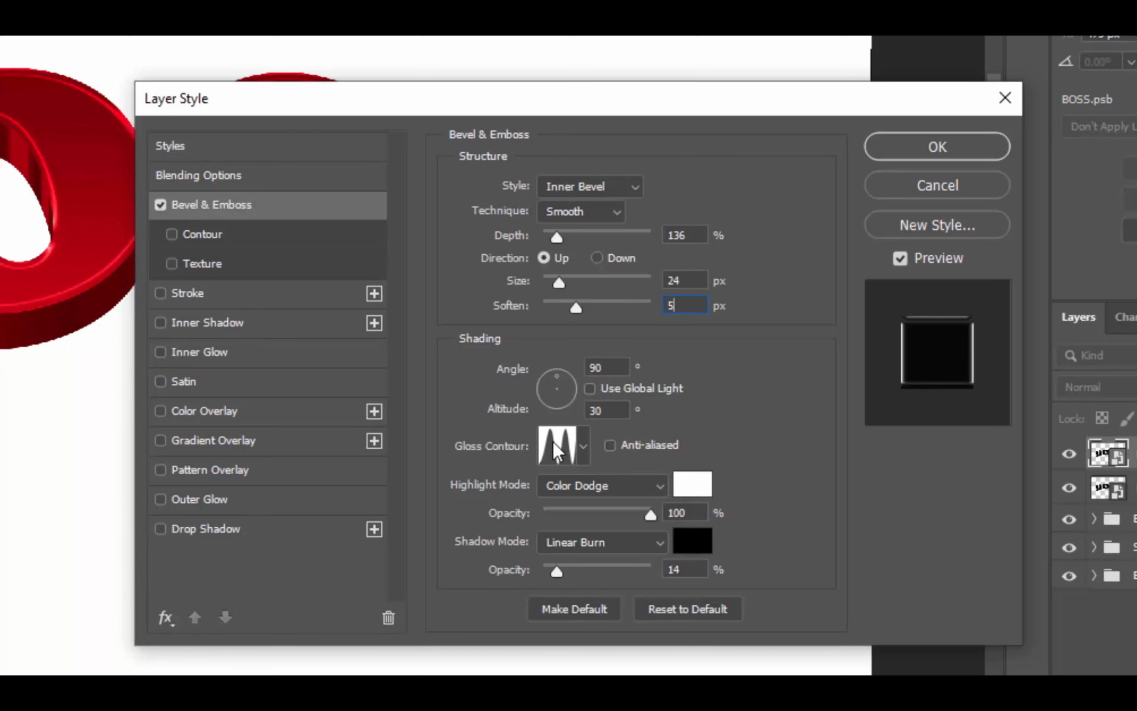
- Change the bevel's gloss contour to the Linear preset
click(556, 451)
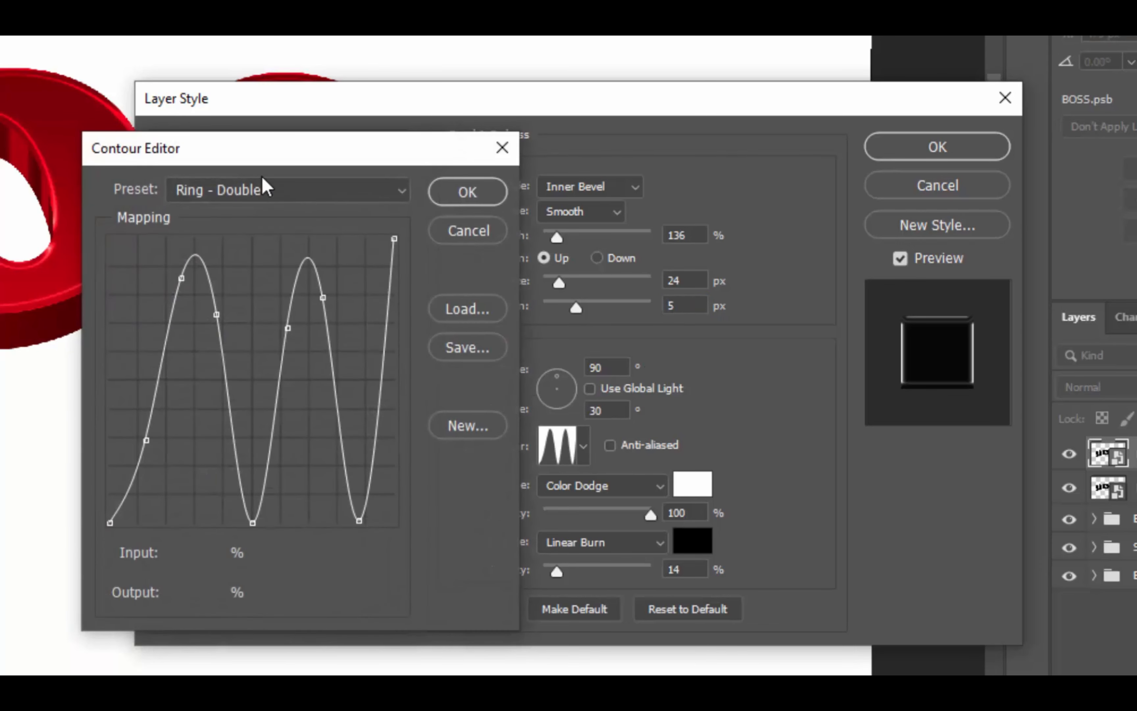
click(261, 190)
click(216, 288)
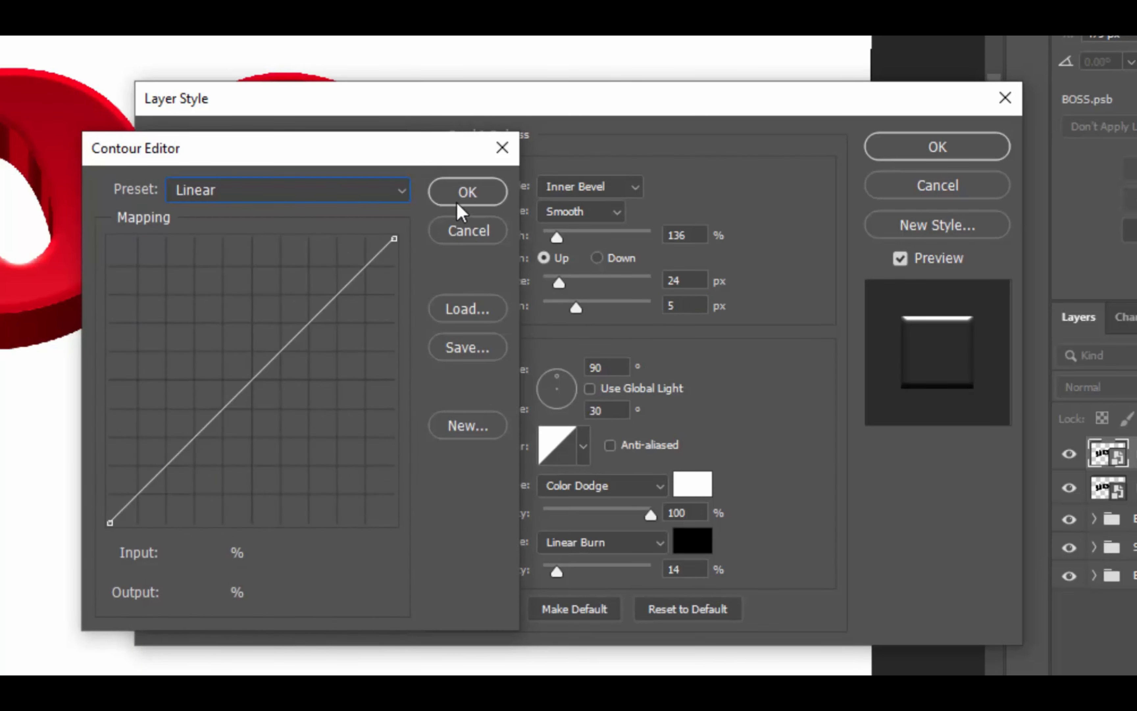
click(470, 197)
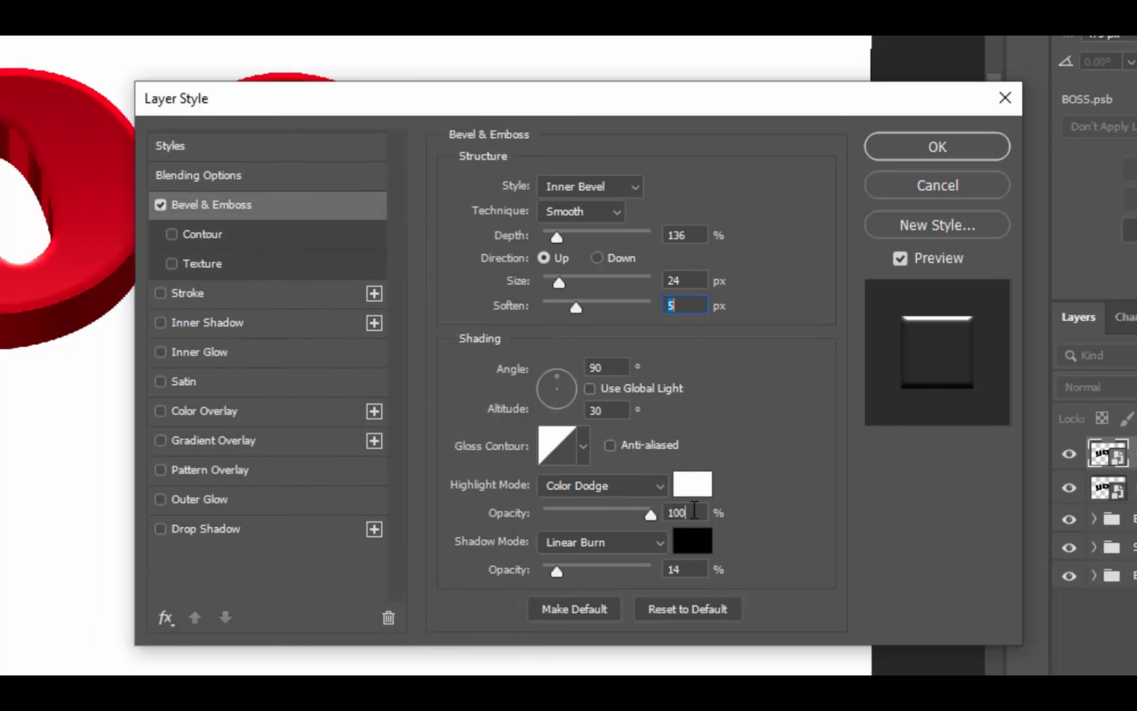
- Set the bevel's highlight opacity to 41% and its shadow opacity to 26%
drag(694, 510, 663, 511)
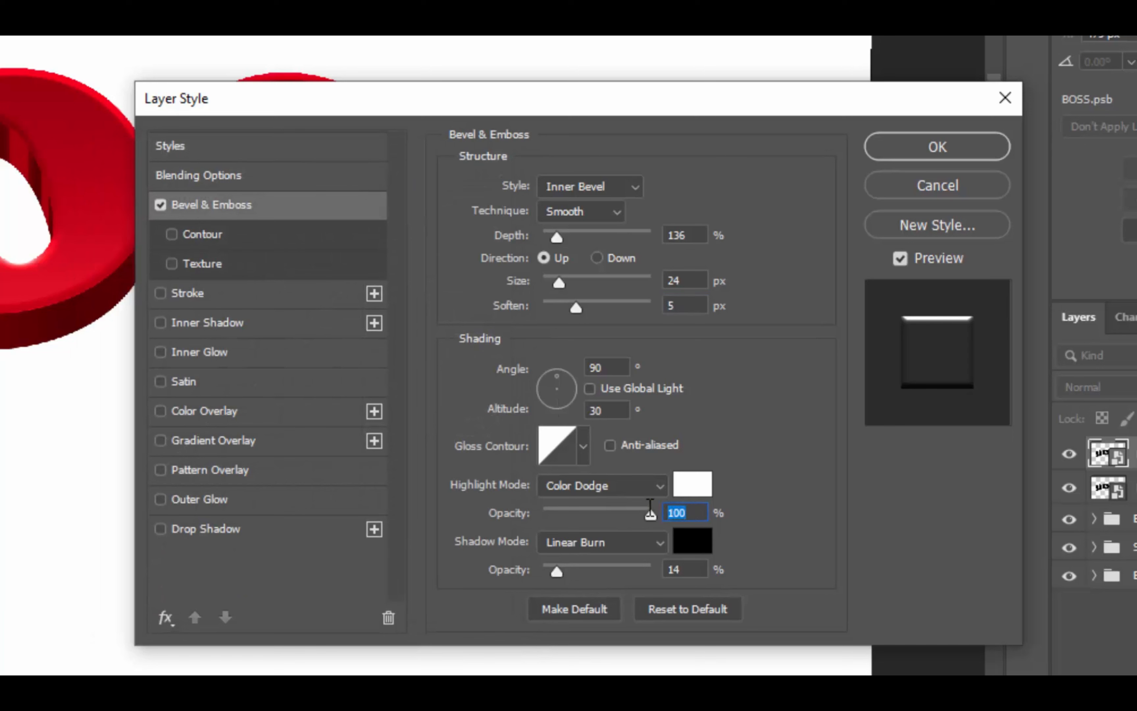
text(41)
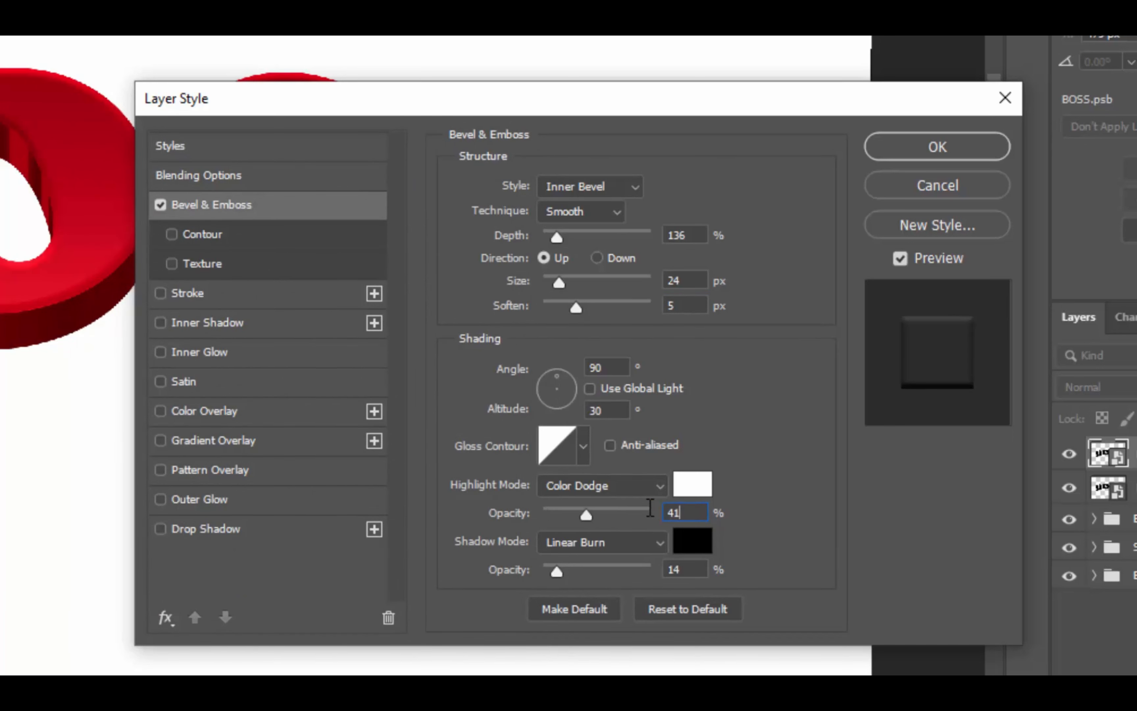
drag(690, 569, 622, 569)
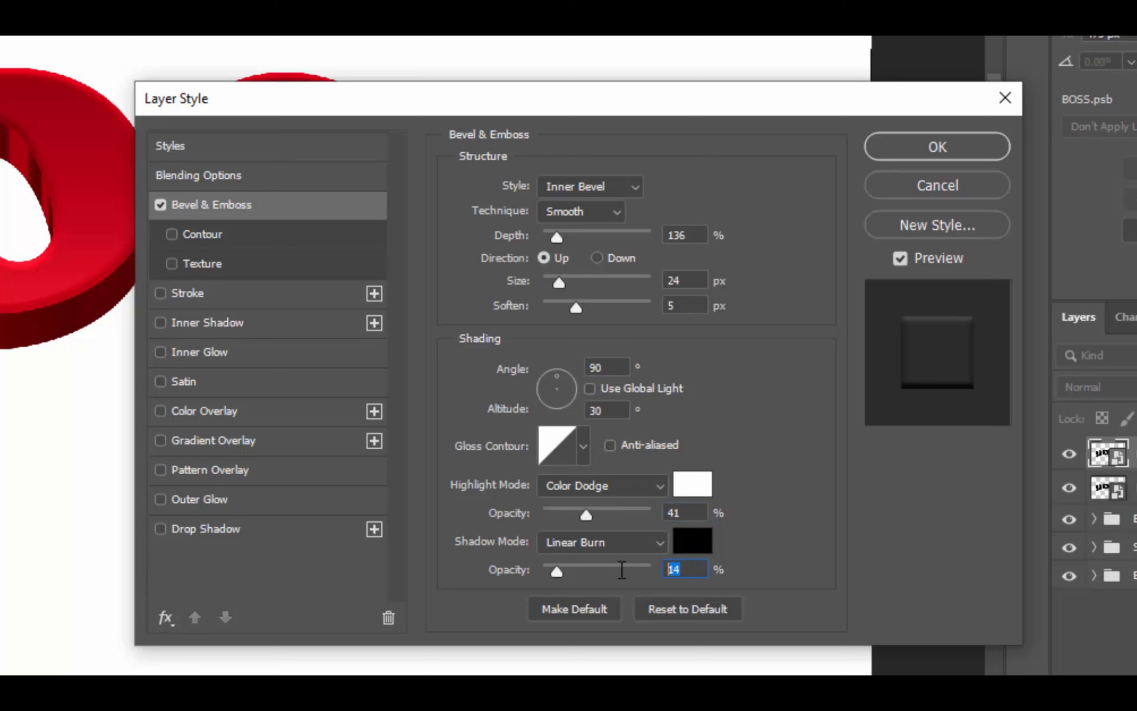
text(26)
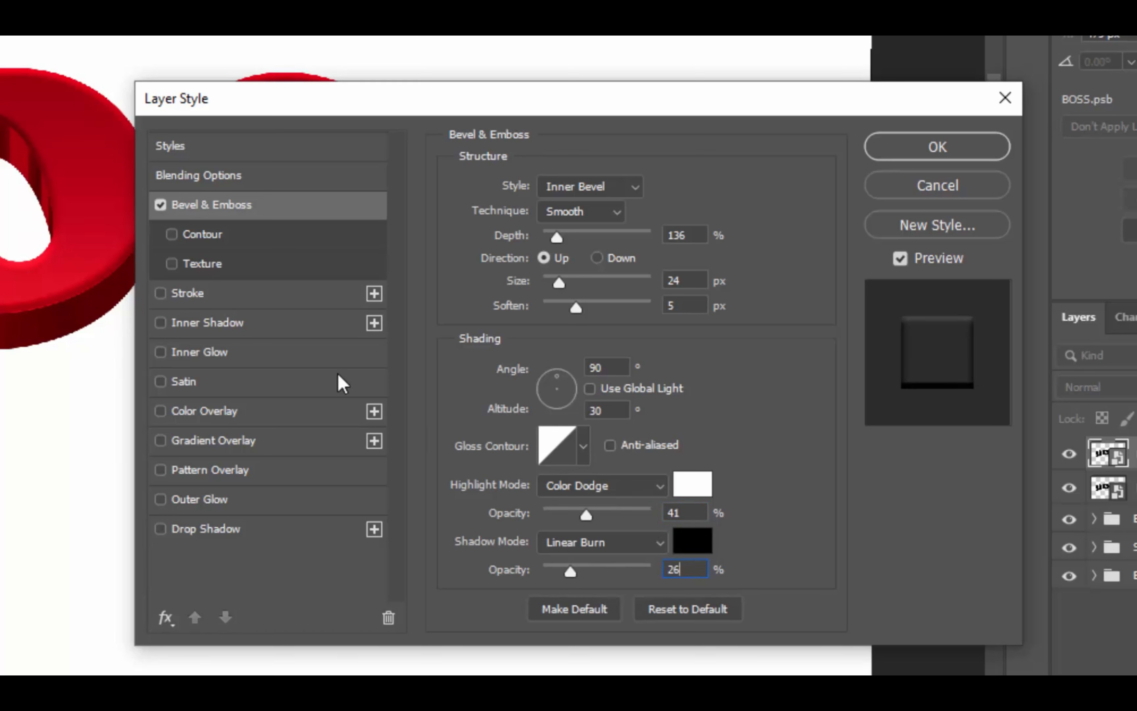
- Enable the bevel's Contour with its range at 50% and apply the layer style to BOSS copy 35
click(217, 240)
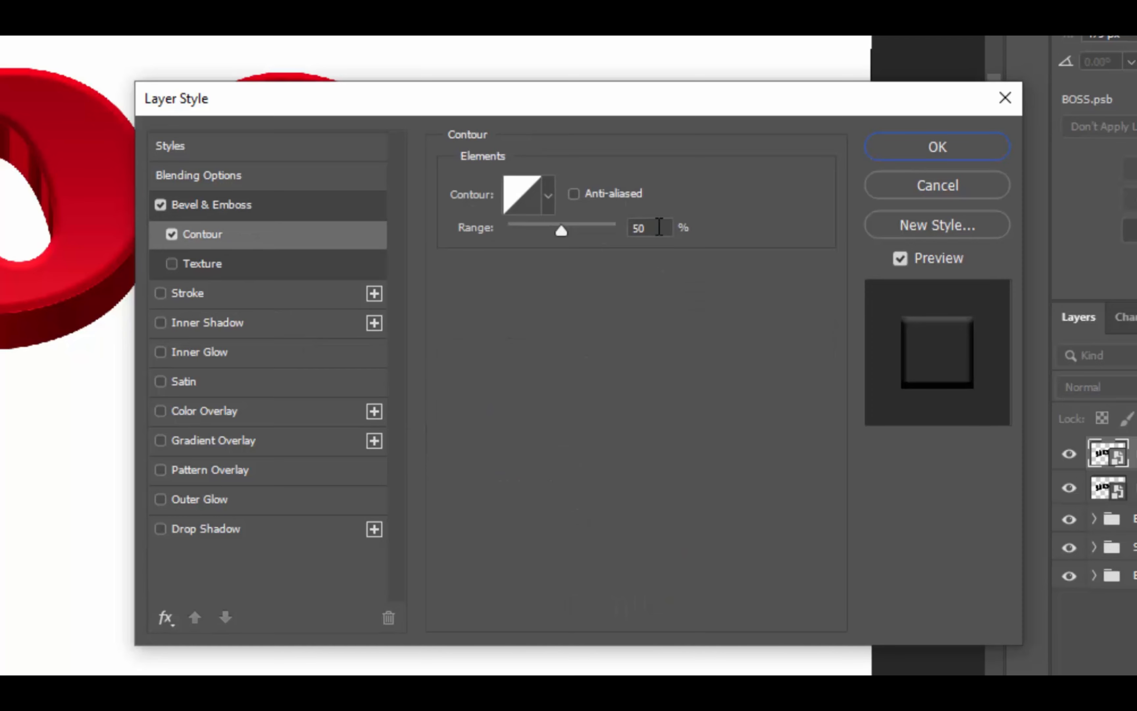
drag(659, 228, 601, 230)
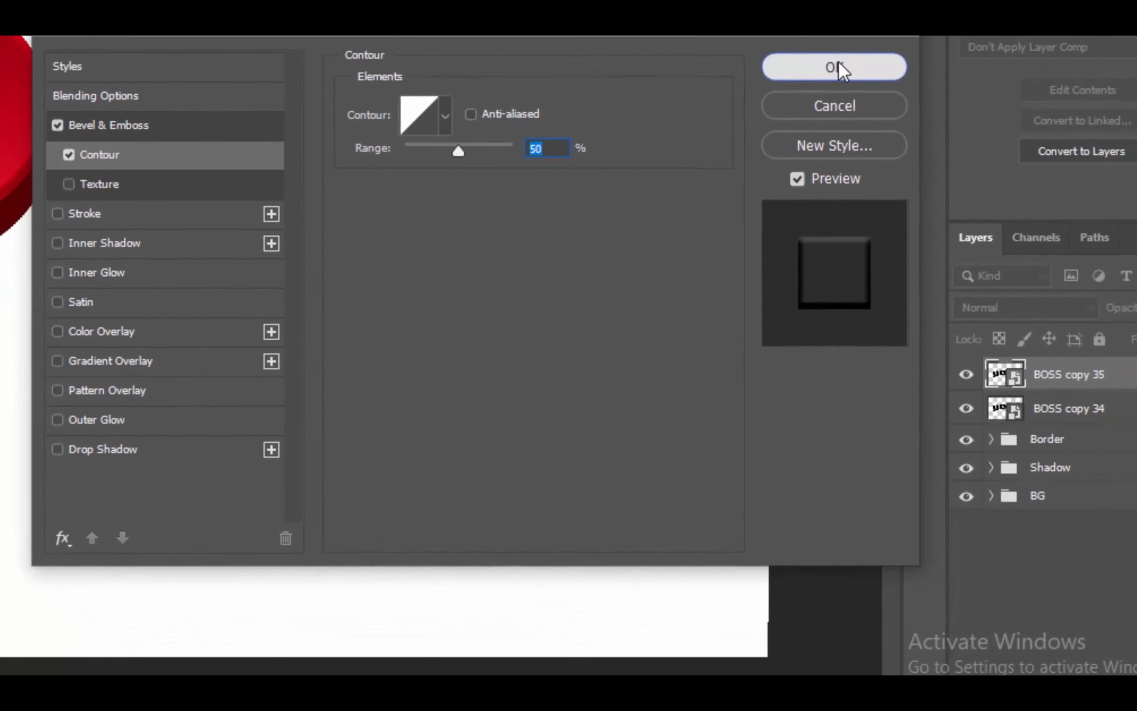
click(938, 146)
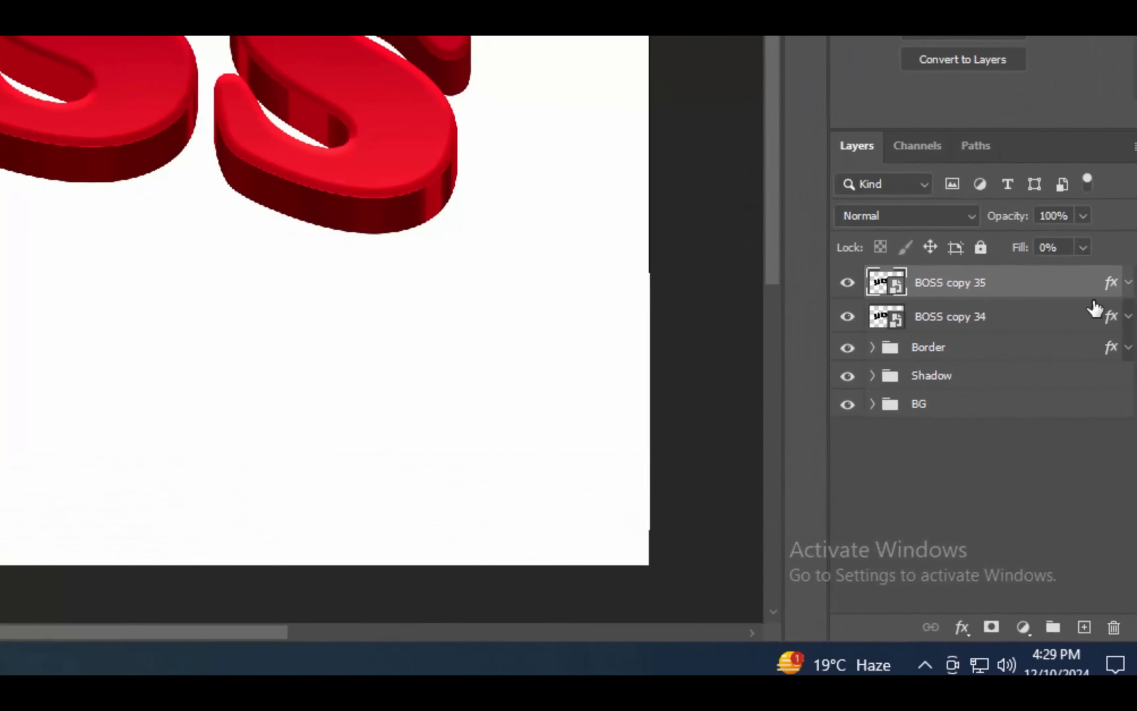
- Duplicate BOSS copy 35 and open the duplicate's Bevel & Emboss settings
key(ctrl+j)
key(ctrl+j)
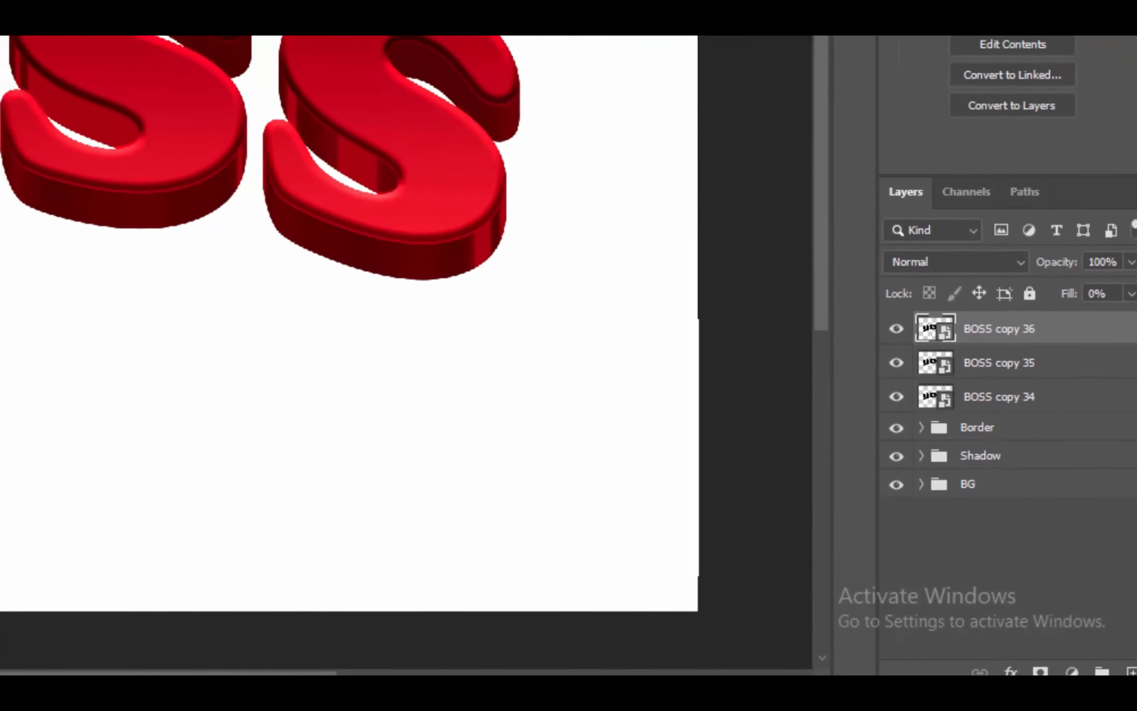
double_click(1091, 273)
click(651, 281)
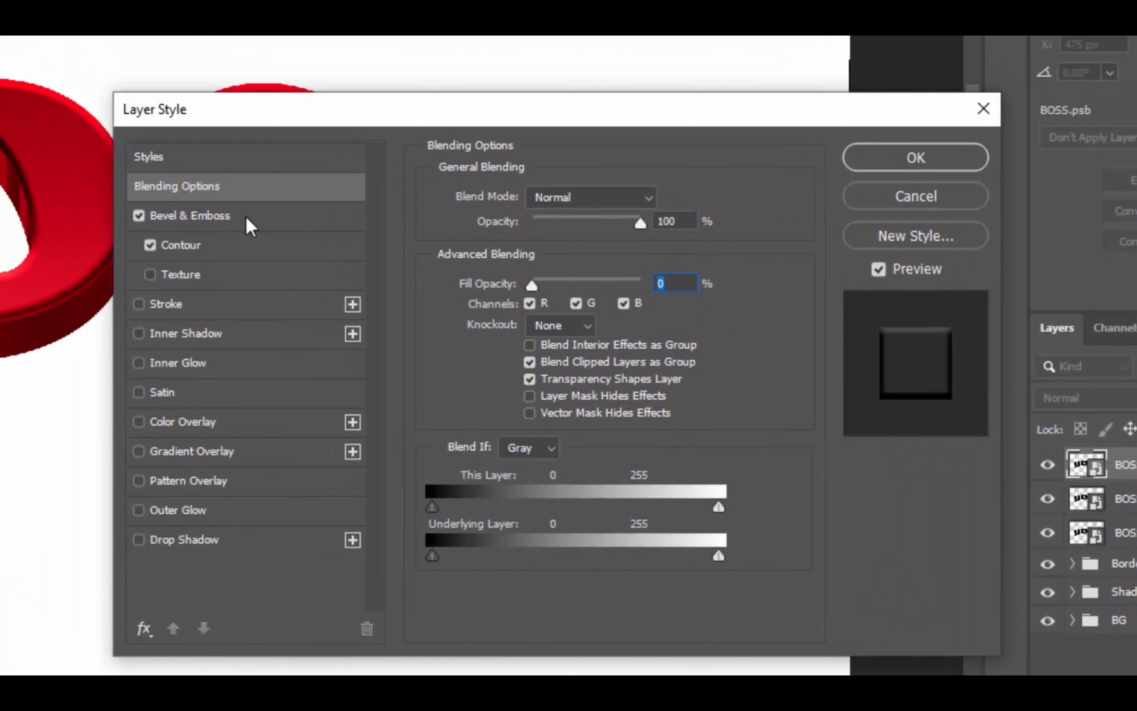
click(205, 218)
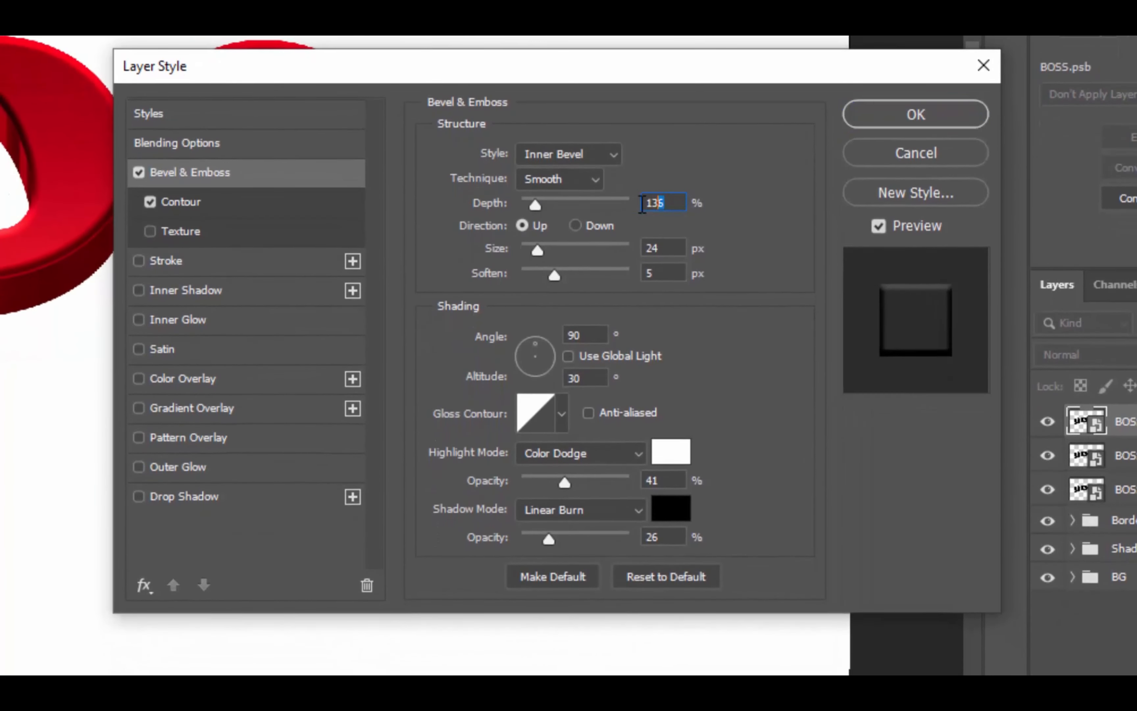
- Set the bevel's depth to 272%, direction to Down, size to 27 px and soften to 0 px
text(272)
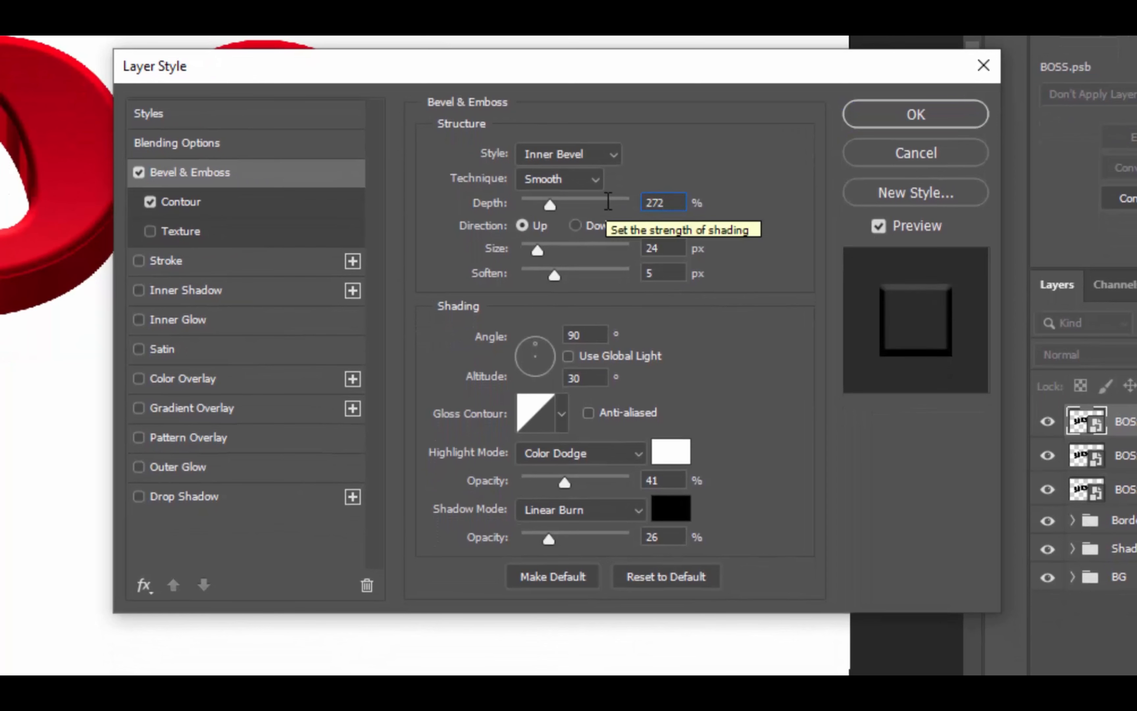
click(590, 227)
key(Tab)
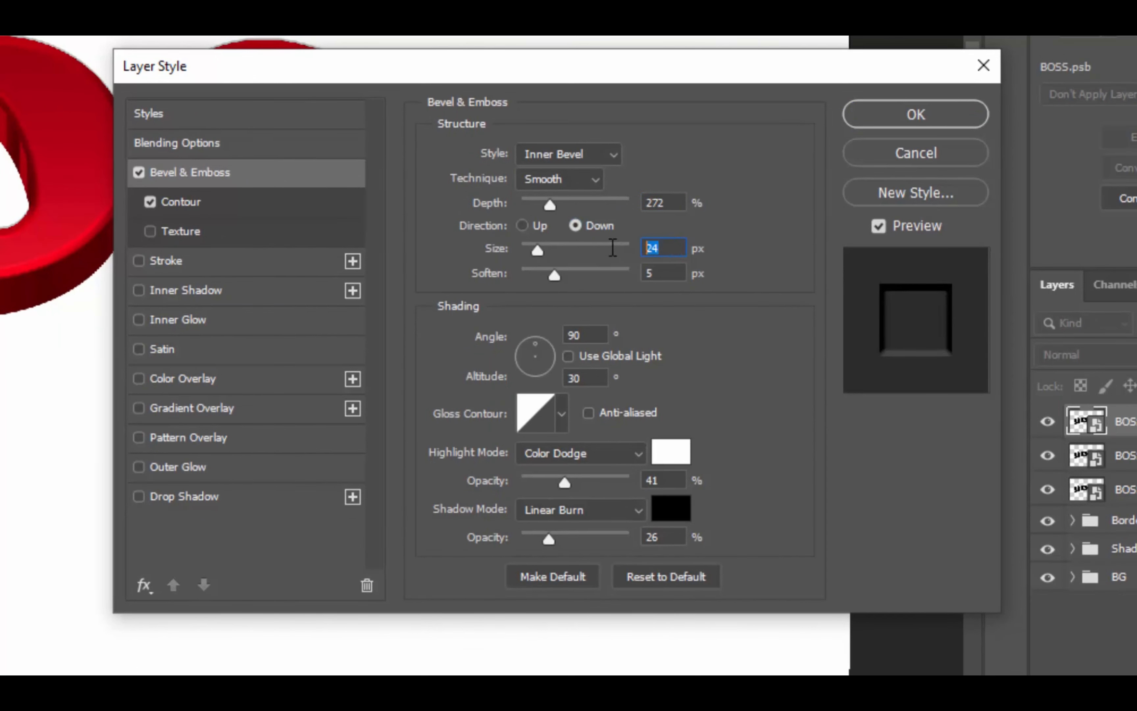
text(27)
text(0)
- Set the bevel's altitude to 70°, highlight opacity to 60% and shadow opacity to 11%
click(583, 378)
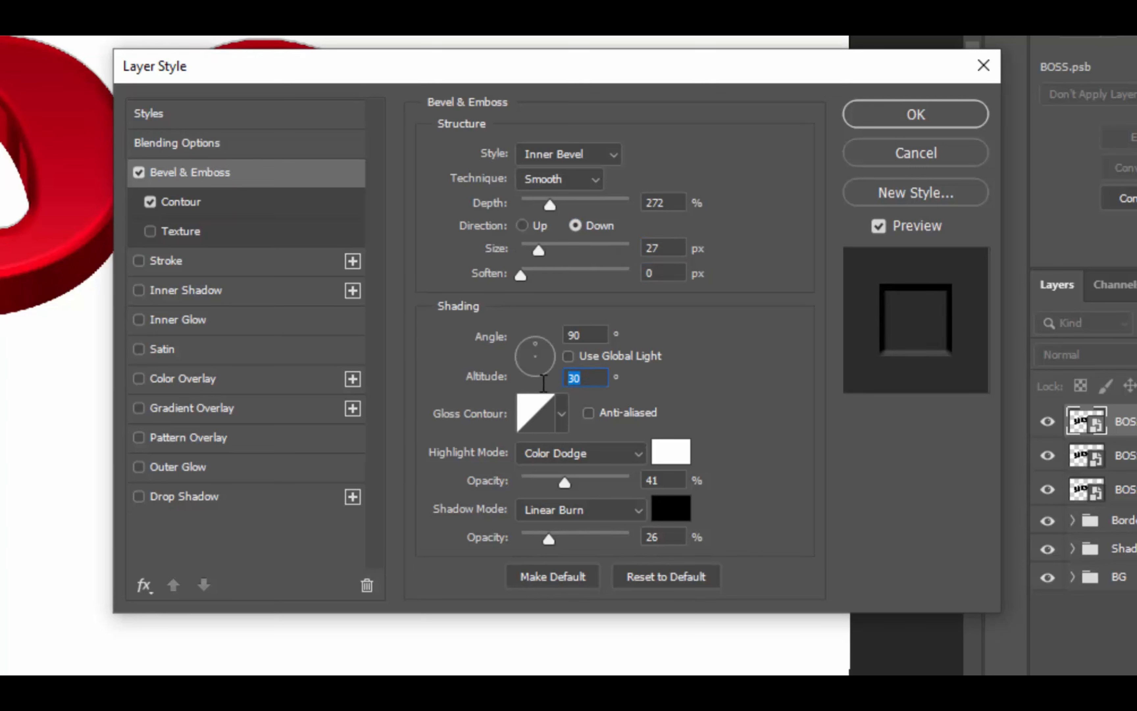
text(70)
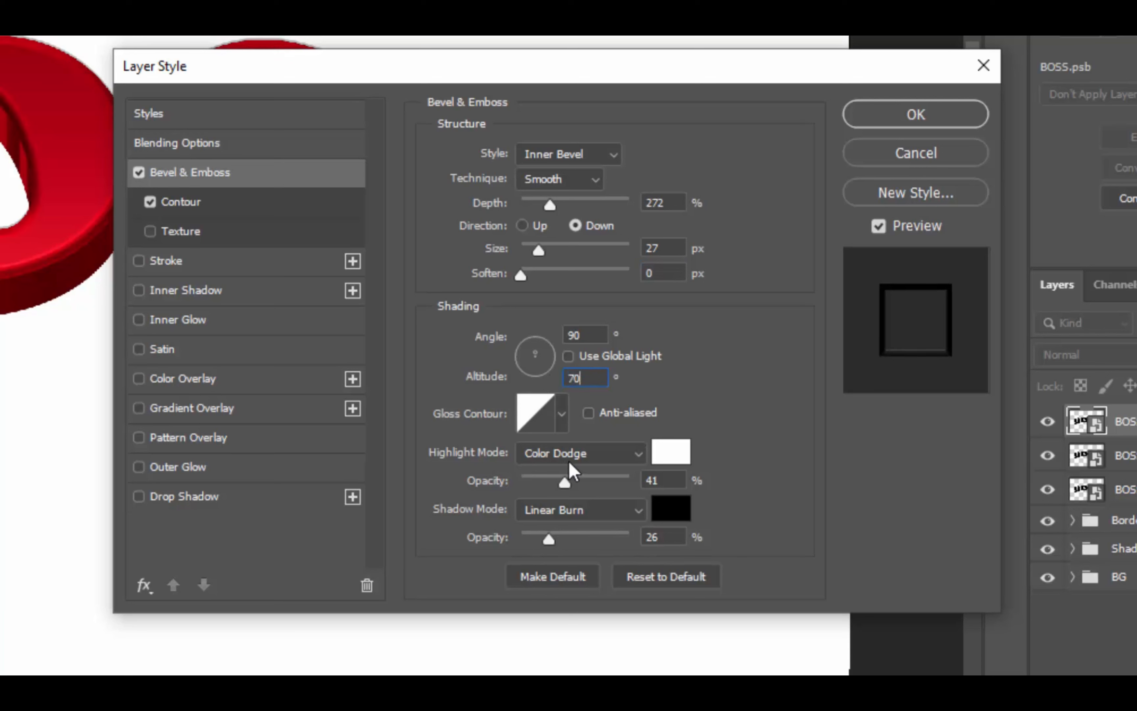
click(663, 480)
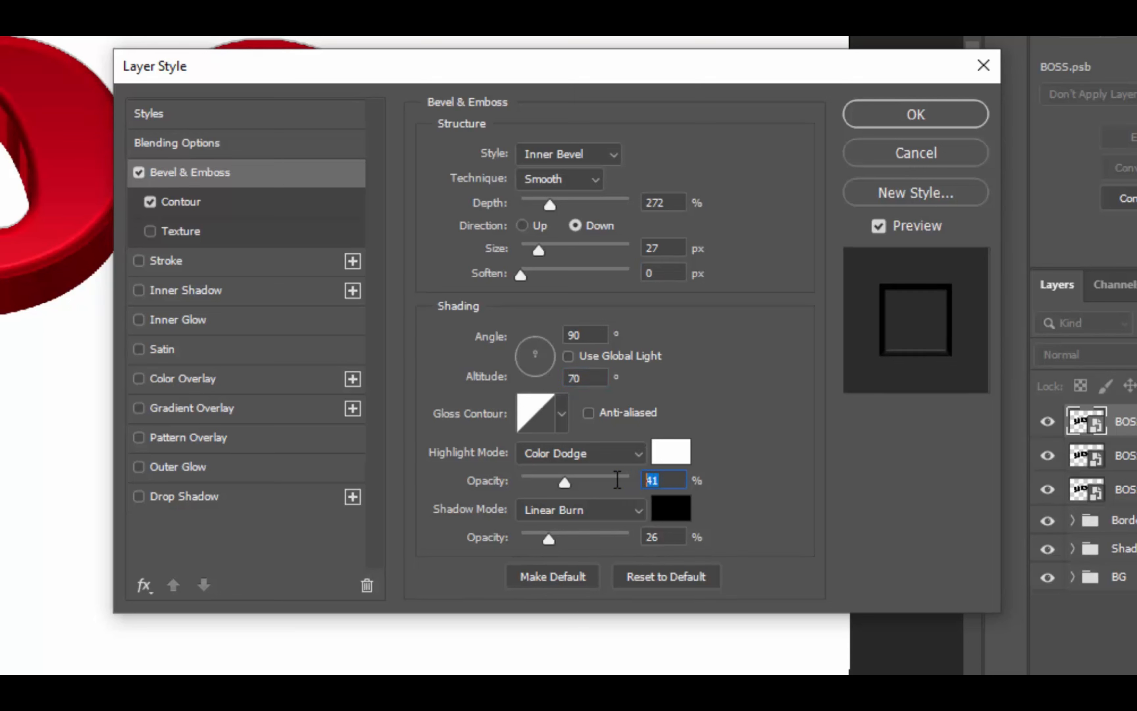
text(60)
click(669, 539)
text(11)
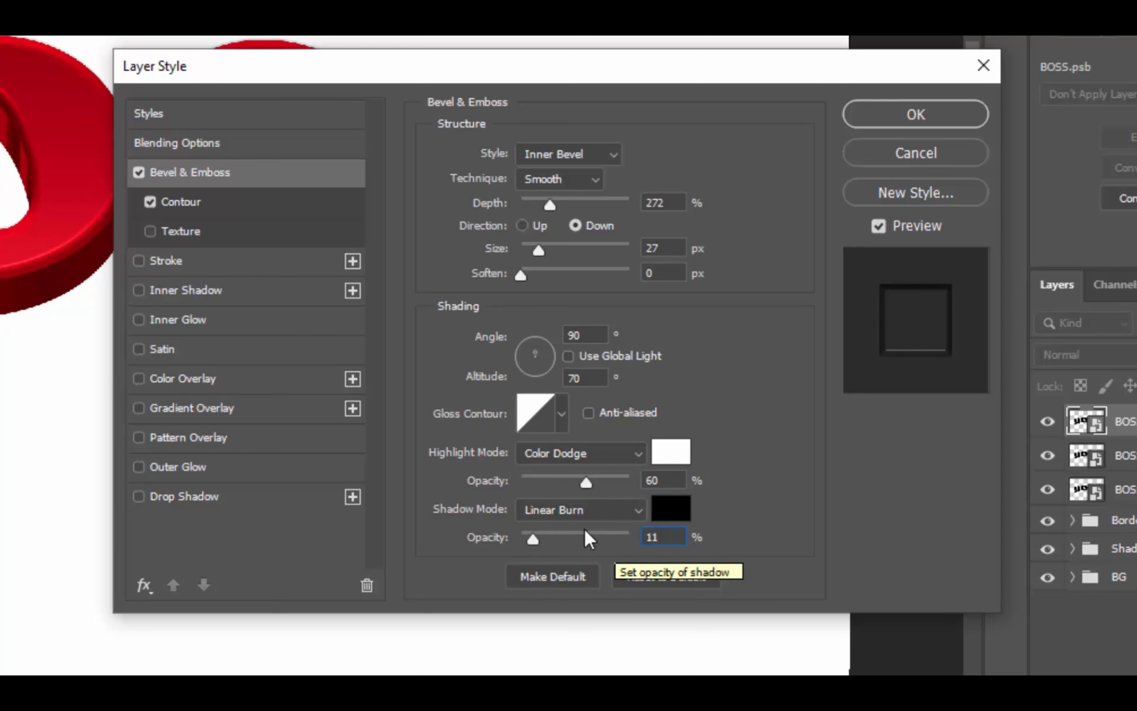
- Check the bevel's Contour range and apply the layer style to BOSS copy 36
click(183, 205)
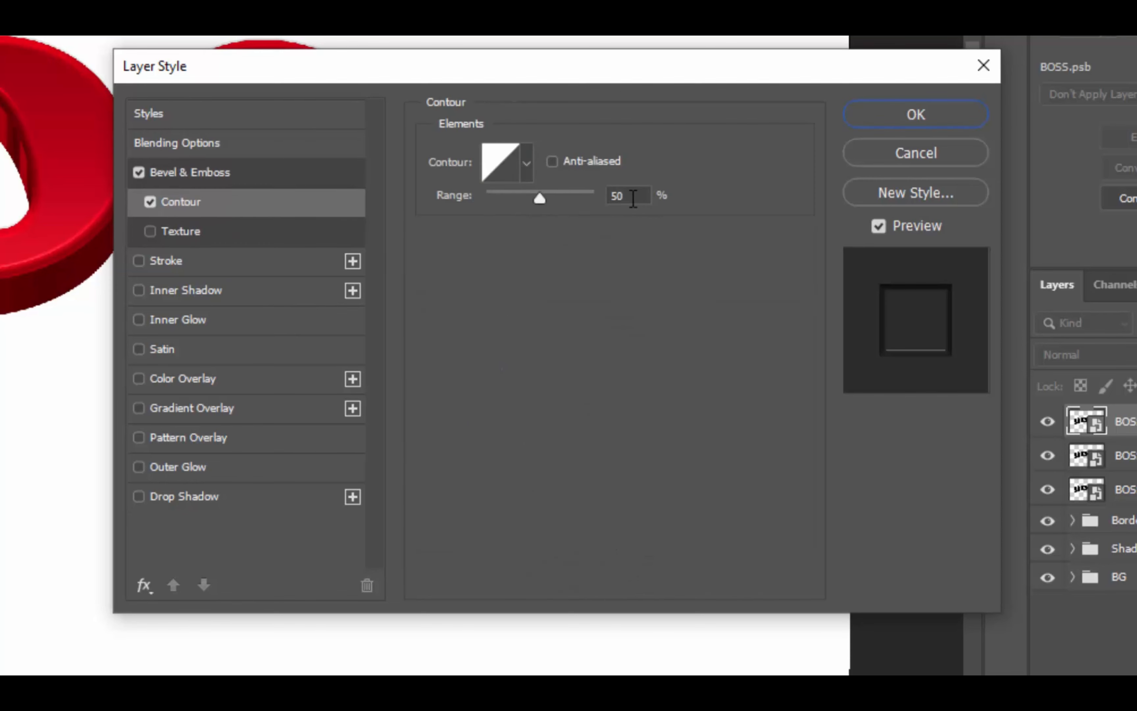
click(634, 198)
click(899, 119)
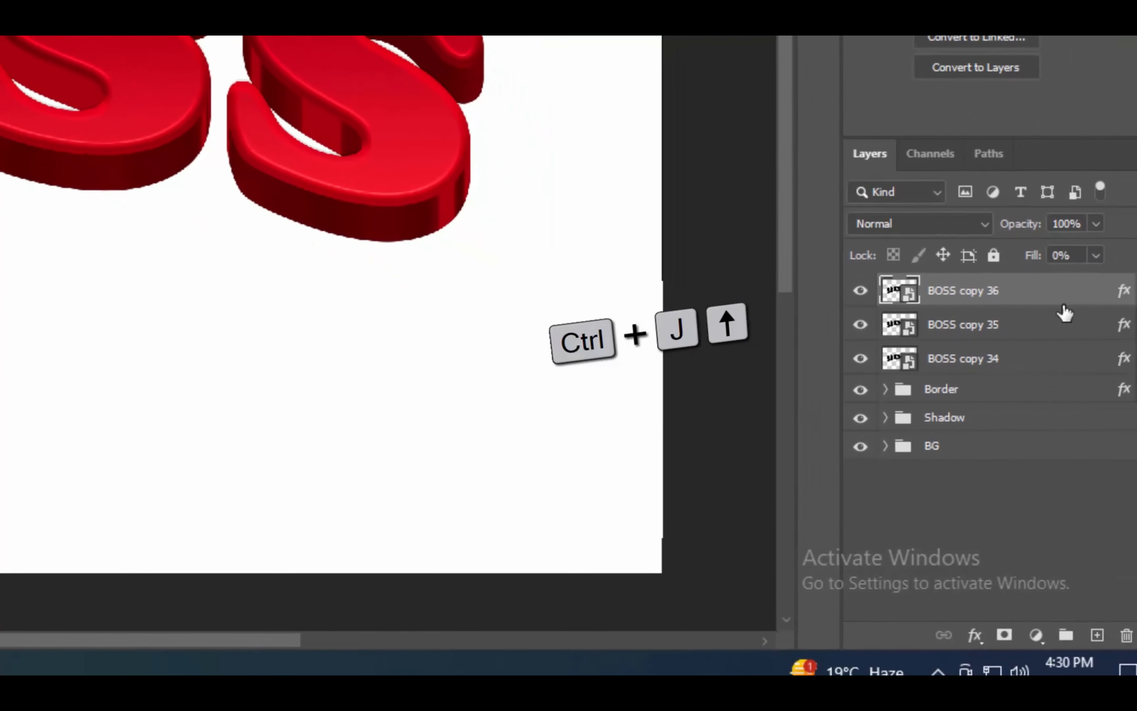
- Duplicate BOSS copy 36, nudge the duplicate up and open its Bevel & Emboss settings
key(ctrl+j)
key(Up)
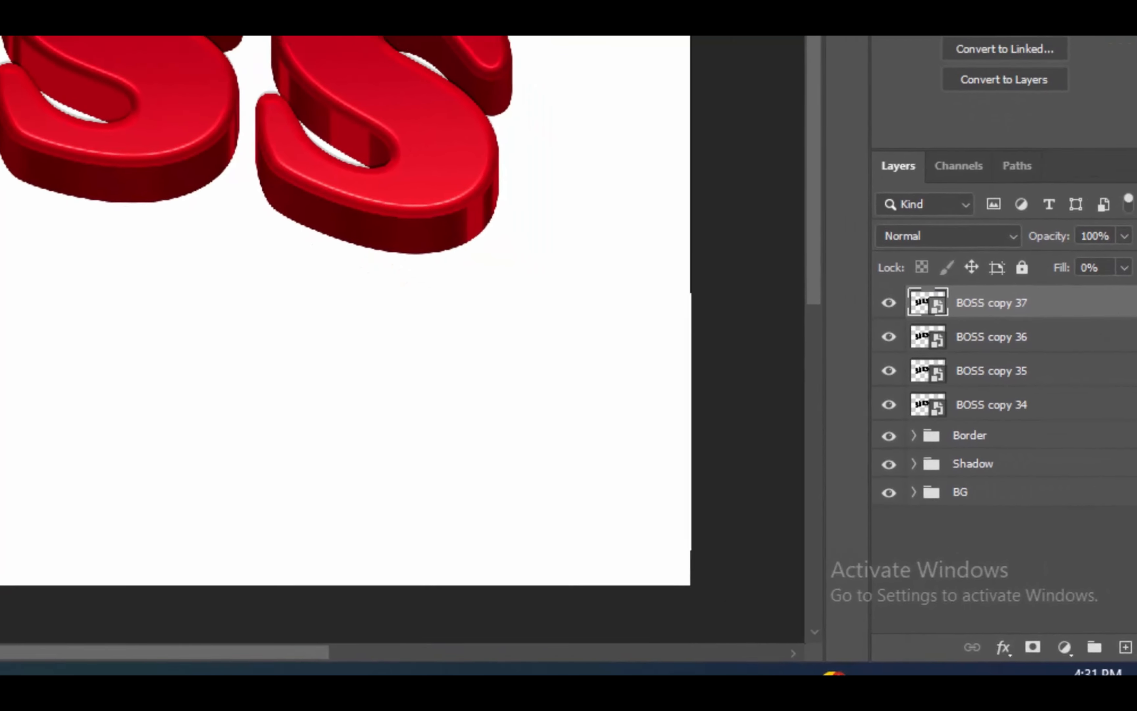
double_click(1092, 271)
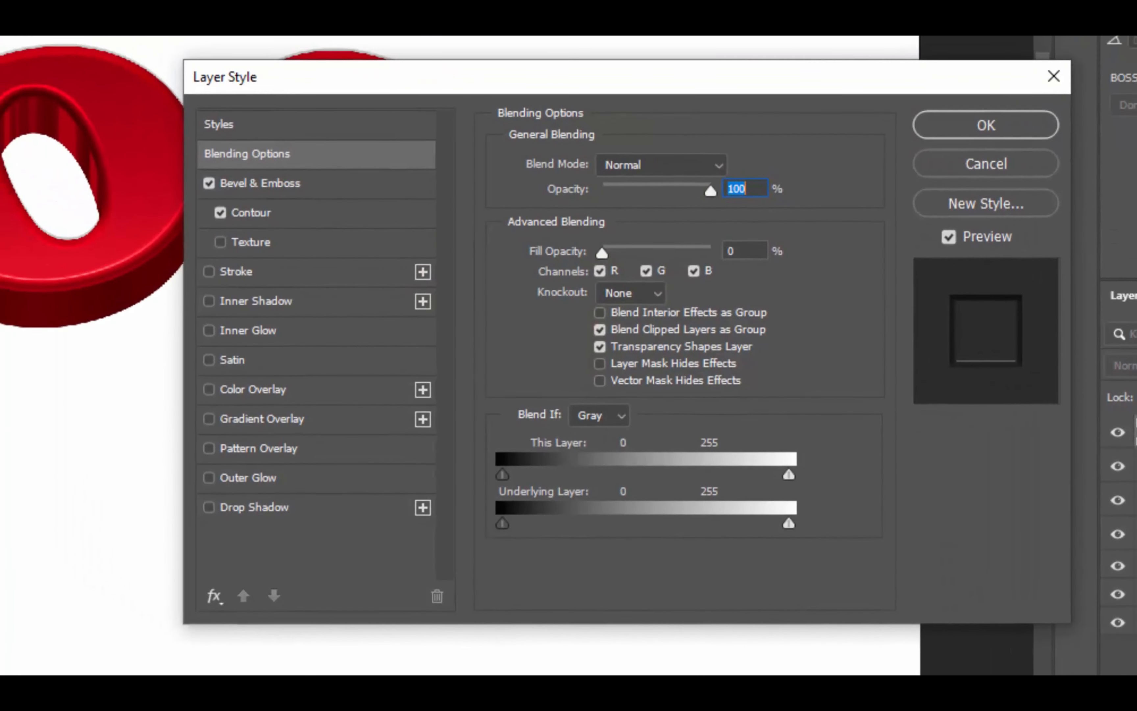
drag(755, 250, 715, 253)
click(281, 184)
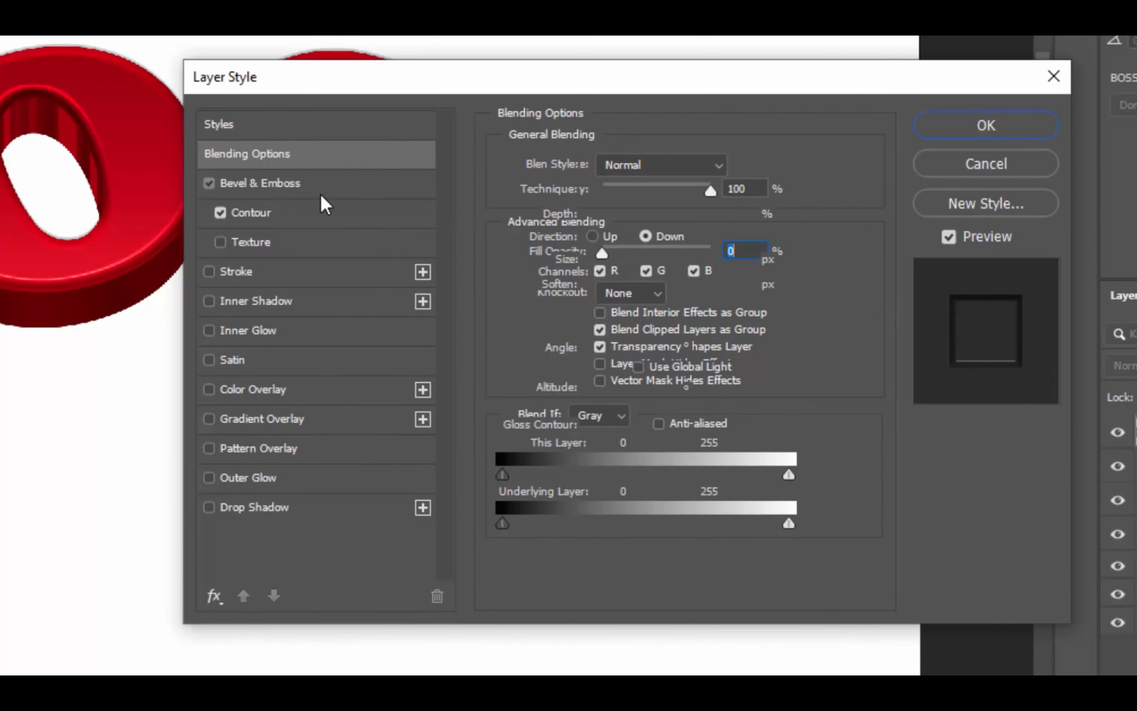
- Set the bevel's depth to 136%, direction to Up and size to 18 px
drag(746, 215, 640, 202)
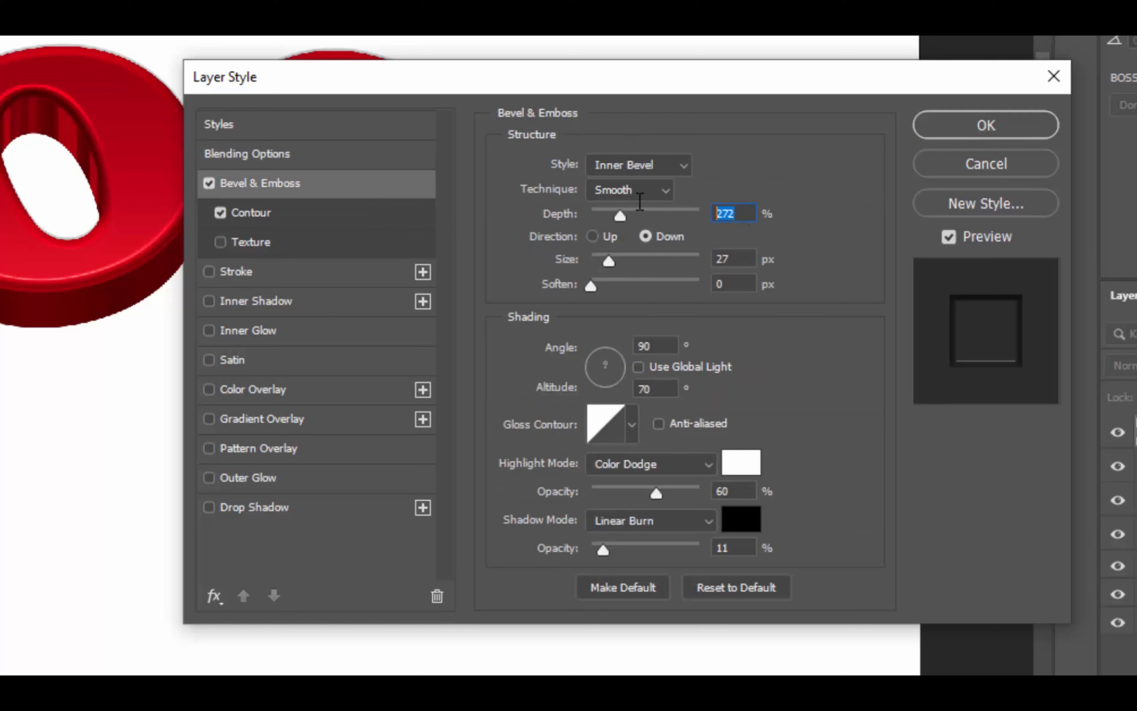
text(136)
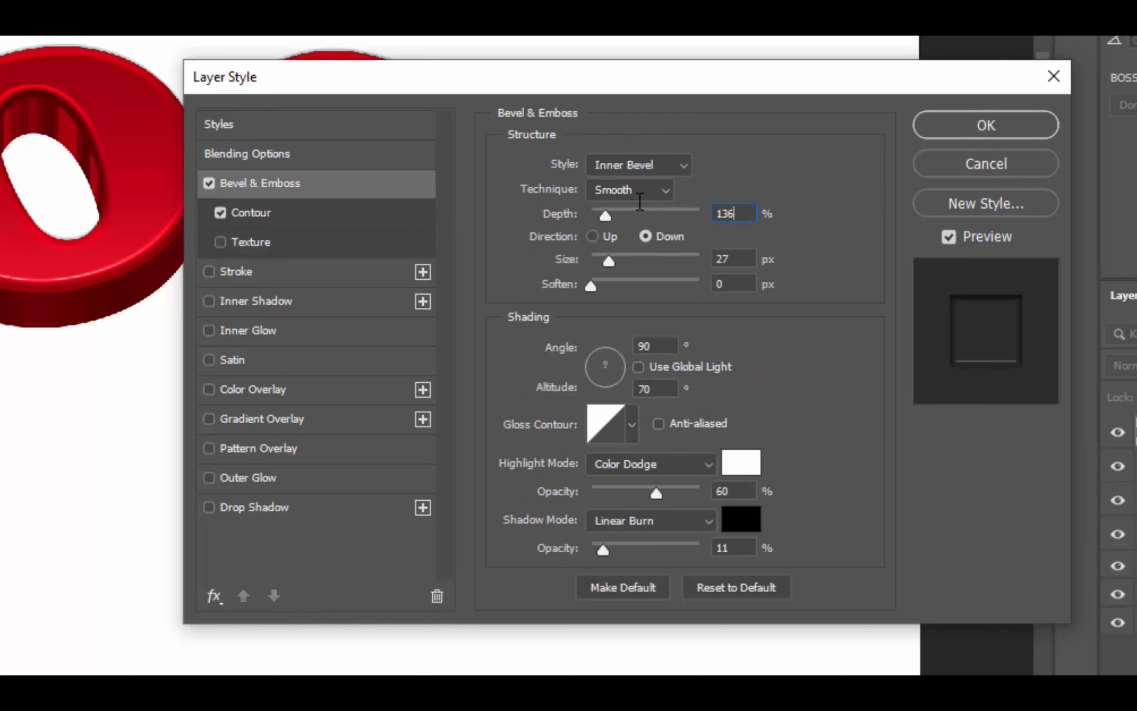
click(611, 237)
double_click(731, 258)
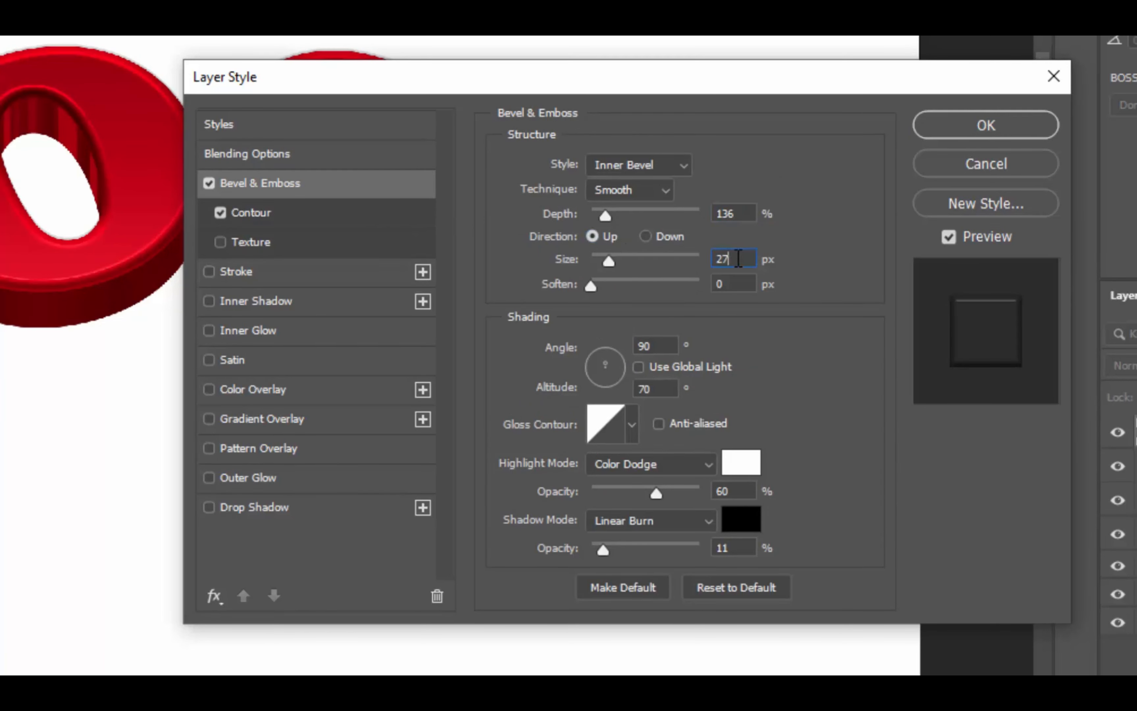
text(18)
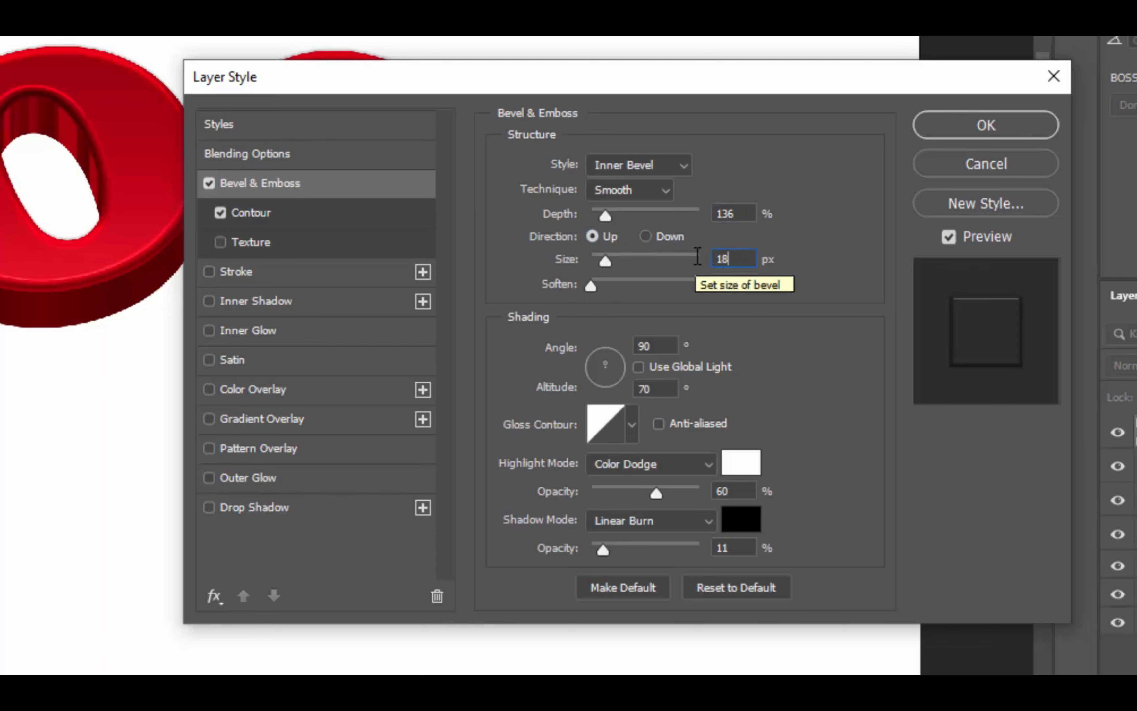
key(Tab)
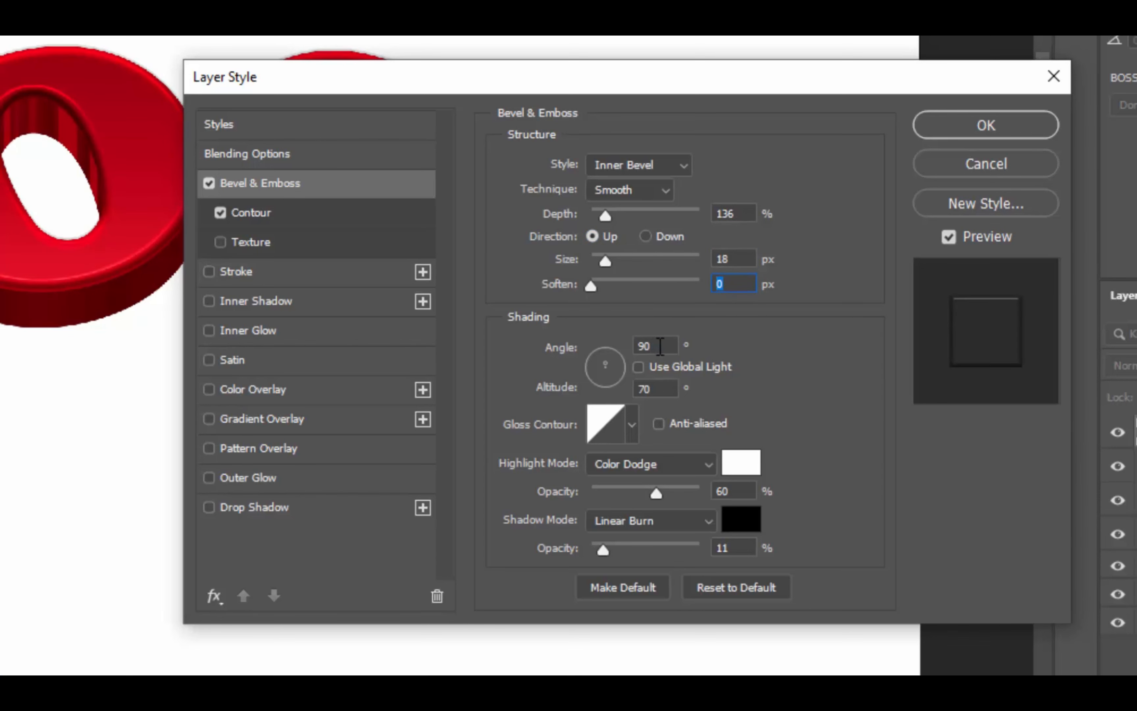
- Set the bevel's altitude to 30° and change its gloss contour to the Ring - Double preset
double_click(660, 347)
double_click(651, 392)
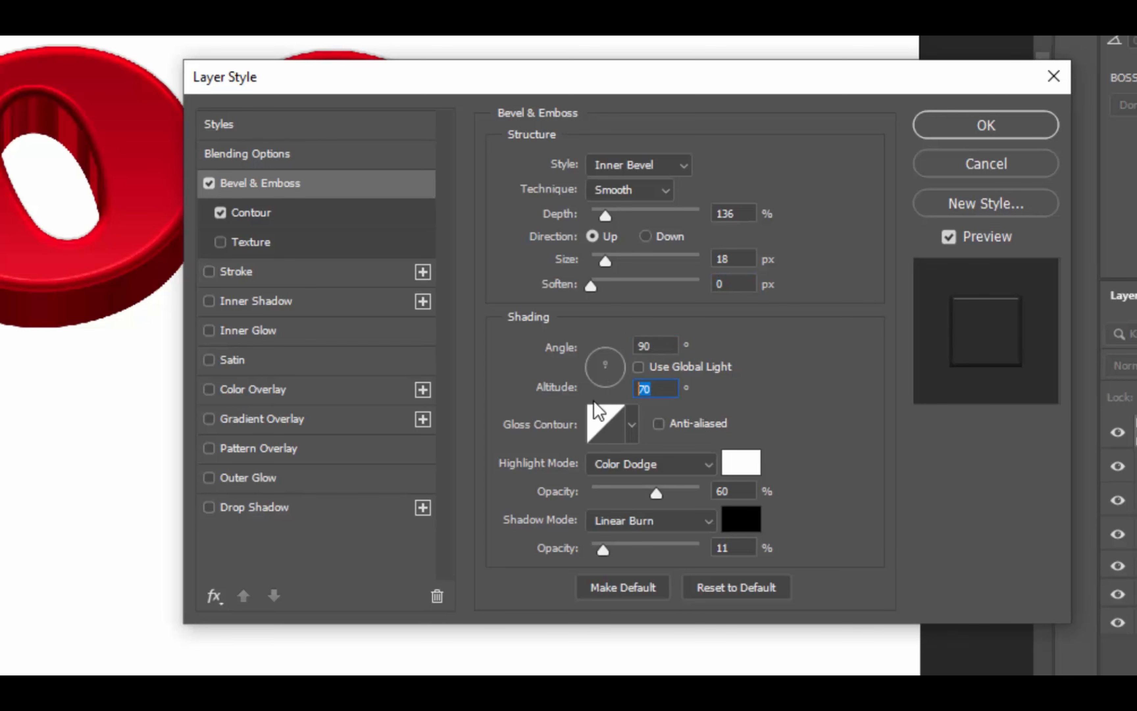
text(30)
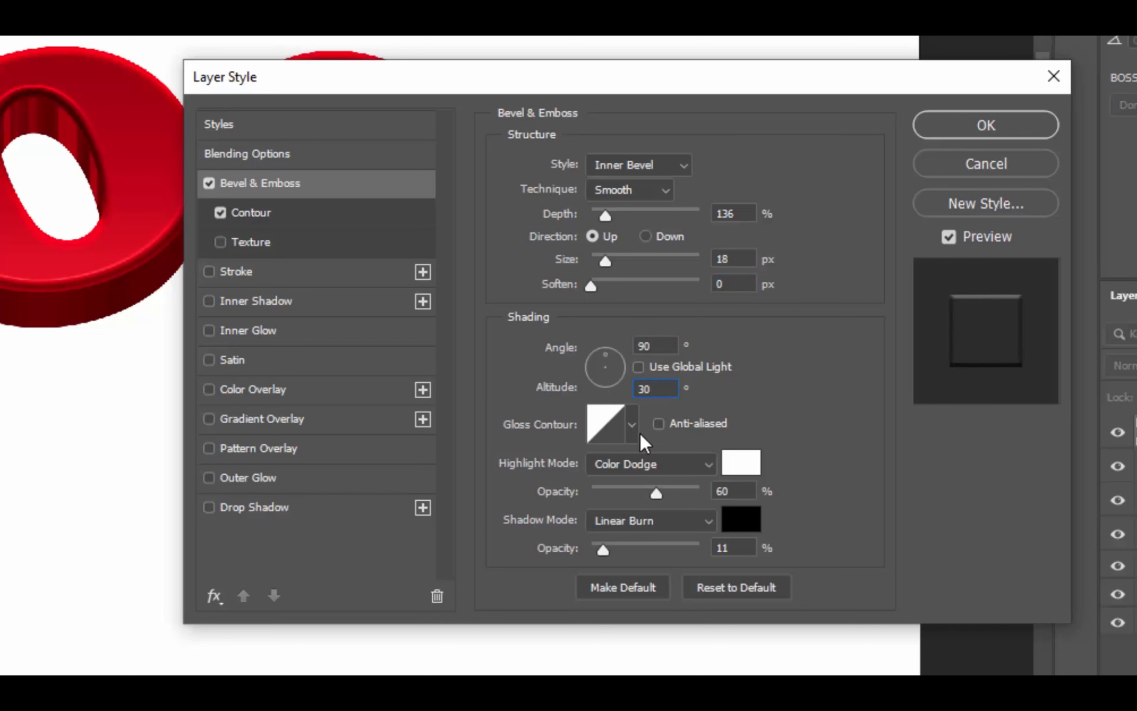
click(613, 436)
click(315, 177)
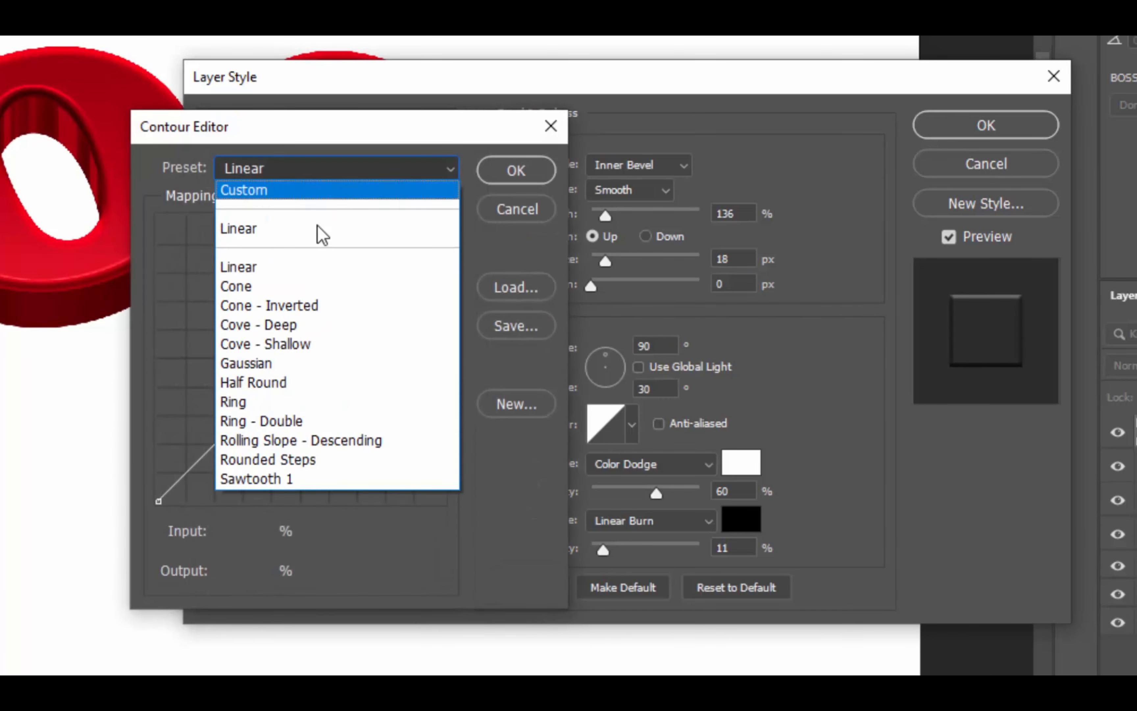
click(284, 422)
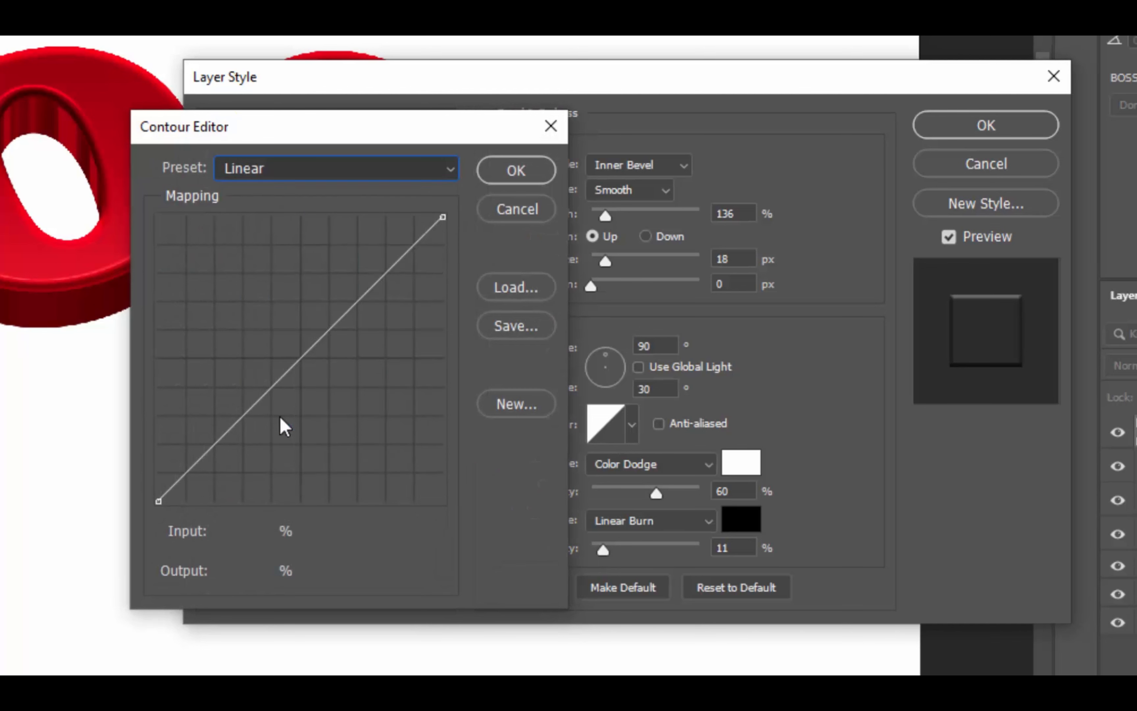
click(516, 171)
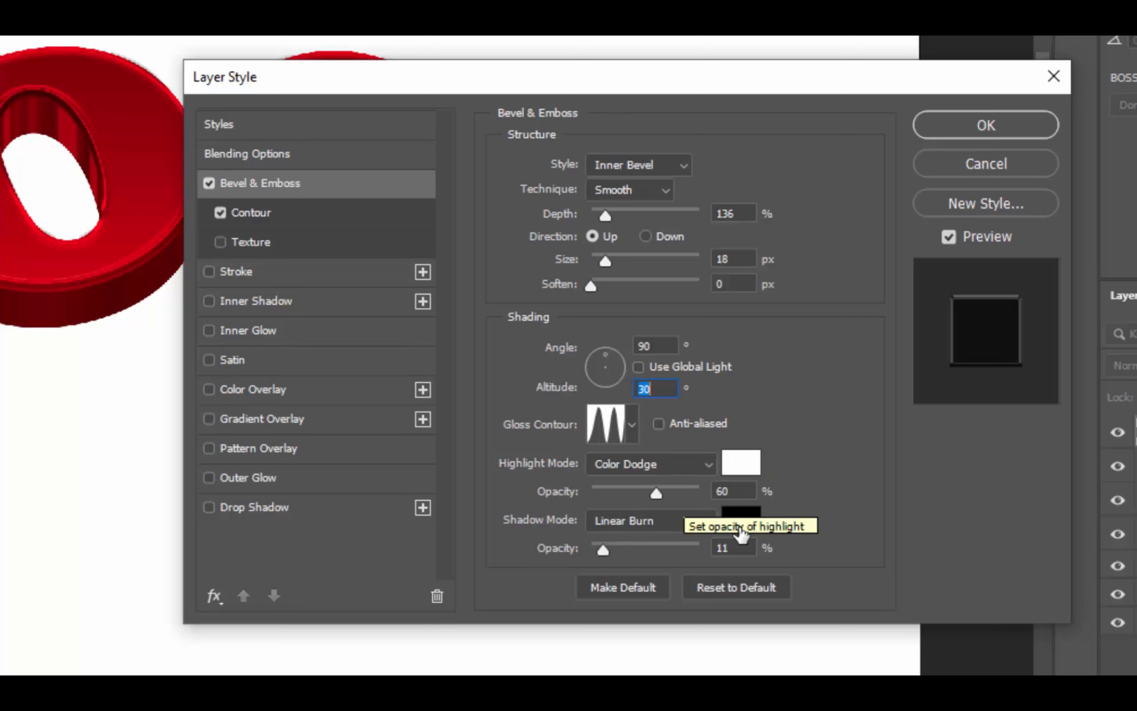
- Set the bevel's highlight opacity to 19% and its shadow opacity to 3%
drag(735, 493, 695, 487)
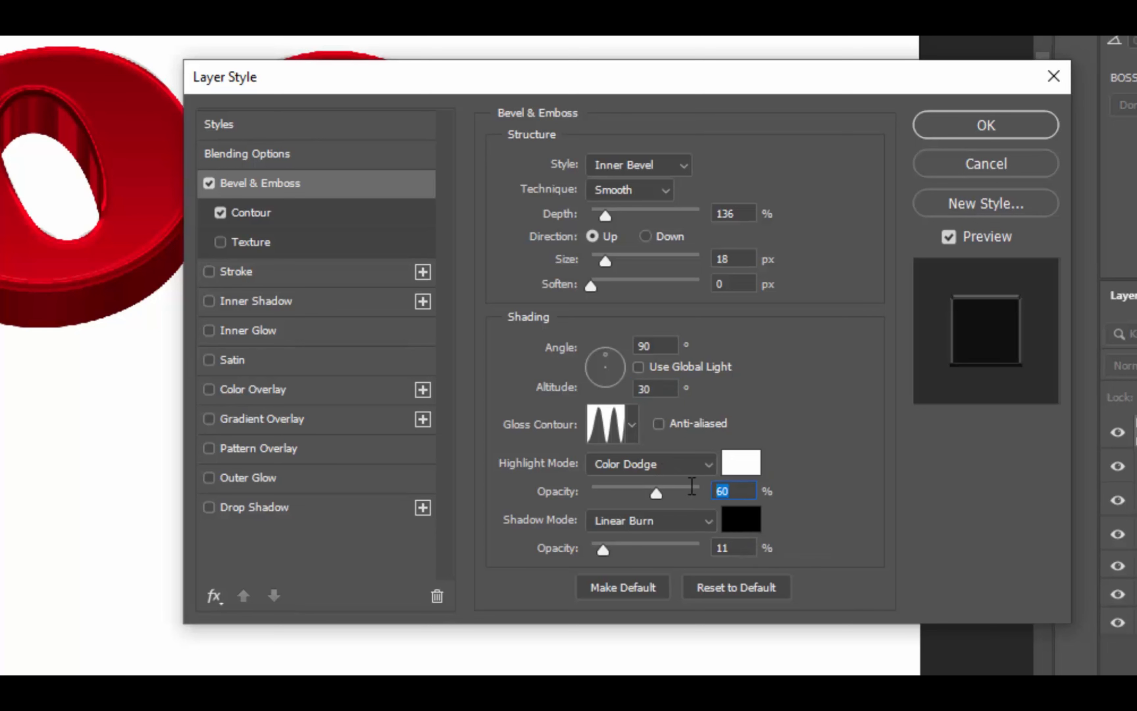
text(19)
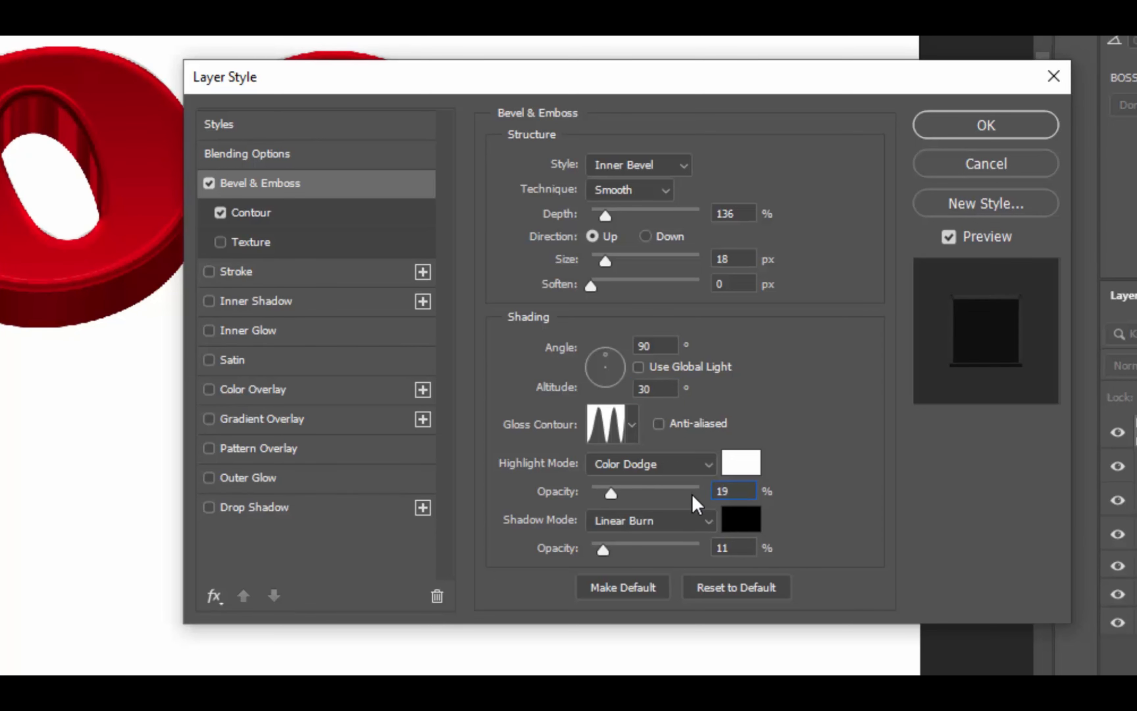
drag(740, 550, 676, 547)
text(3)
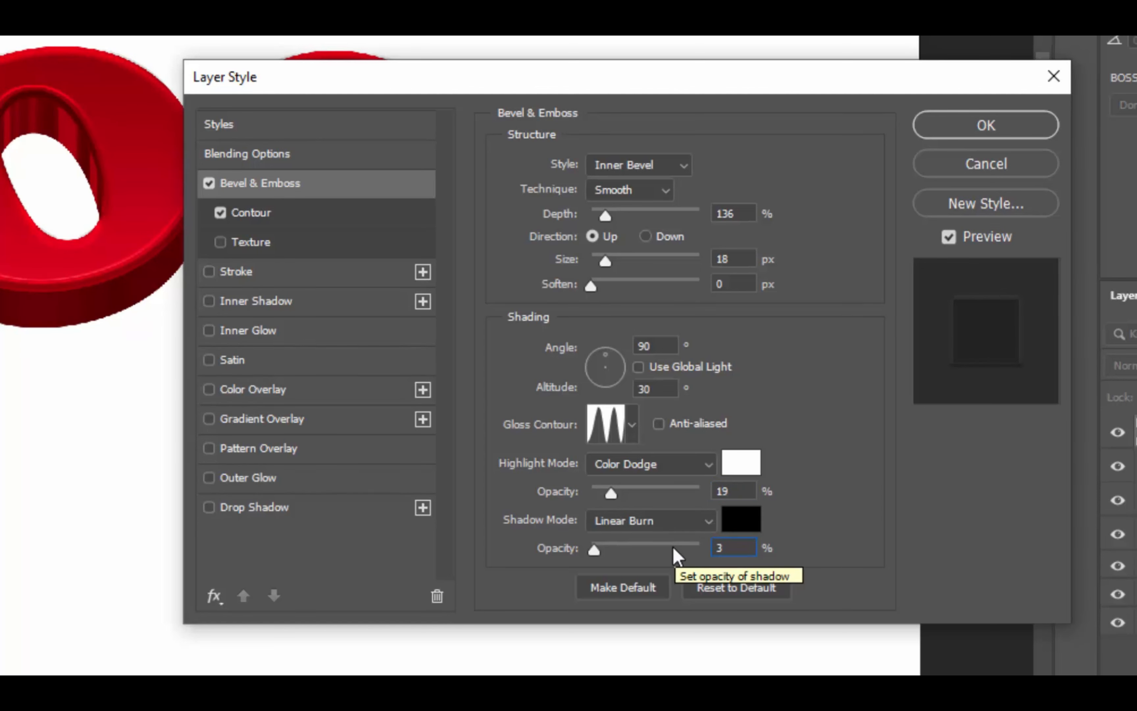
- Apply the bevel style with its contour range at 50%, duplicate BOSS copy 37 and nudge the duplicate up
click(260, 220)
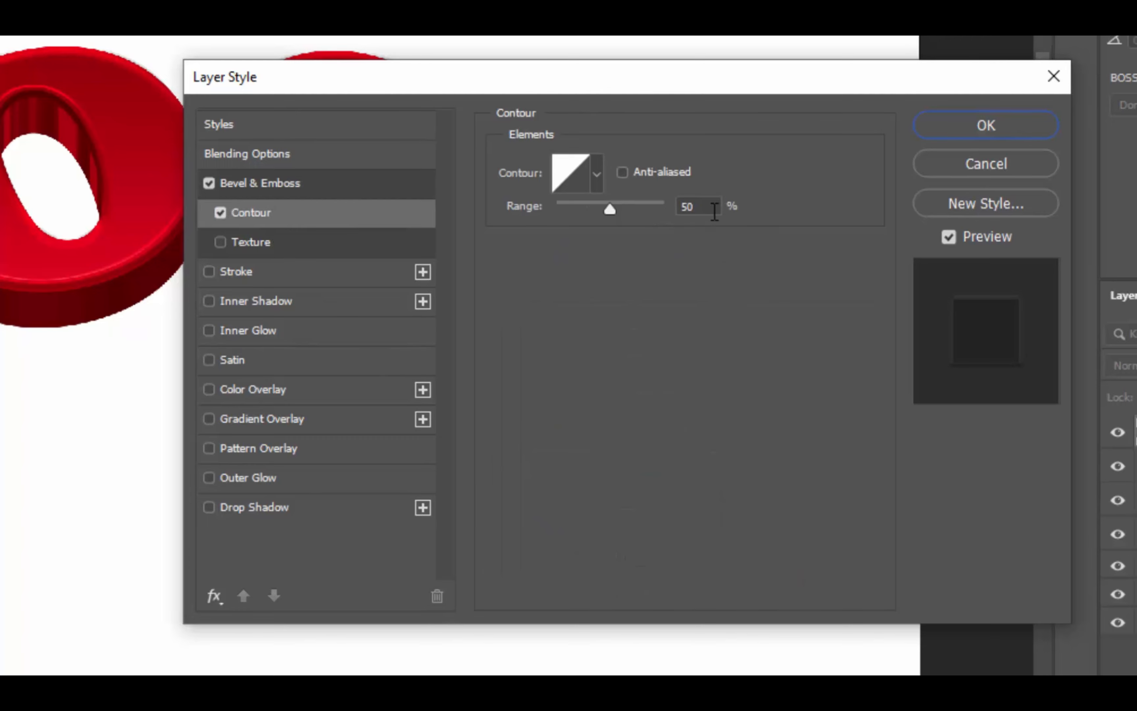
click(1035, 136)
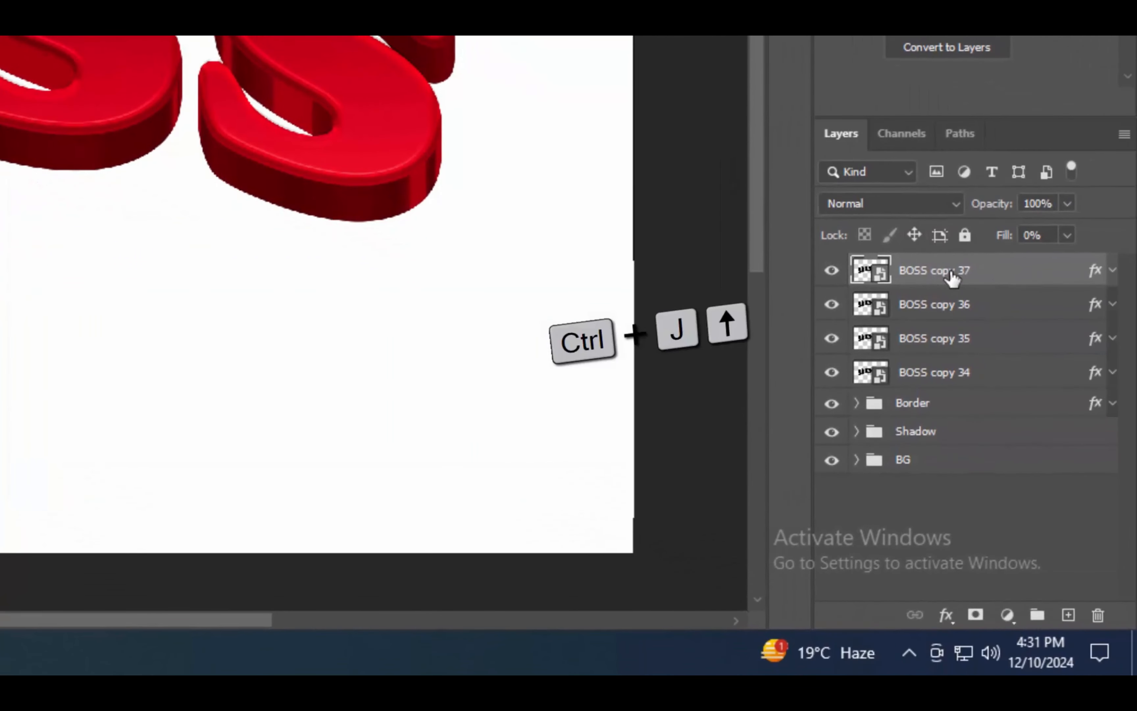
key(ctrl+j)
key(Up)
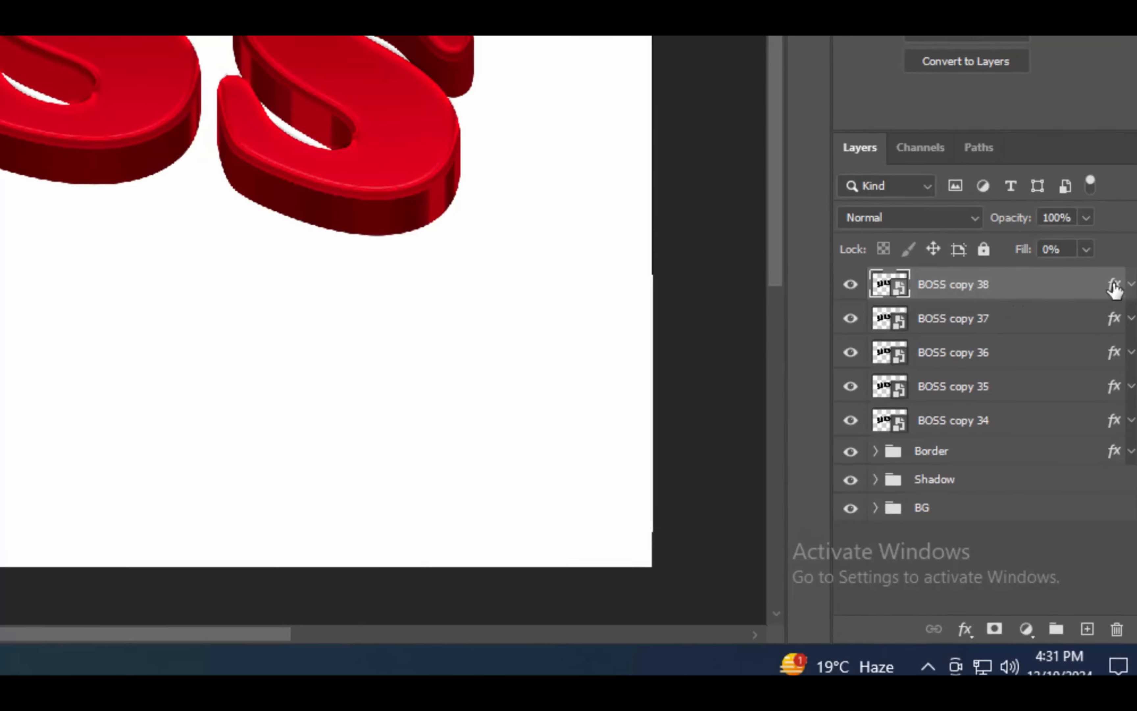
- Change the BOSS copy 38 bevel to Stroke Emboss with direction Down and a size of 107 px
double_click(1094, 272)
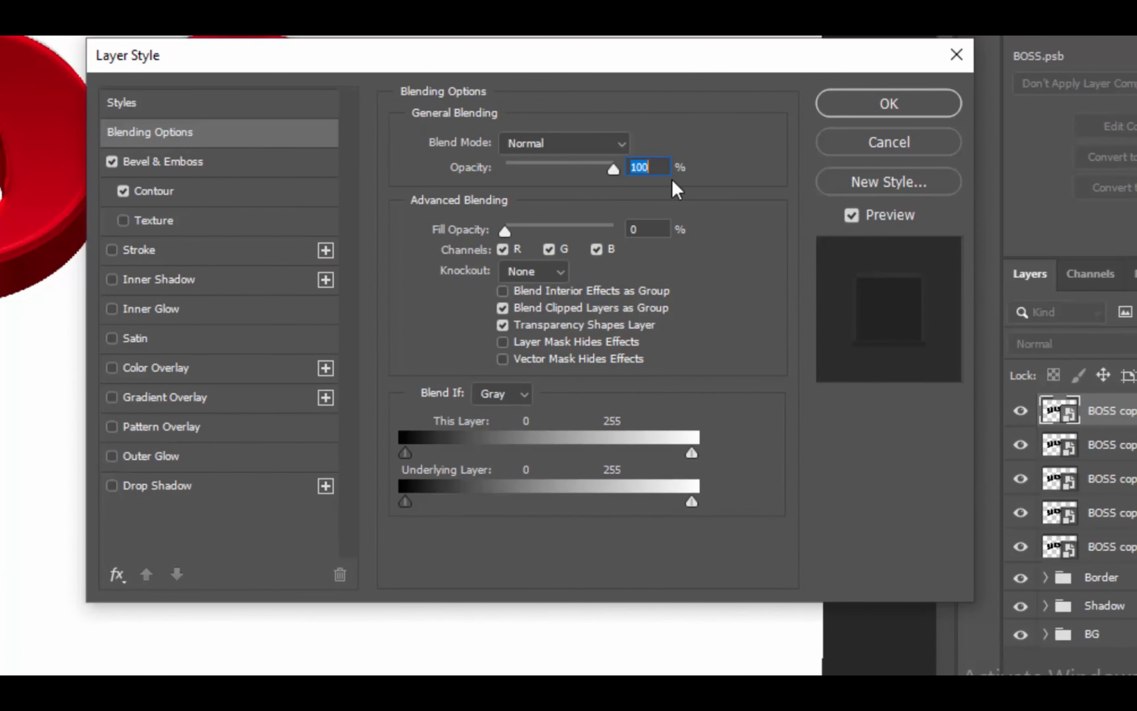
click(660, 229)
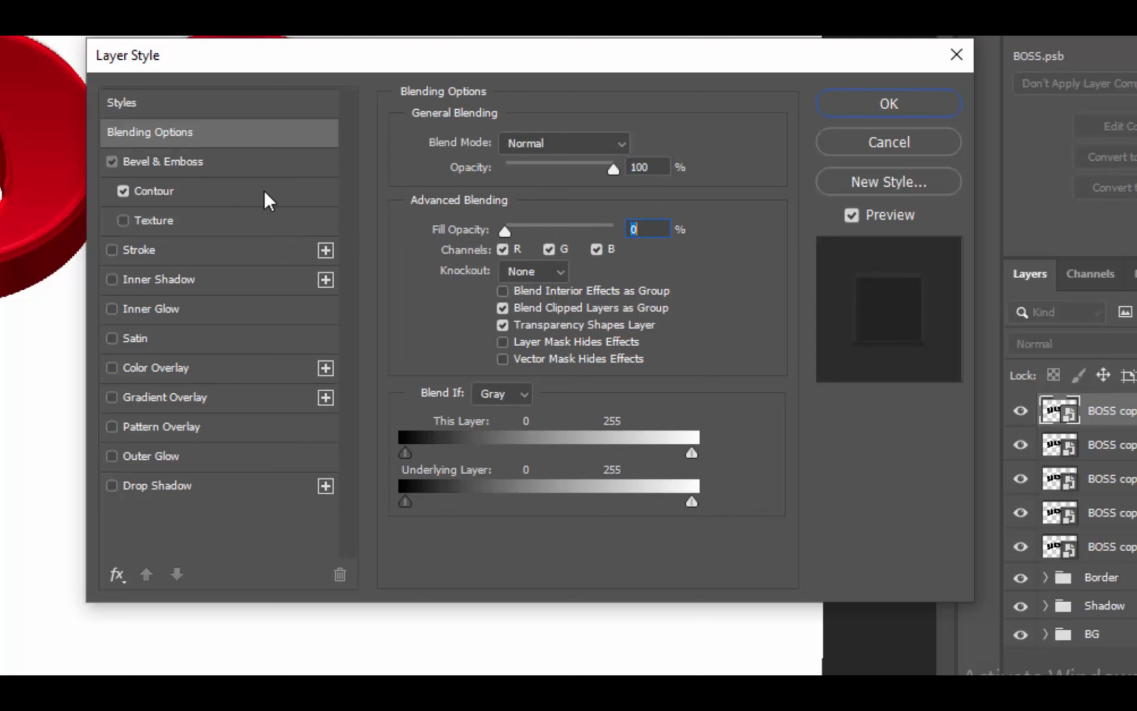
click(212, 161)
click(522, 145)
click(531, 177)
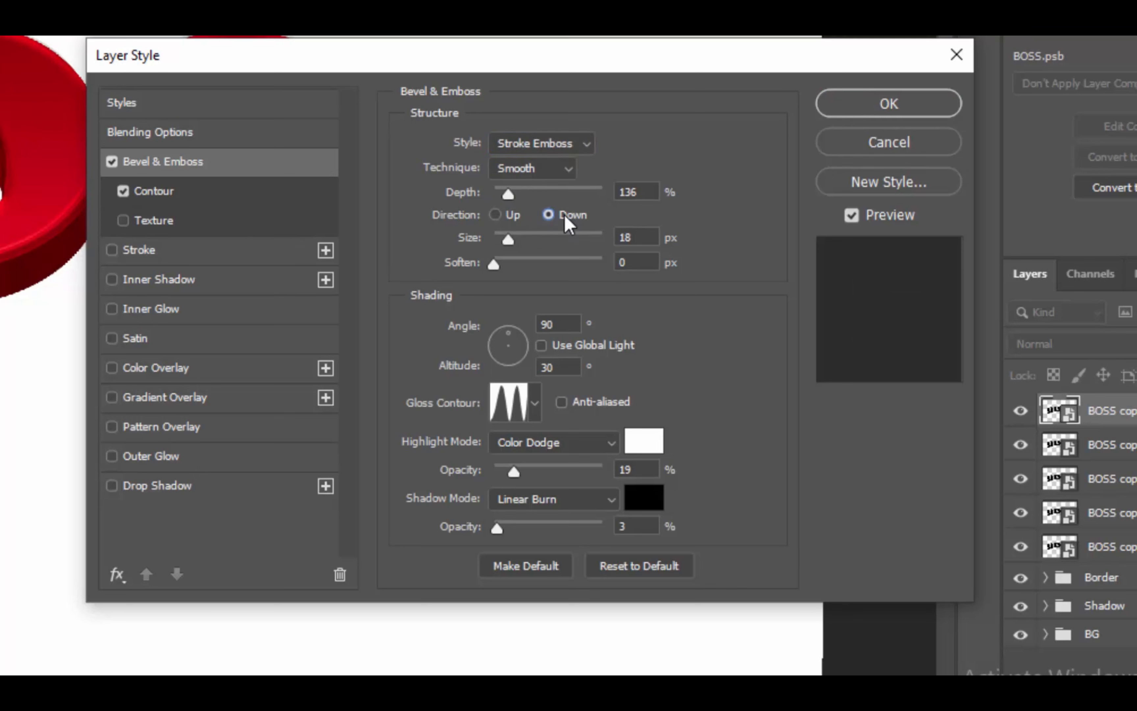
drag(632, 241, 603, 239)
text(107)
- Keep the Ring - Double gloss contour and set the bevel's highlight opacity to 47% and shadow opacity to 6%
click(506, 399)
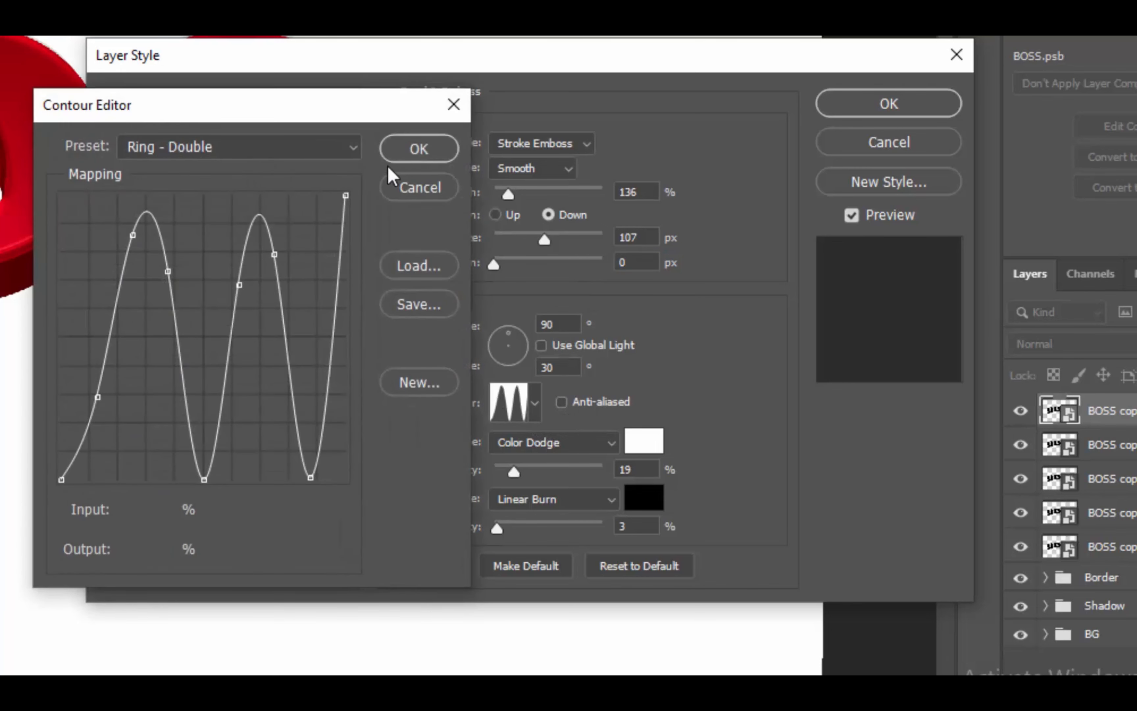
click(415, 152)
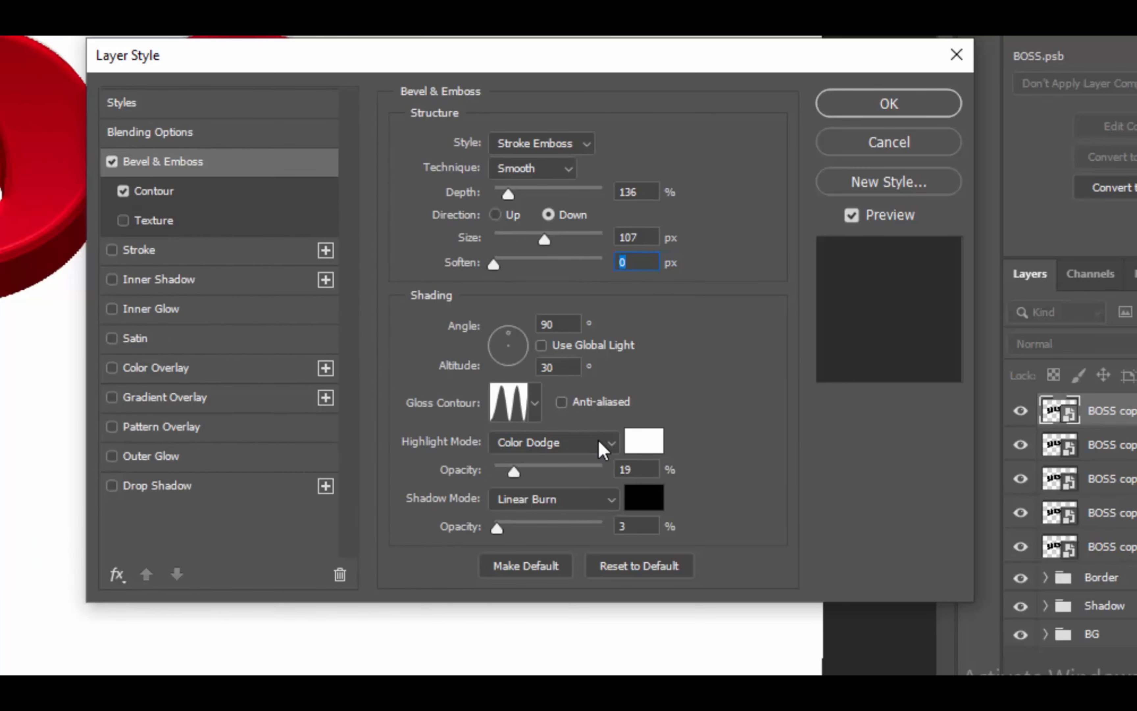
click(628, 469)
text(47)
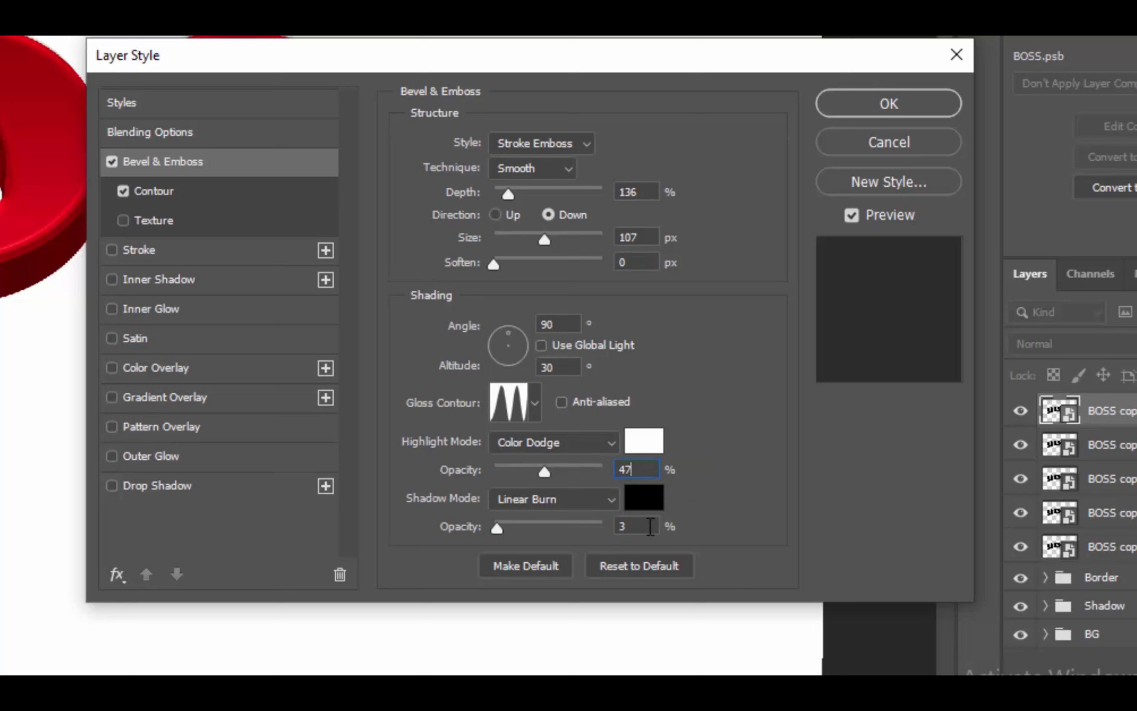
click(641, 526)
text(6)
click(165, 194)
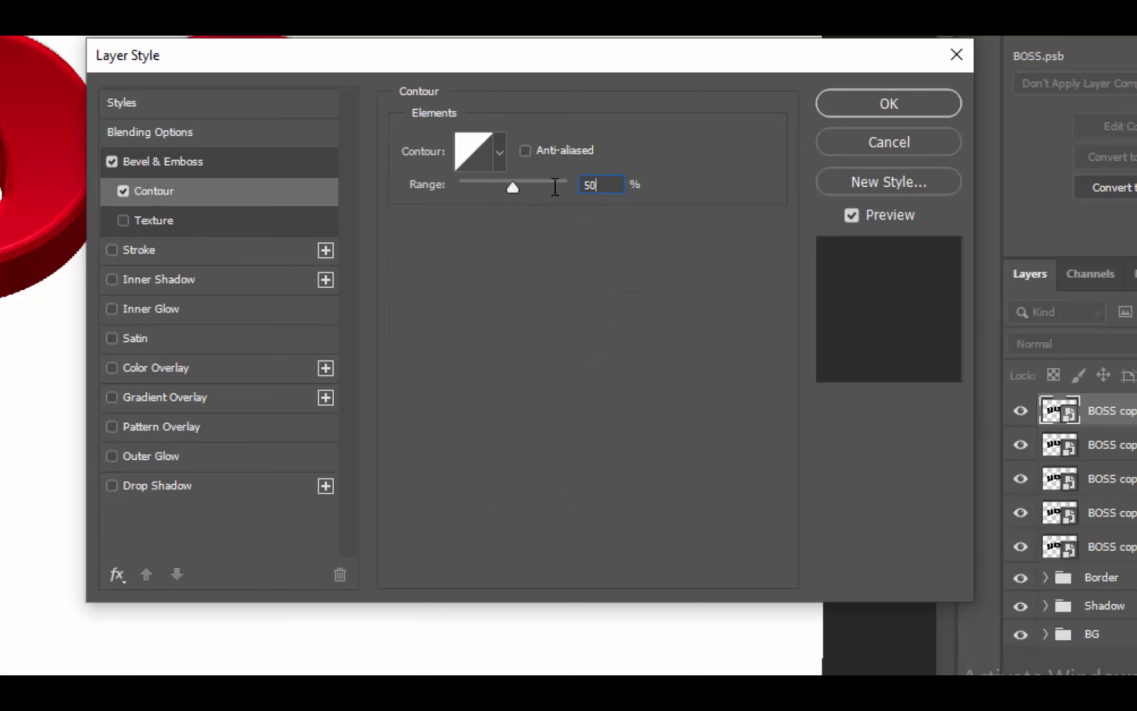
- Add an 8 px inside stroke to BOSS copy 38 in the solid color #c61622
click(178, 253)
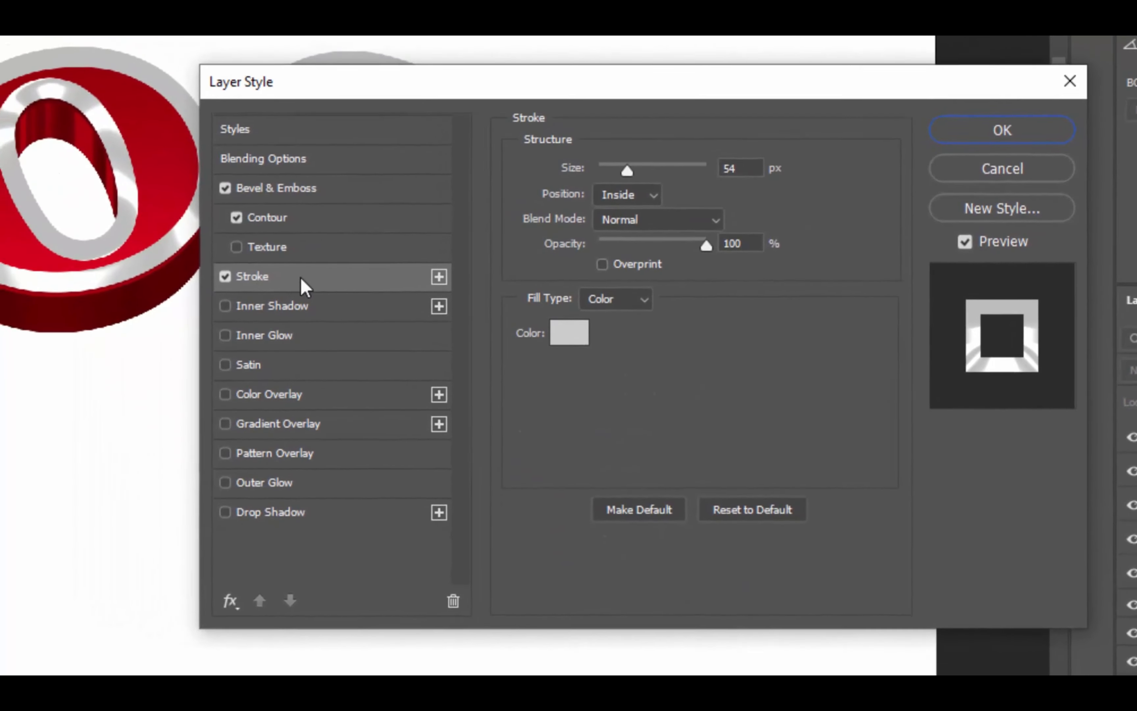
click(802, 179)
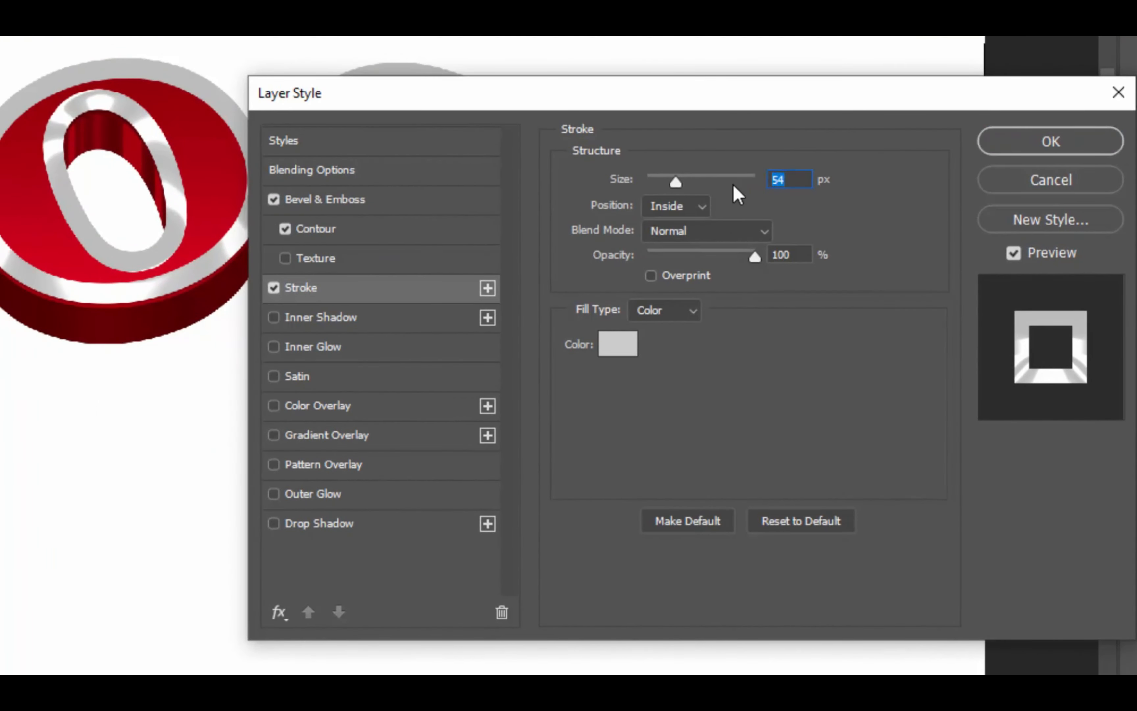
text(8)
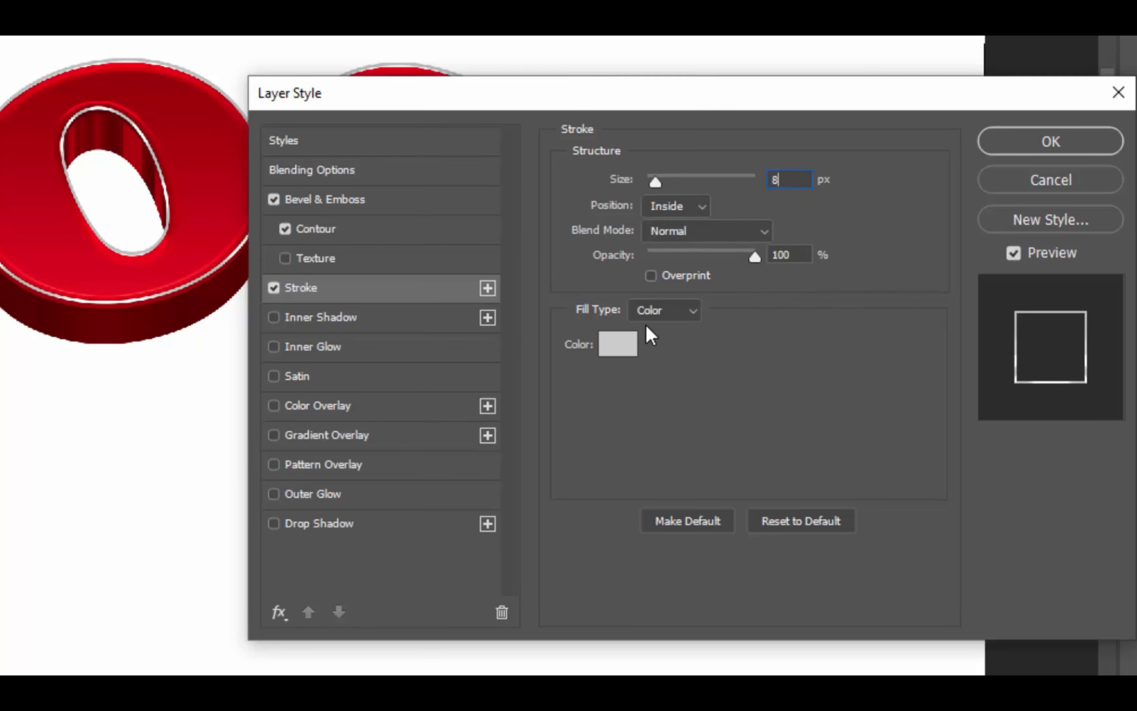
click(623, 347)
text(c)
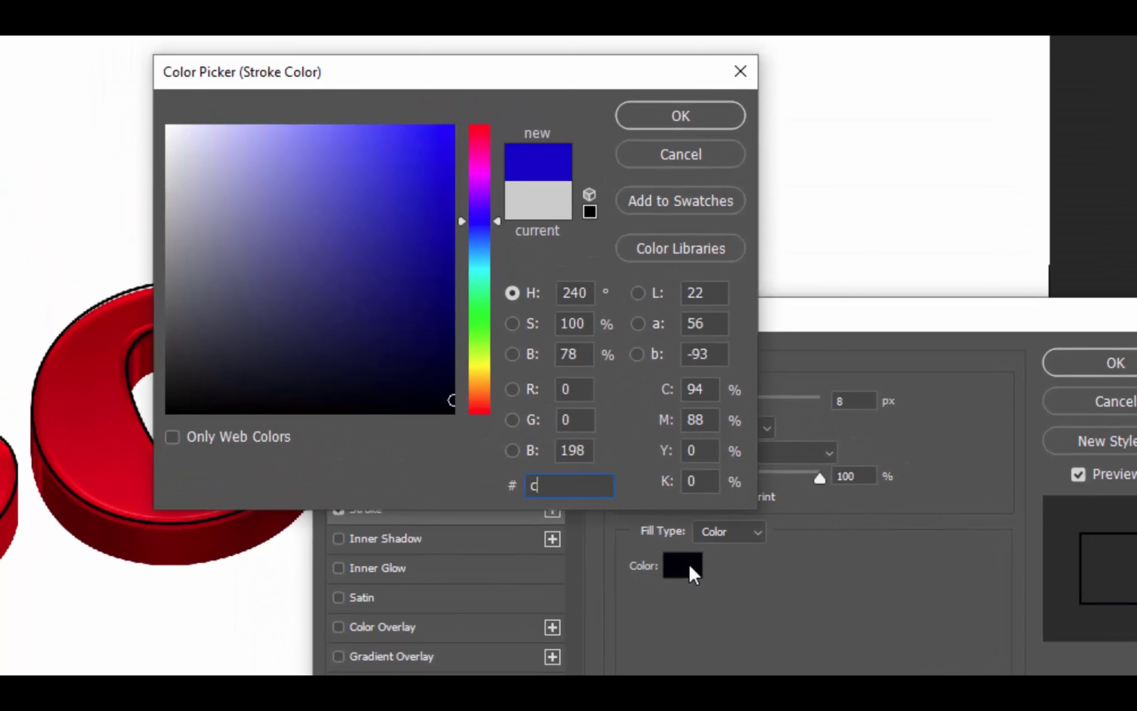
text(61622)
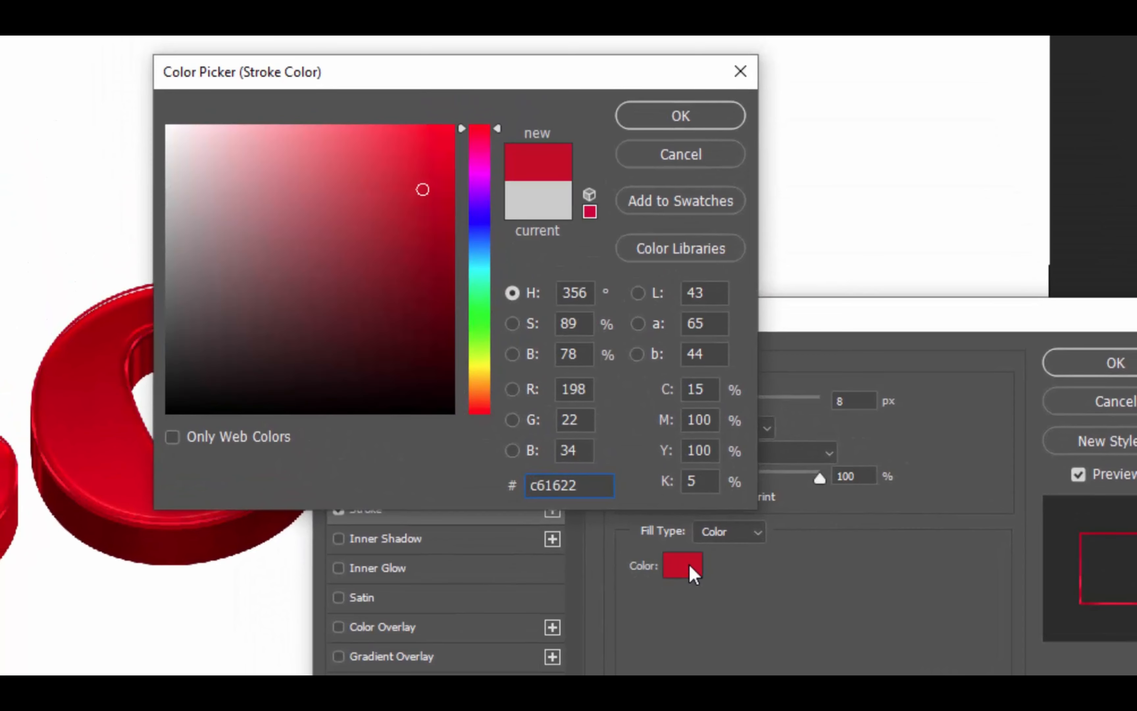
click(680, 115)
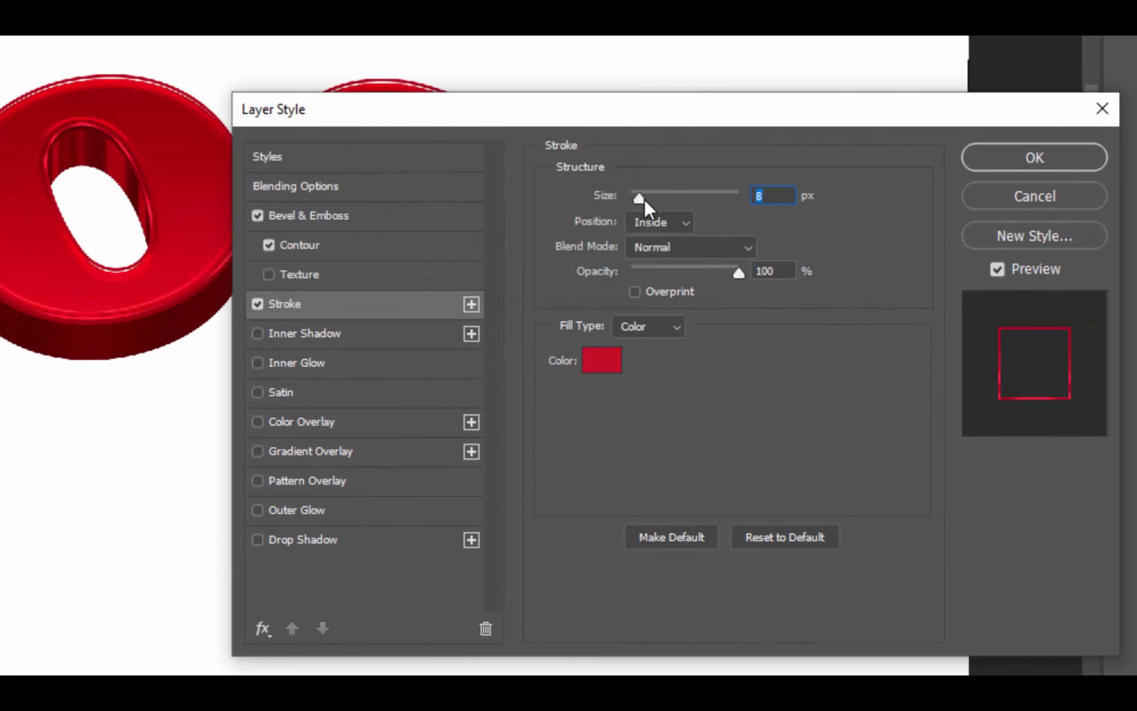
- Set the stroke size to 12 px and apply the layer style
drag(645, 209, 647, 207)
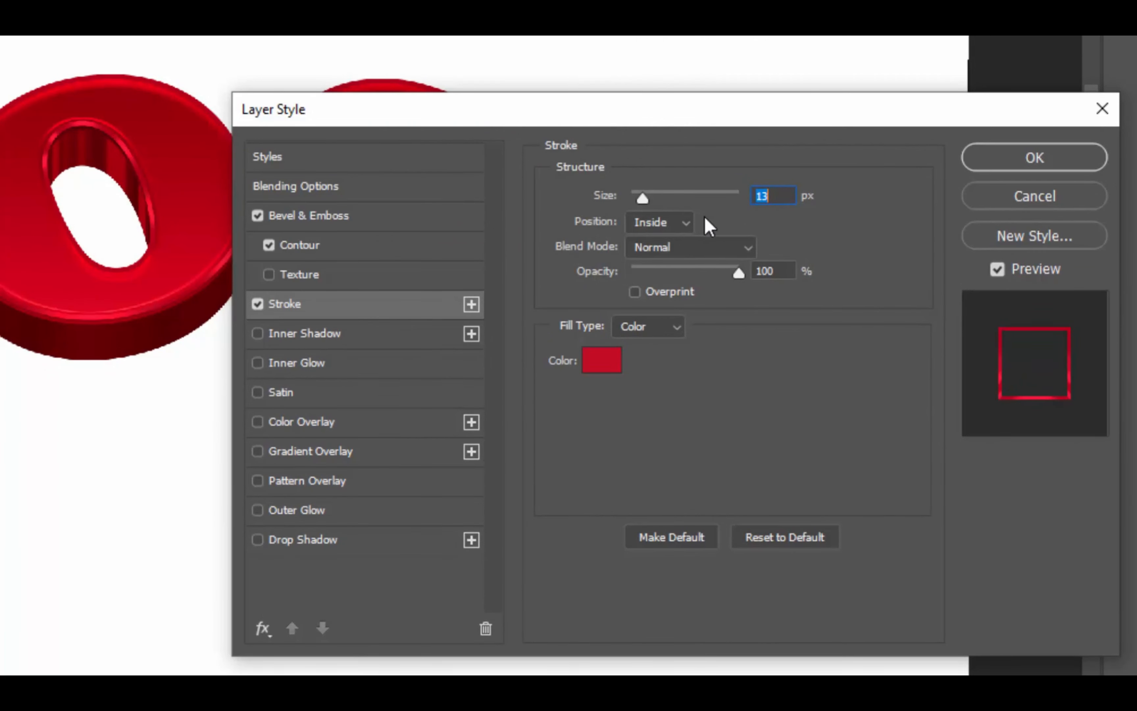
text(12)
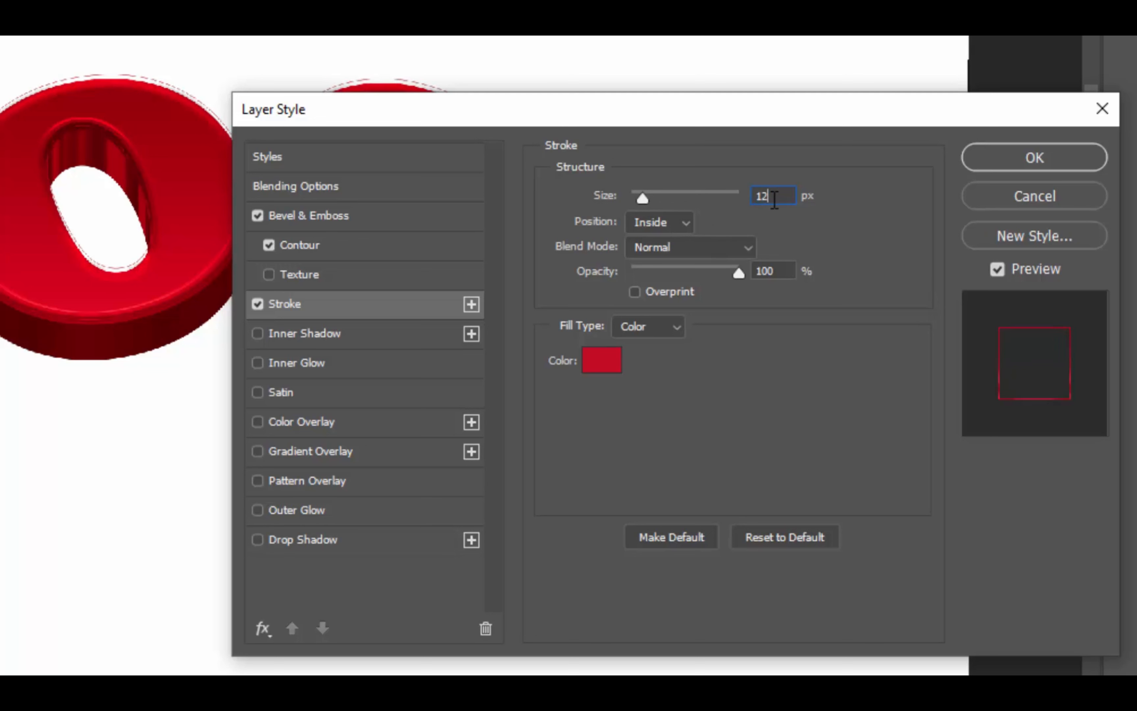
click(1011, 159)
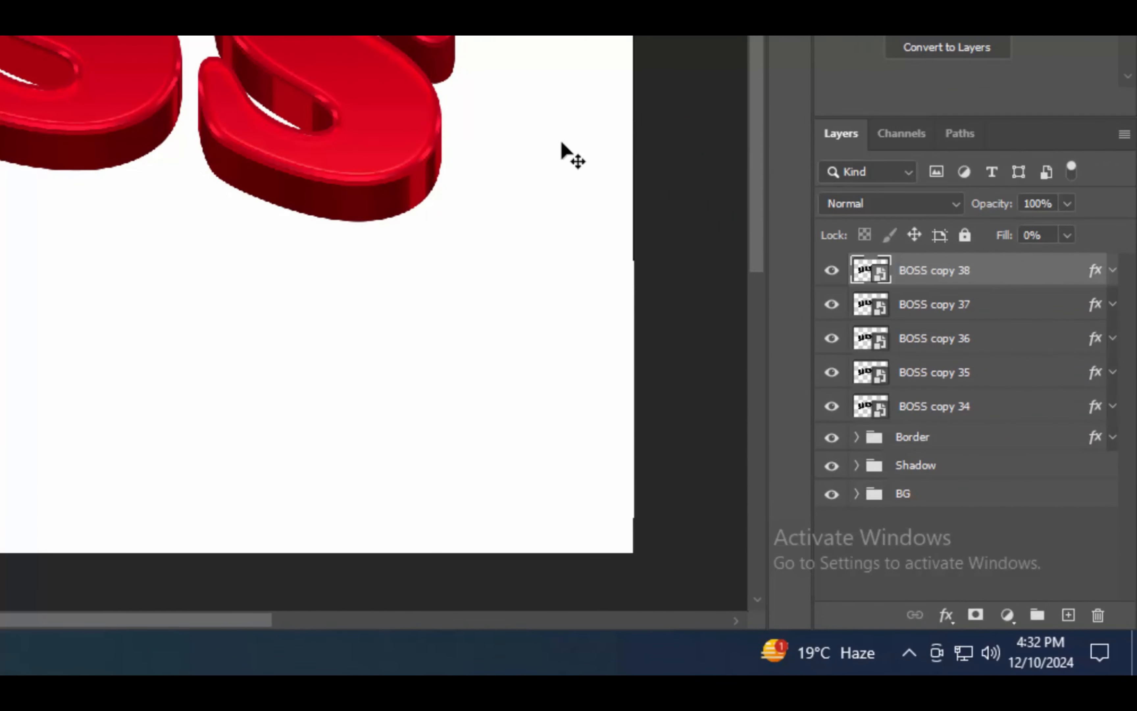
- Group the layers from BOSS copy 34 to BOSS copy 38 and expand the group
shift+click(986, 413)
key(ctrl+g)
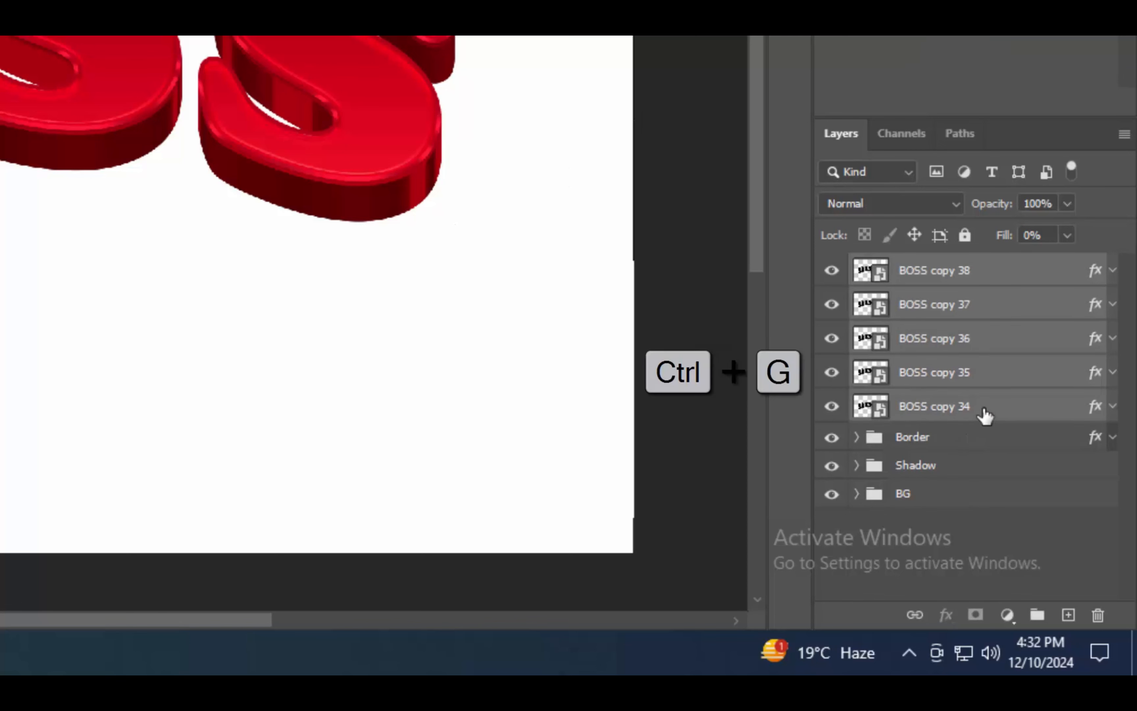
click(856, 266)
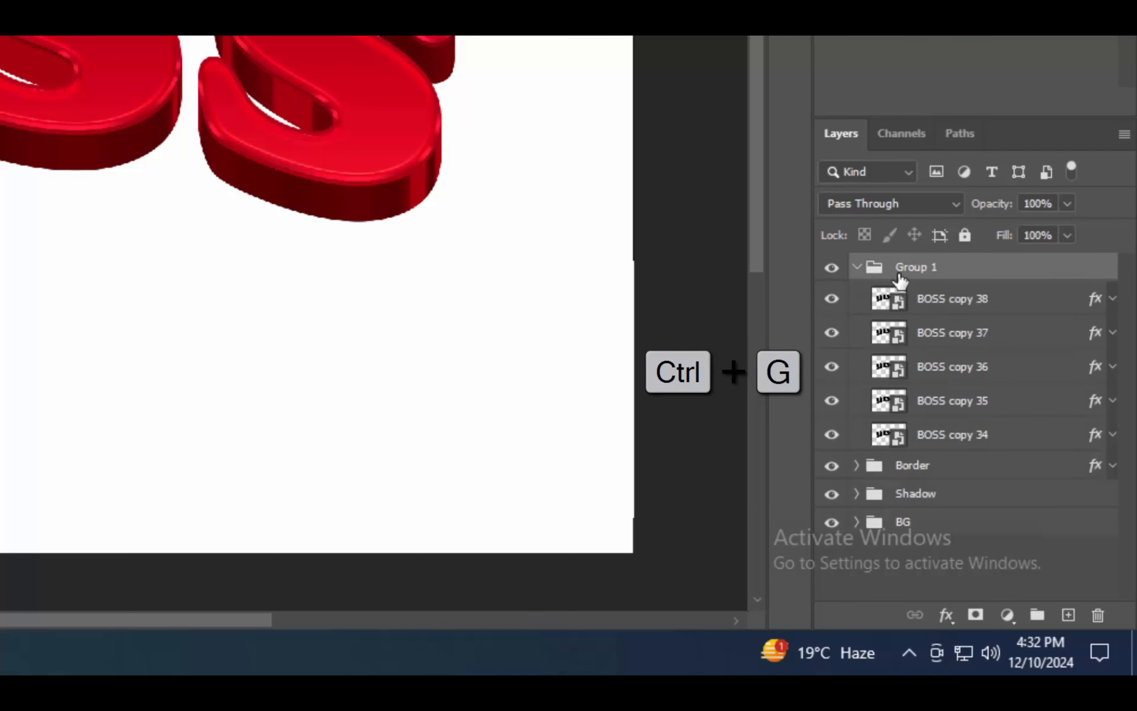
- Duplicate BOSS copy 38 and move the duplicate out of the group to the top of the layer stack
click(980, 310)
key(ctrl+j)
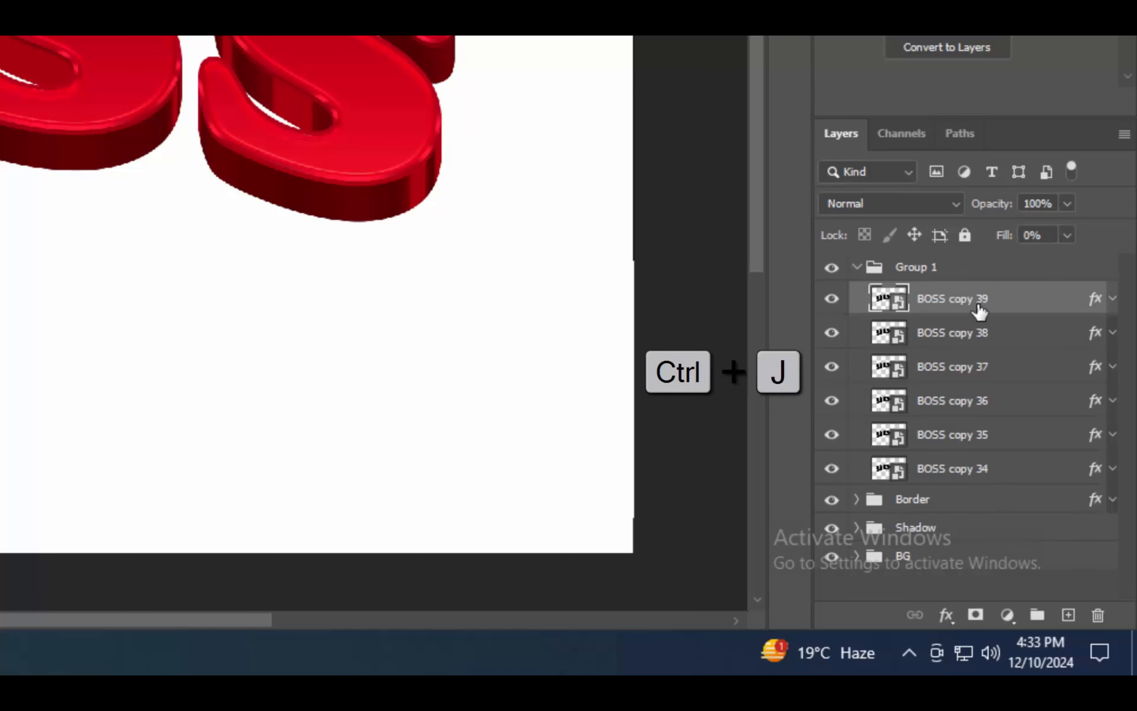
drag(963, 308, 941, 261)
- Rename the new group as TOP and collapse it
double_click(924, 304)
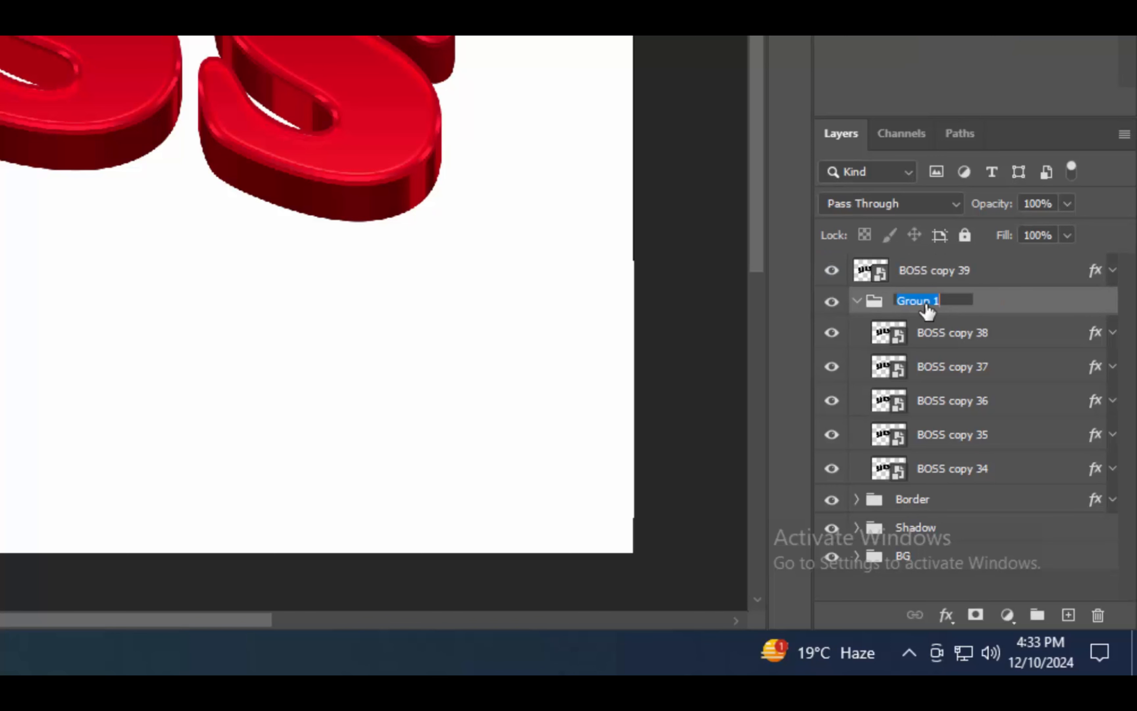
text(TOP)
key(Return)
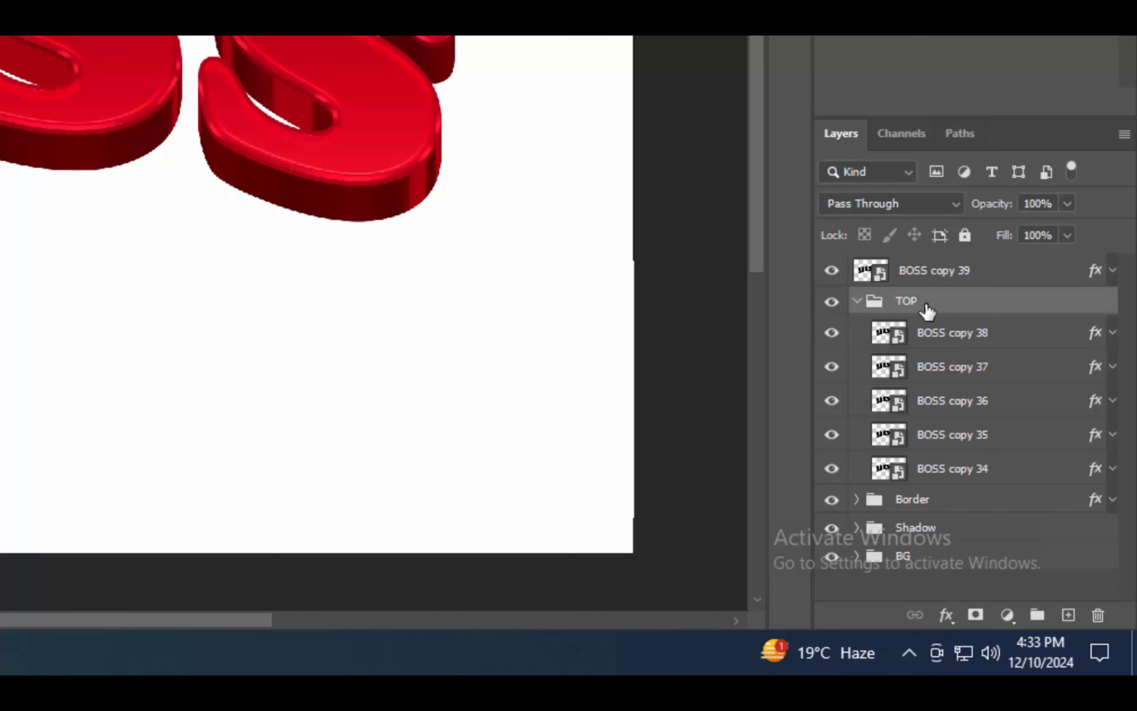
click(856, 302)
- Clear the layer style of BOSS copy 39 and set its fill to 0%
click(977, 278)
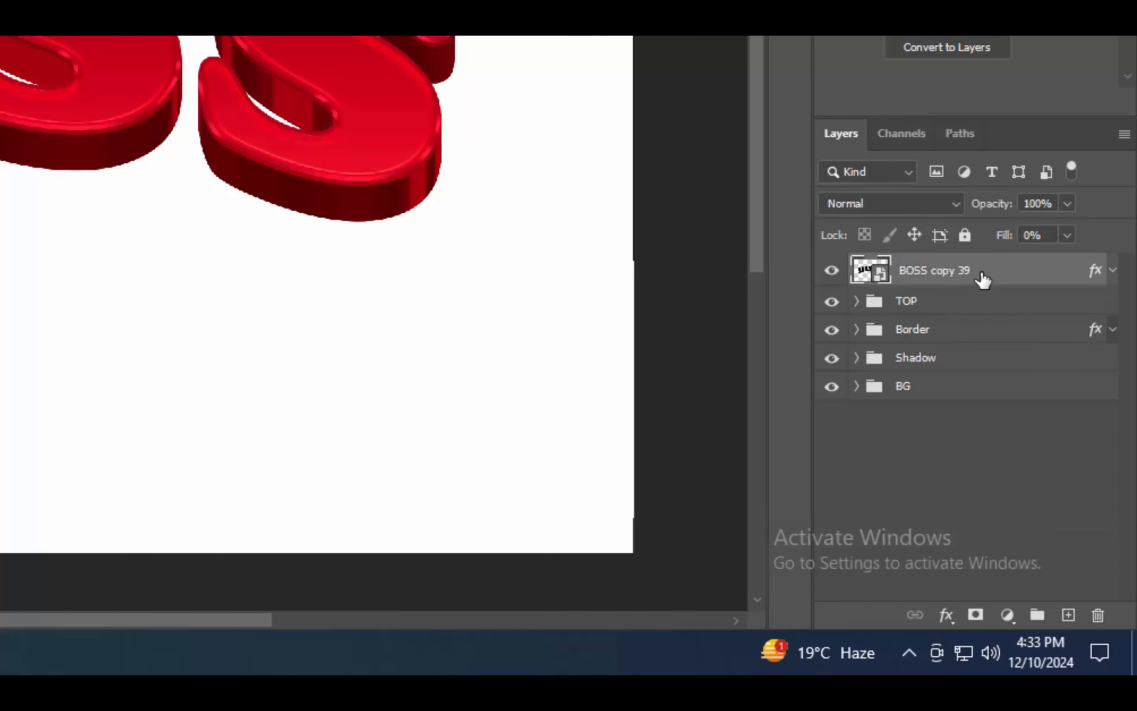
right_click(982, 279)
click(852, 284)
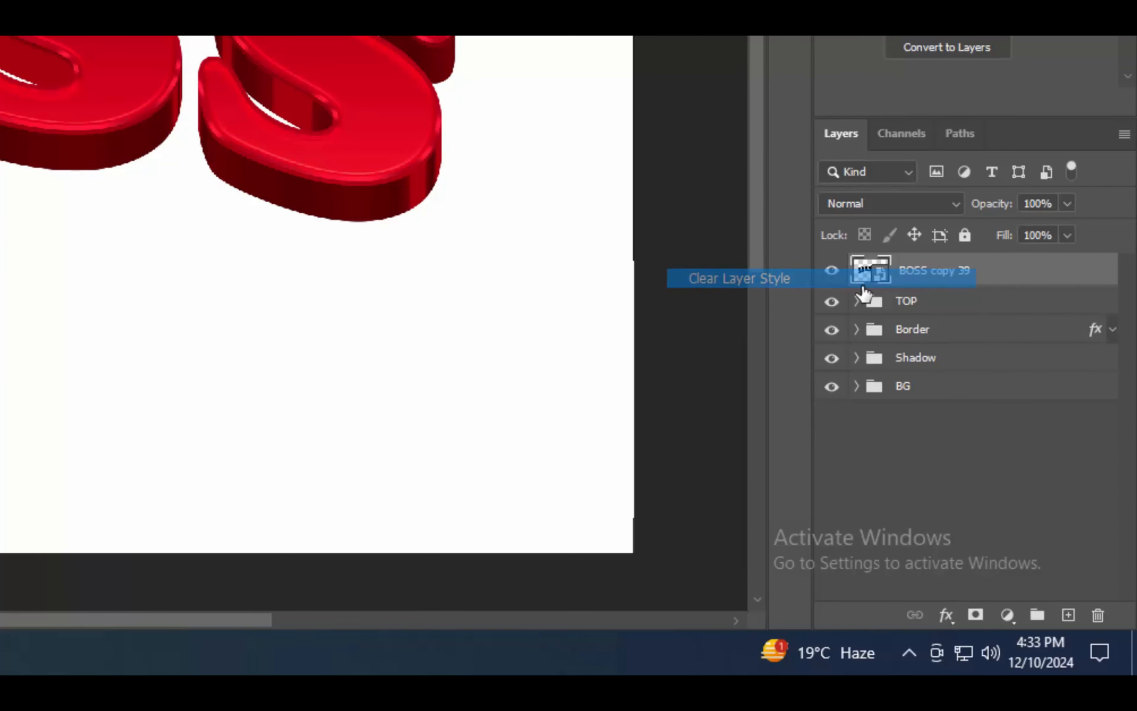
click(1067, 235)
drag(1069, 262, 934, 272)
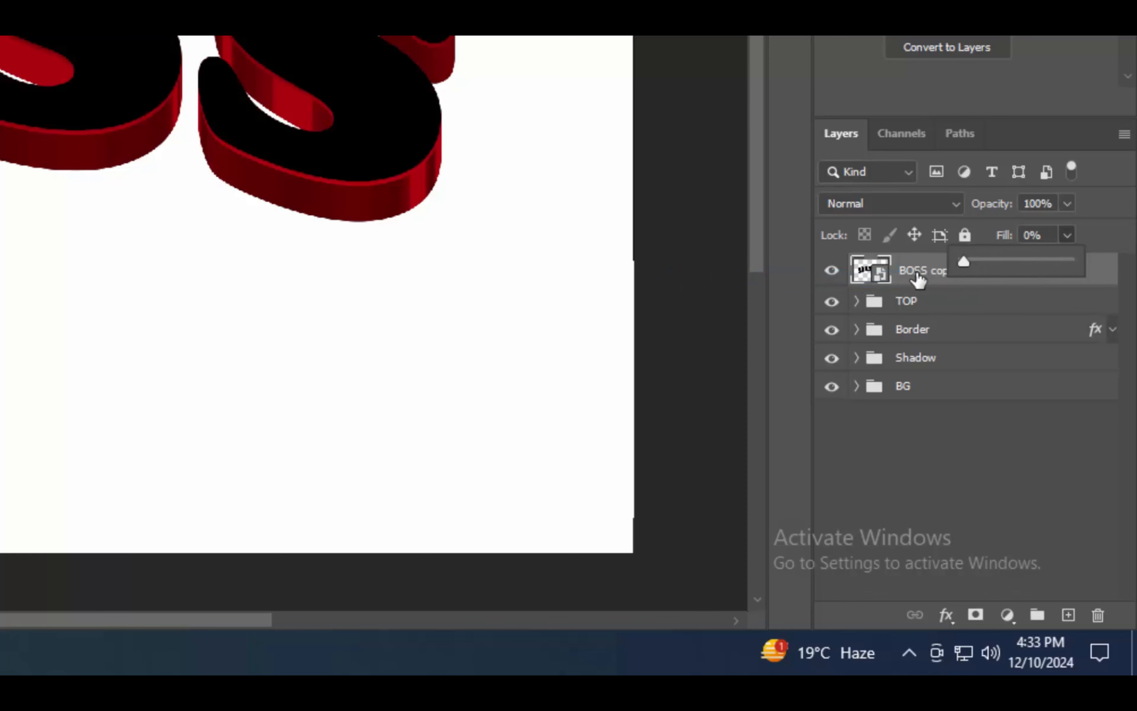
- Rename BOSS copy 39 as "Change your text from here" and hide the layer
double_click(921, 272)
text(Change your text from)
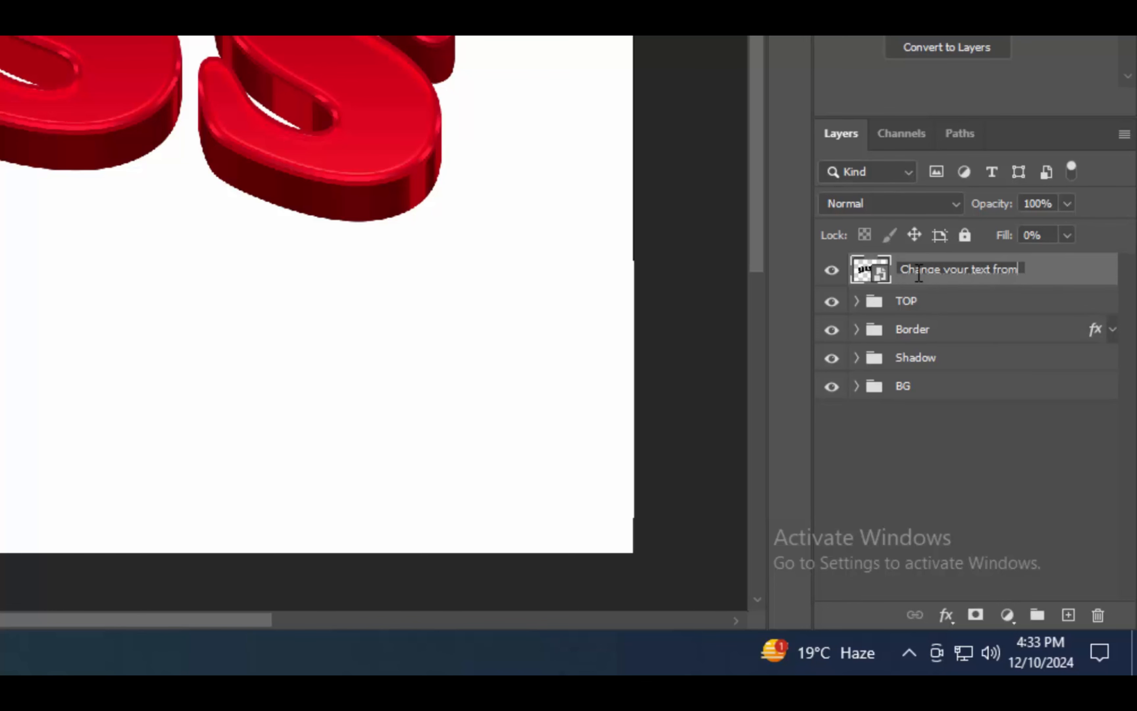
text( here)
key(Return)
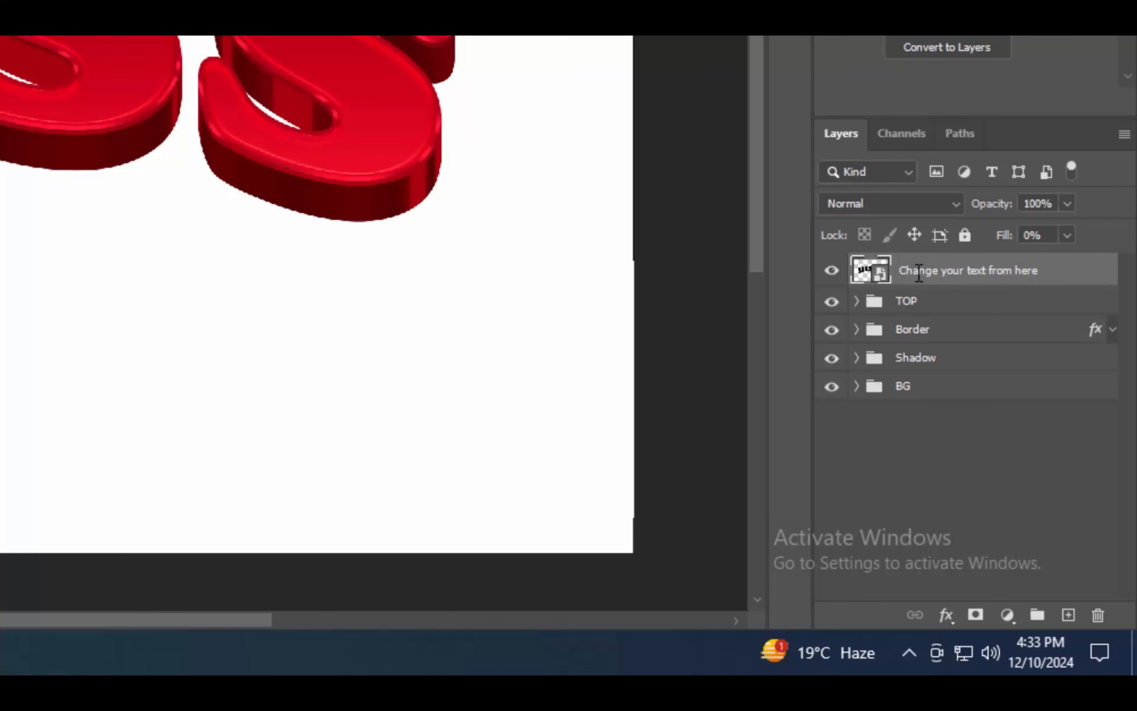
click(832, 274)
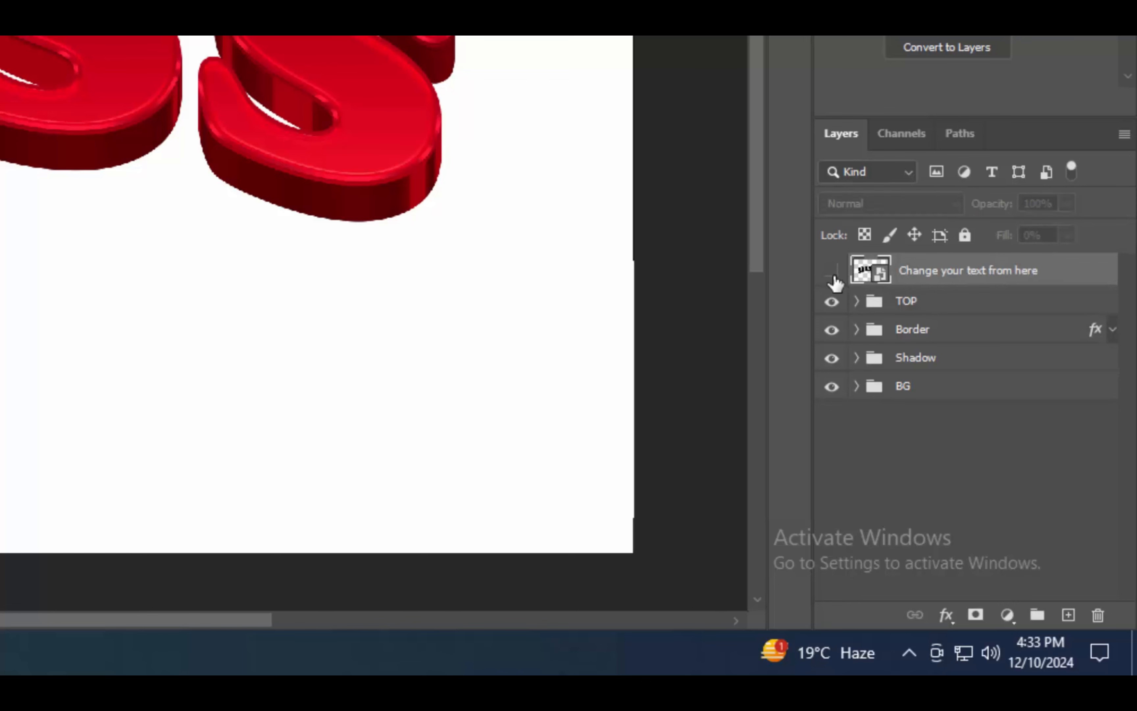
click(832, 272)
- Add a Gradient fill layer above Layer 0 in the BG group using the Pink_09 preset from the Pinks set
click(855, 386)
click(889, 419)
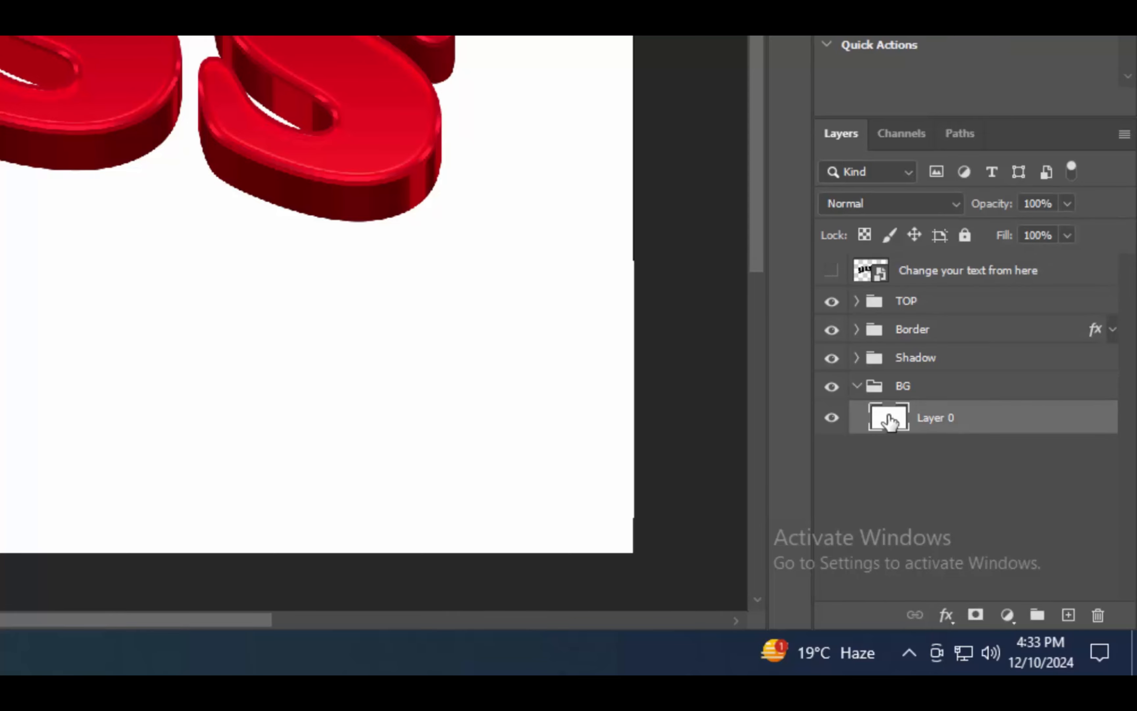
click(1006, 615)
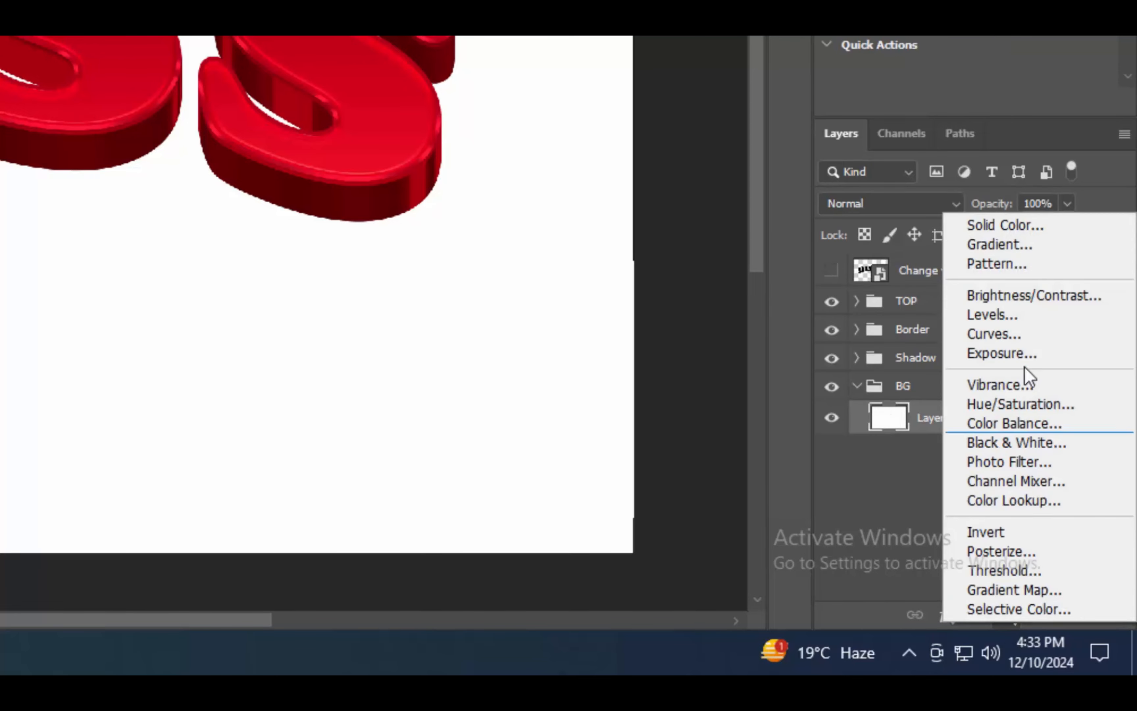
click(1001, 245)
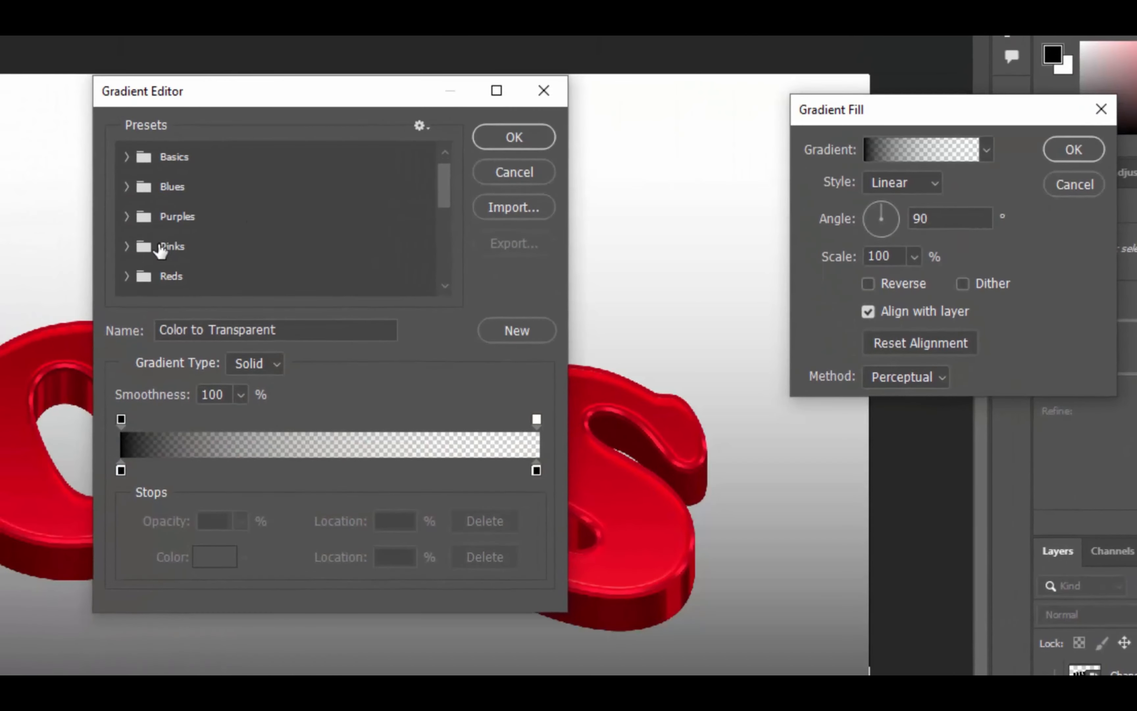
scroll(43, 90, down, 2)
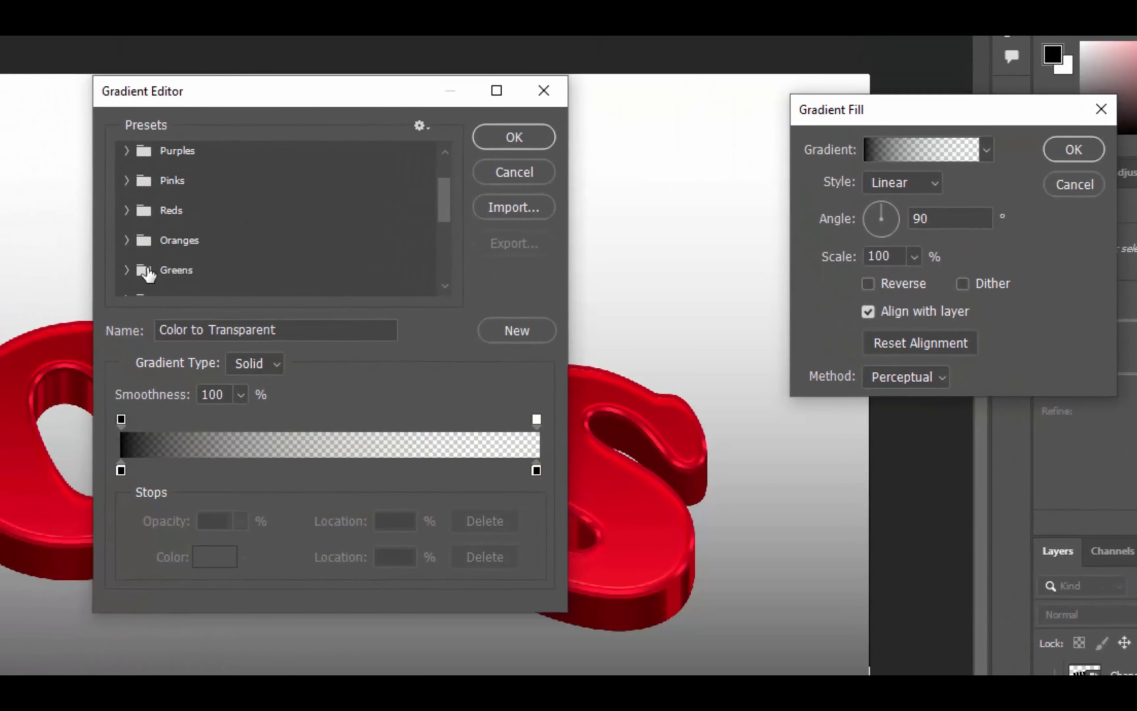
click(127, 181)
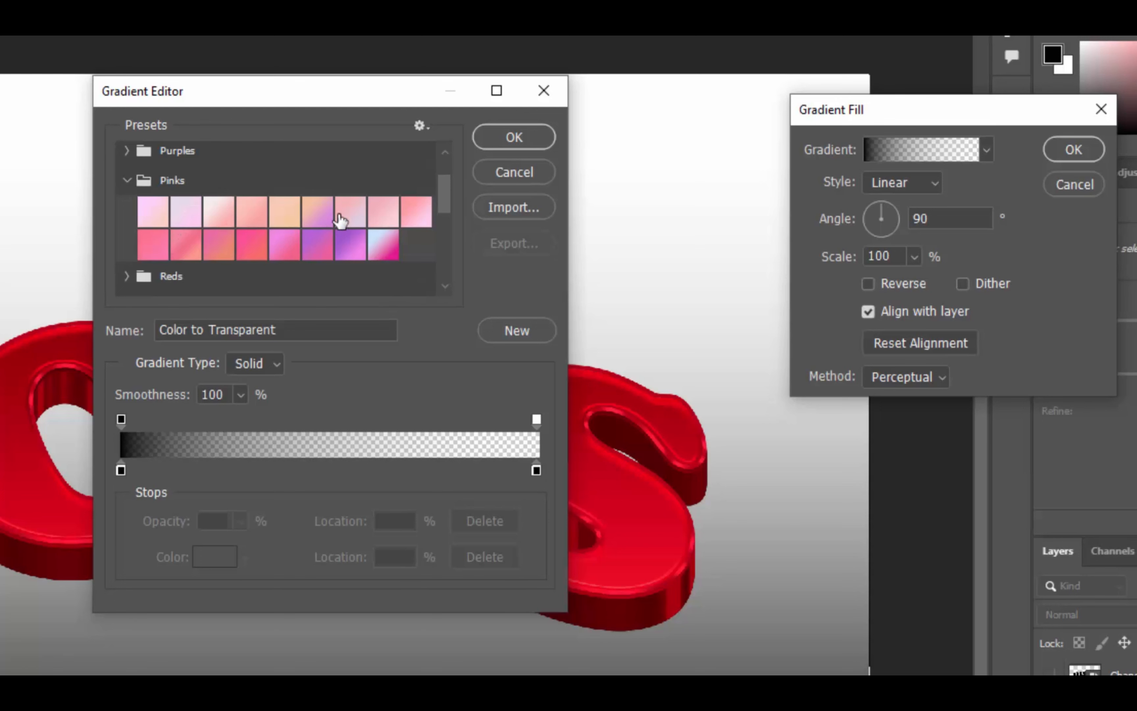
click(415, 211)
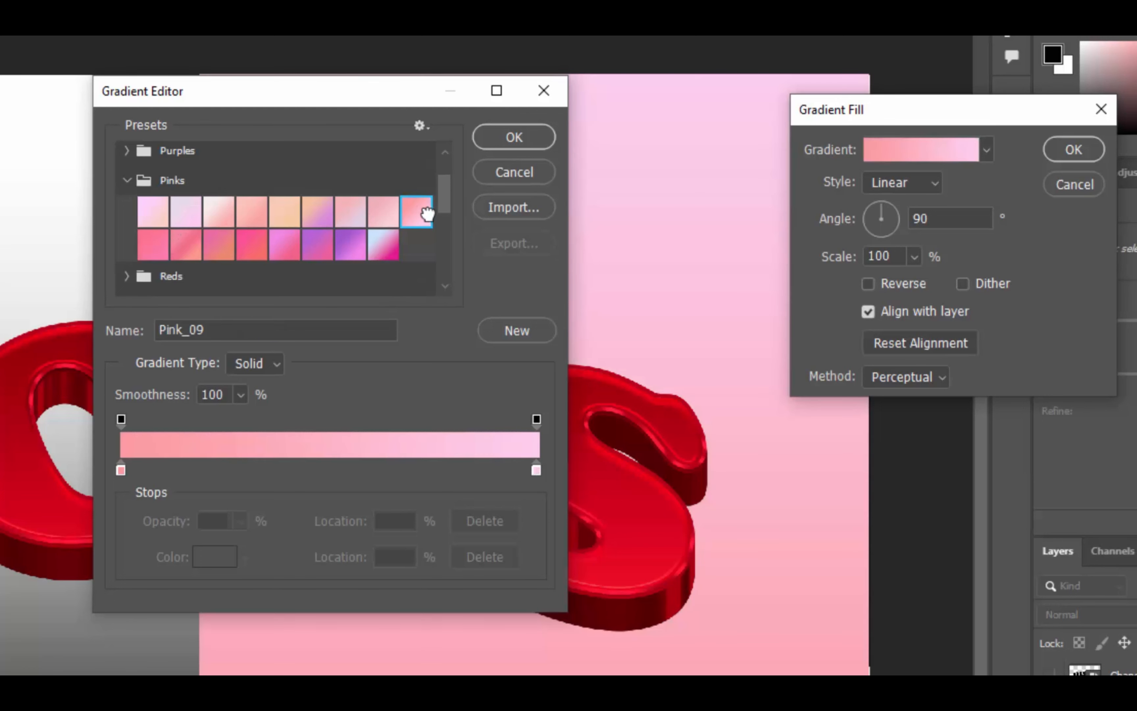
click(507, 152)
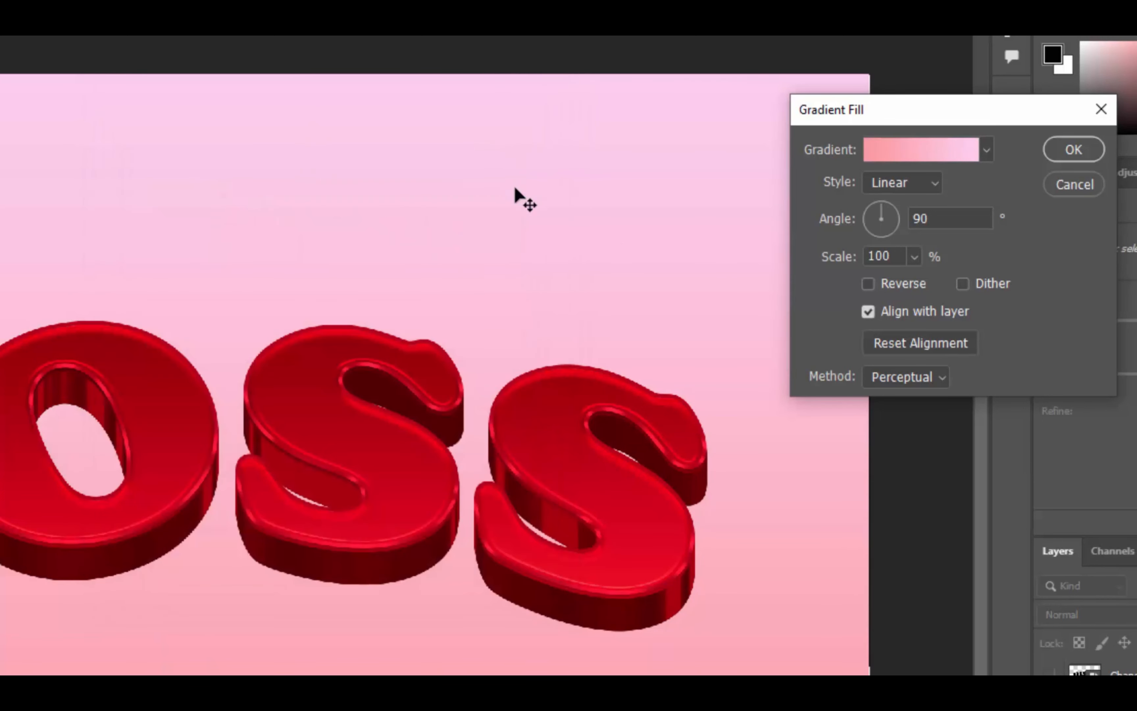
- Set the gradient fill to Radial style, reversed, with a scale of 177%, and collapse the BG group
click(921, 183)
click(879, 203)
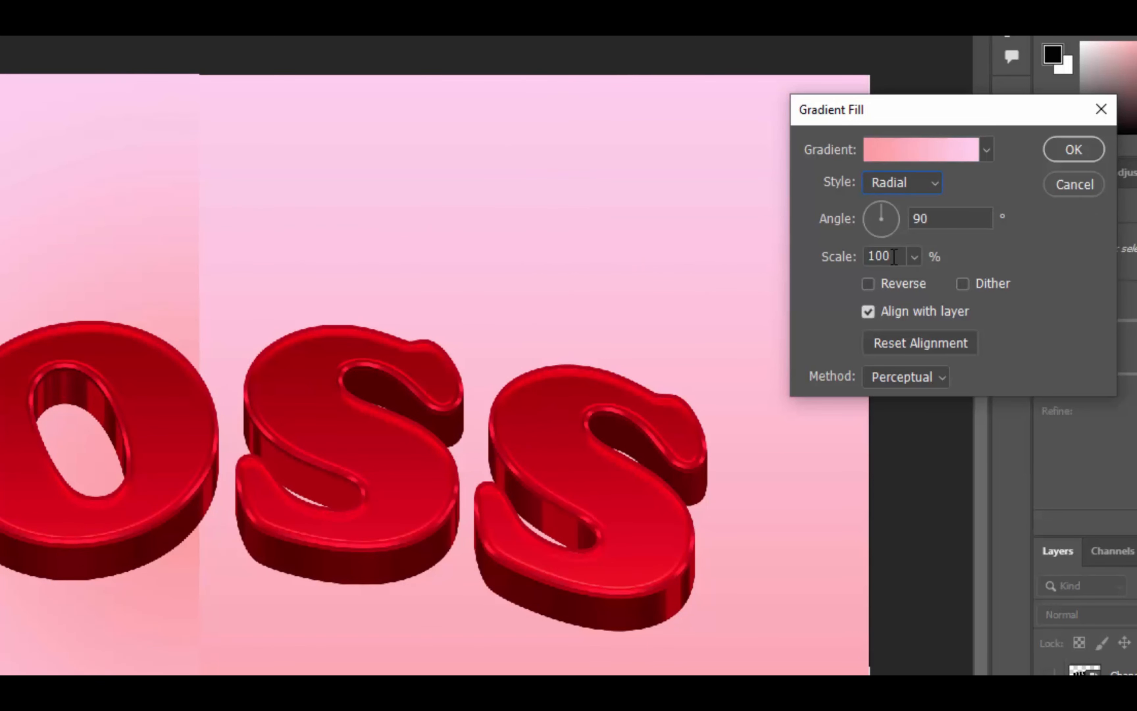
text(141)
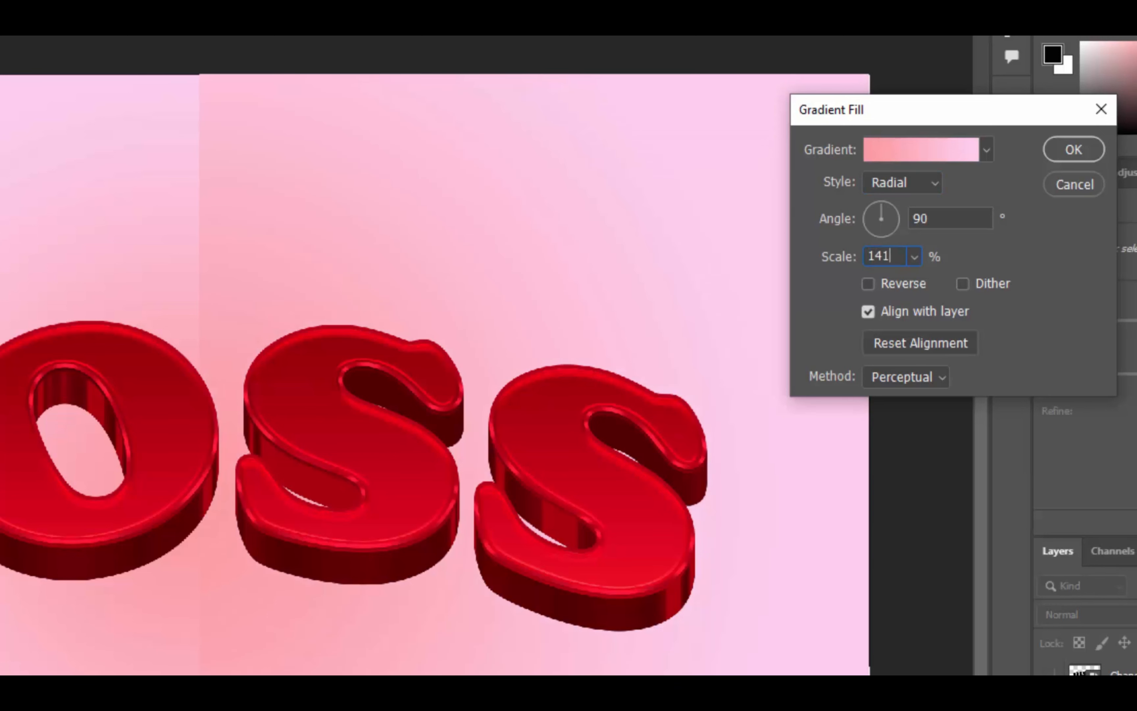
click(869, 284)
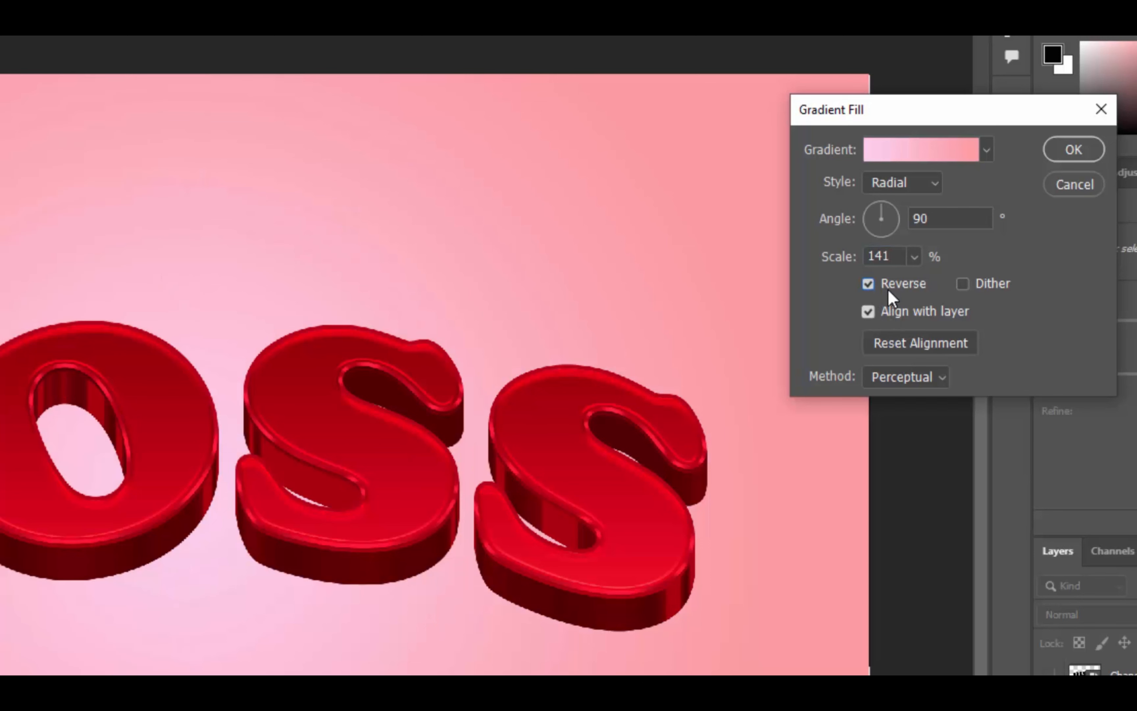
click(915, 256)
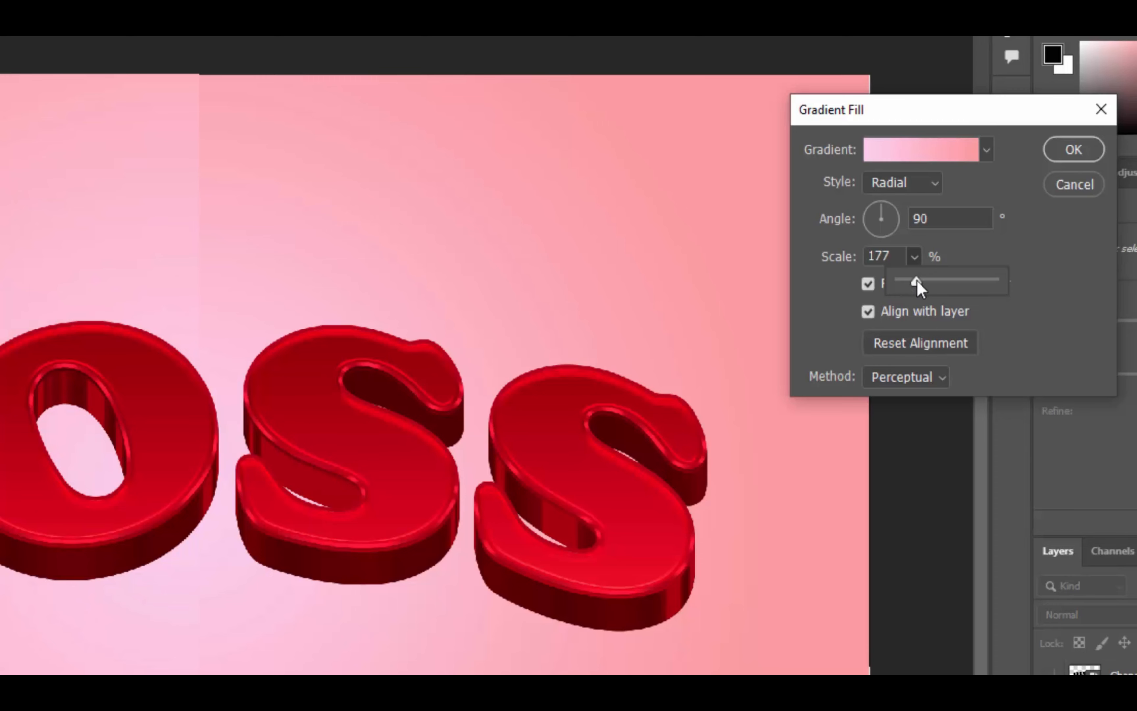
click(1068, 152)
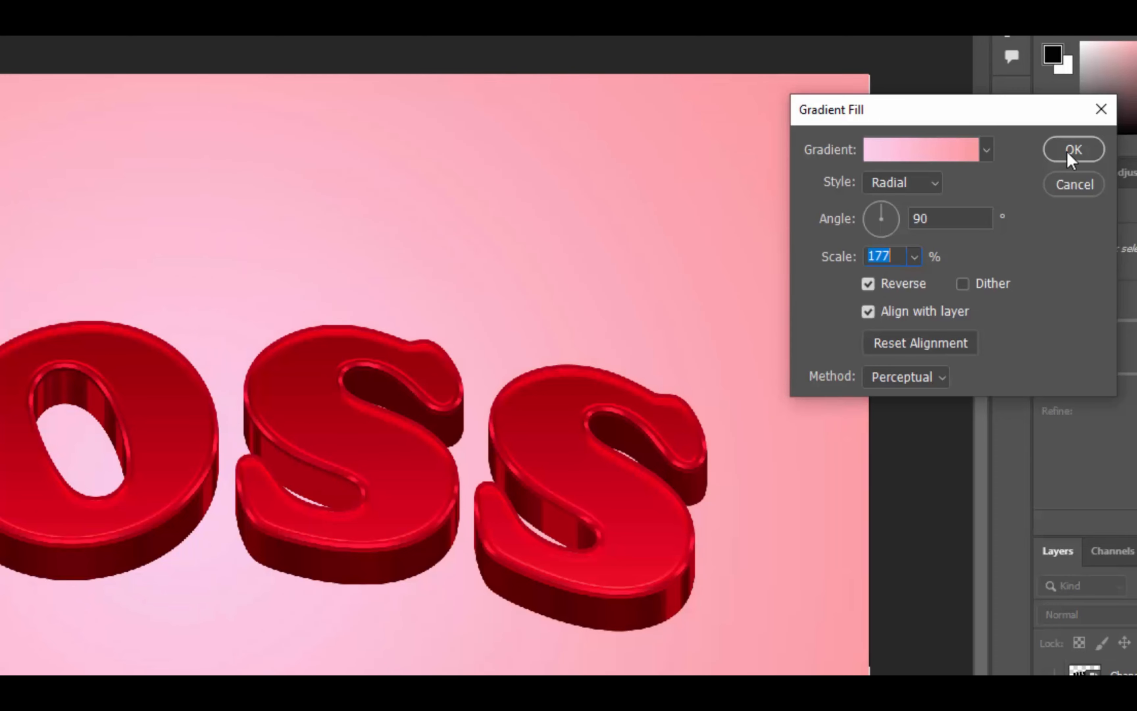
click(1067, 152)
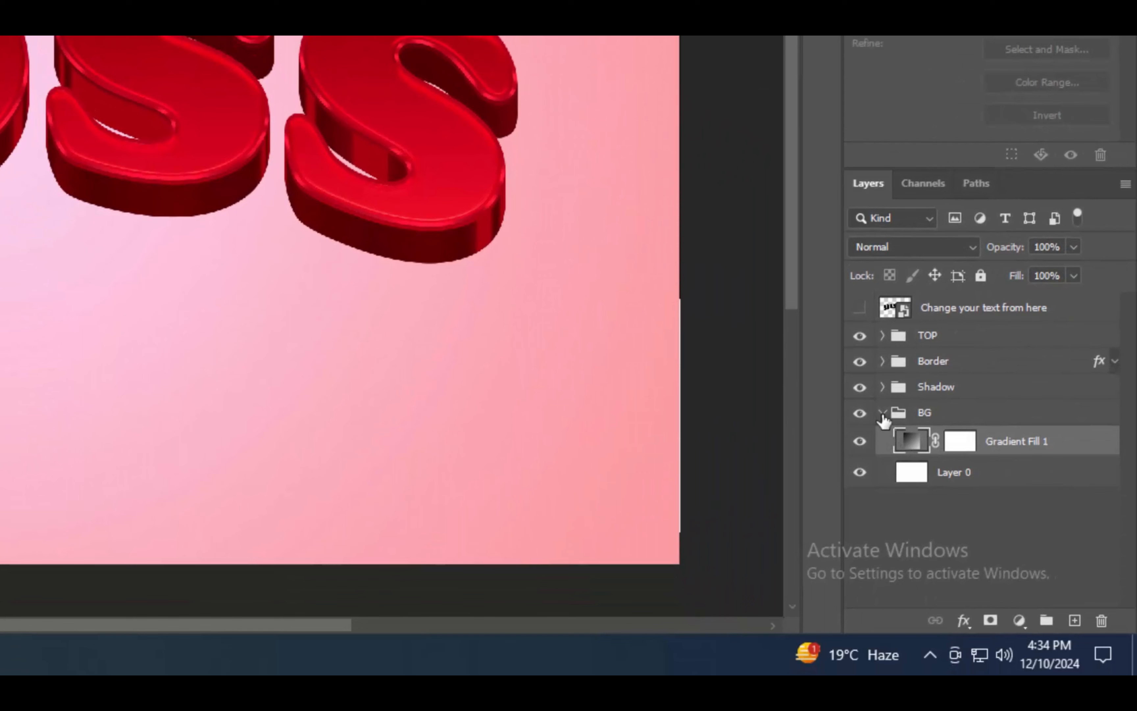
click(883, 414)
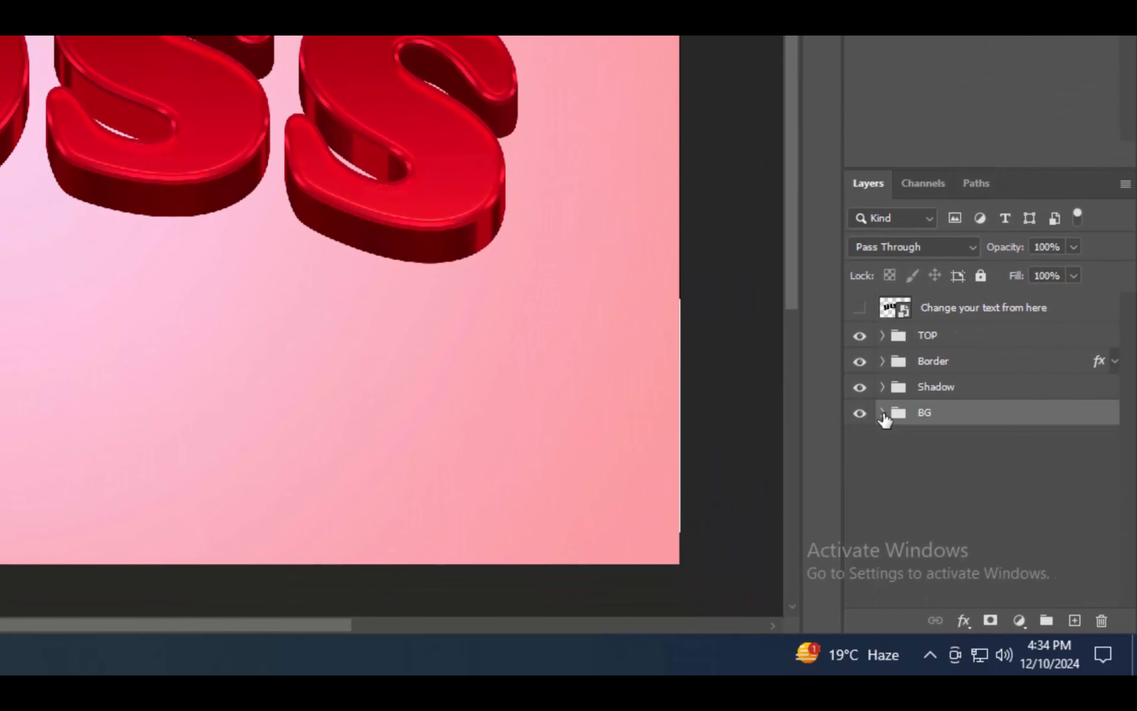
- Open the blending options of the BOSS layer in the Shadow group and set its fill opacity to 0%
click(883, 387)
click(1016, 425)
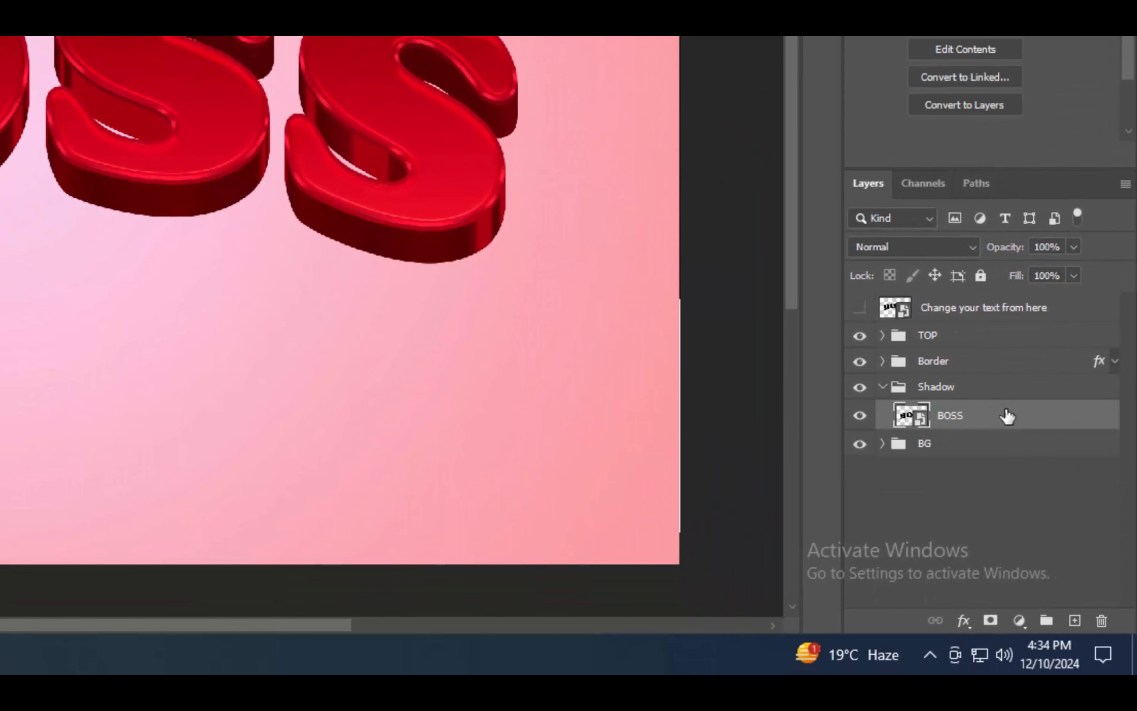
click(964, 621)
click(994, 428)
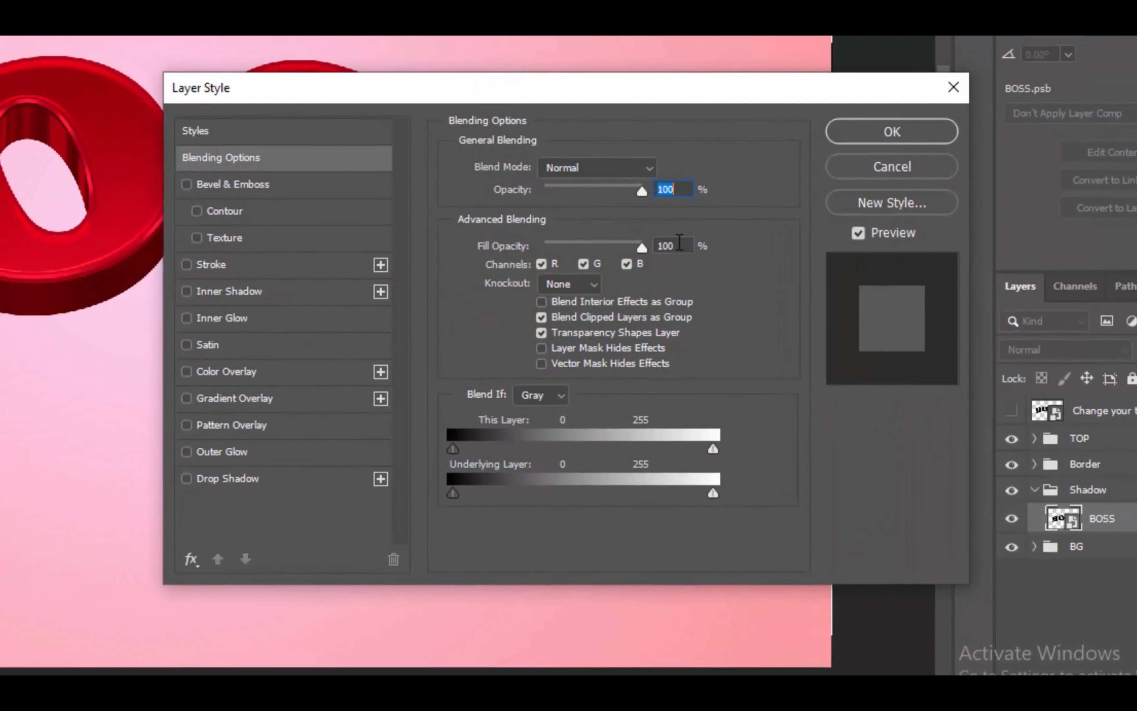
click(679, 243)
text(0)
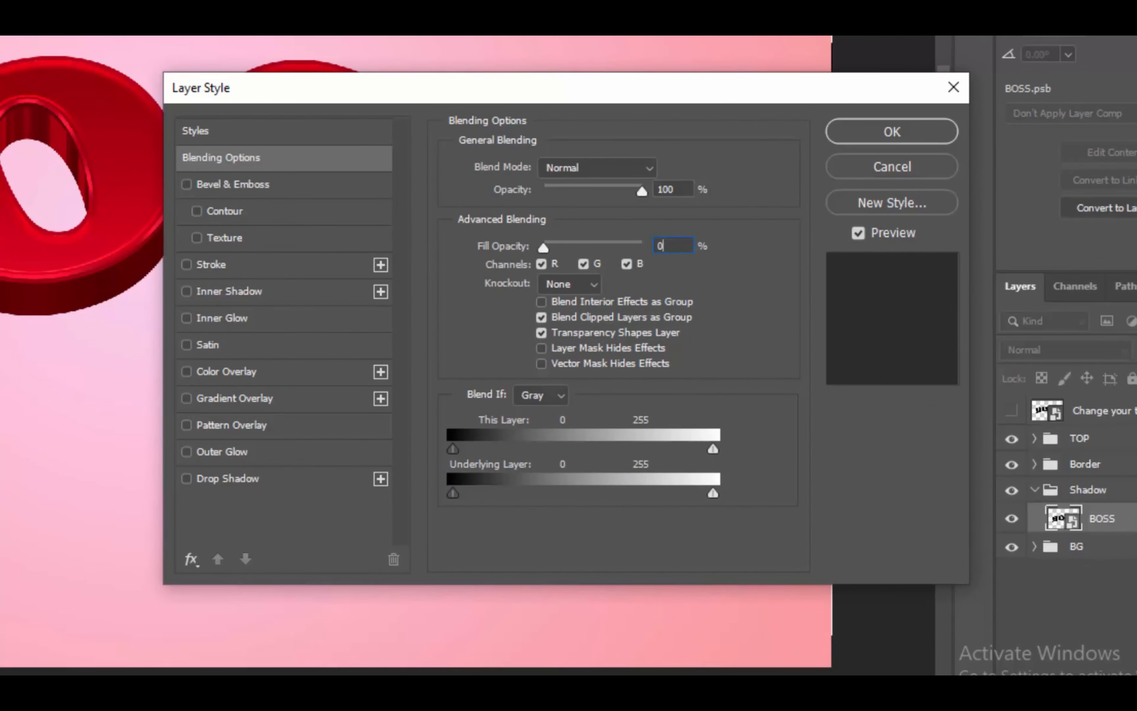
- Enable a Drop Shadow on the BOSS layer and set its colour to f64747
click(273, 480)
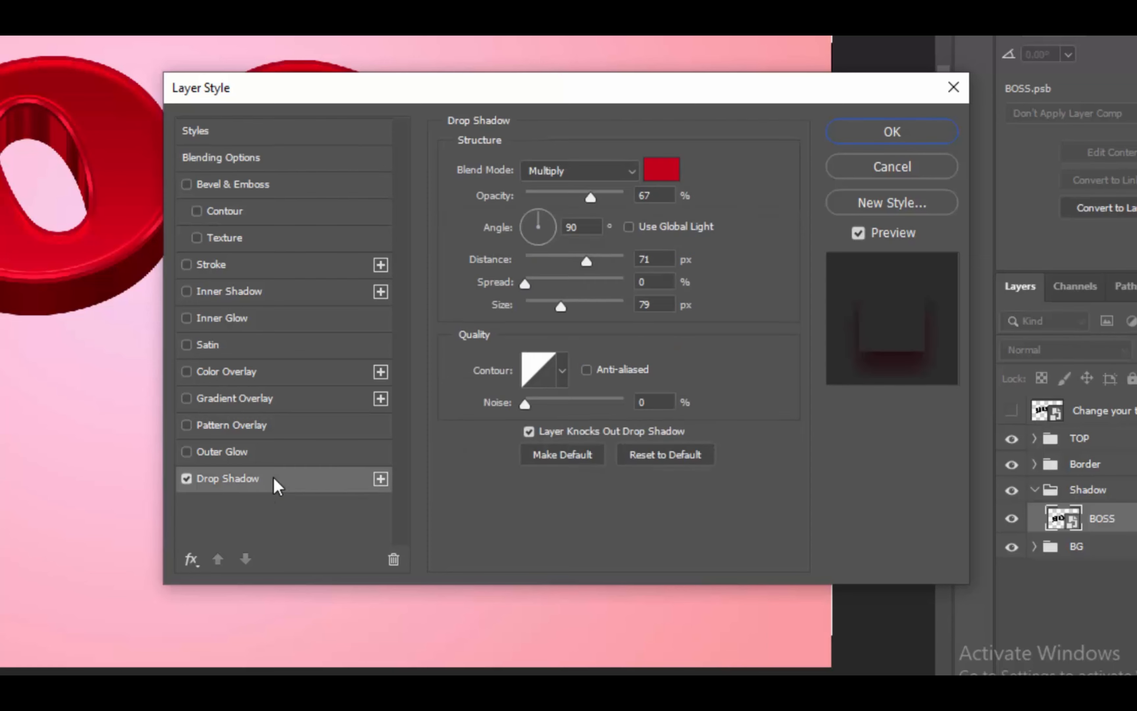
click(659, 175)
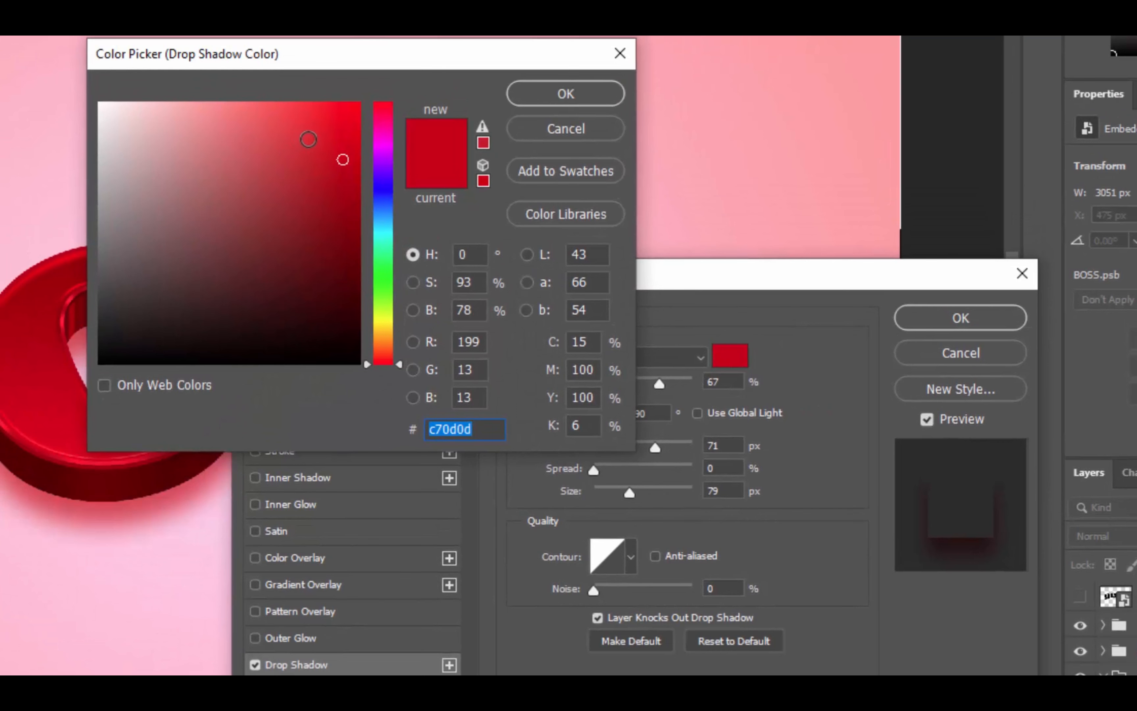
text(f64747)
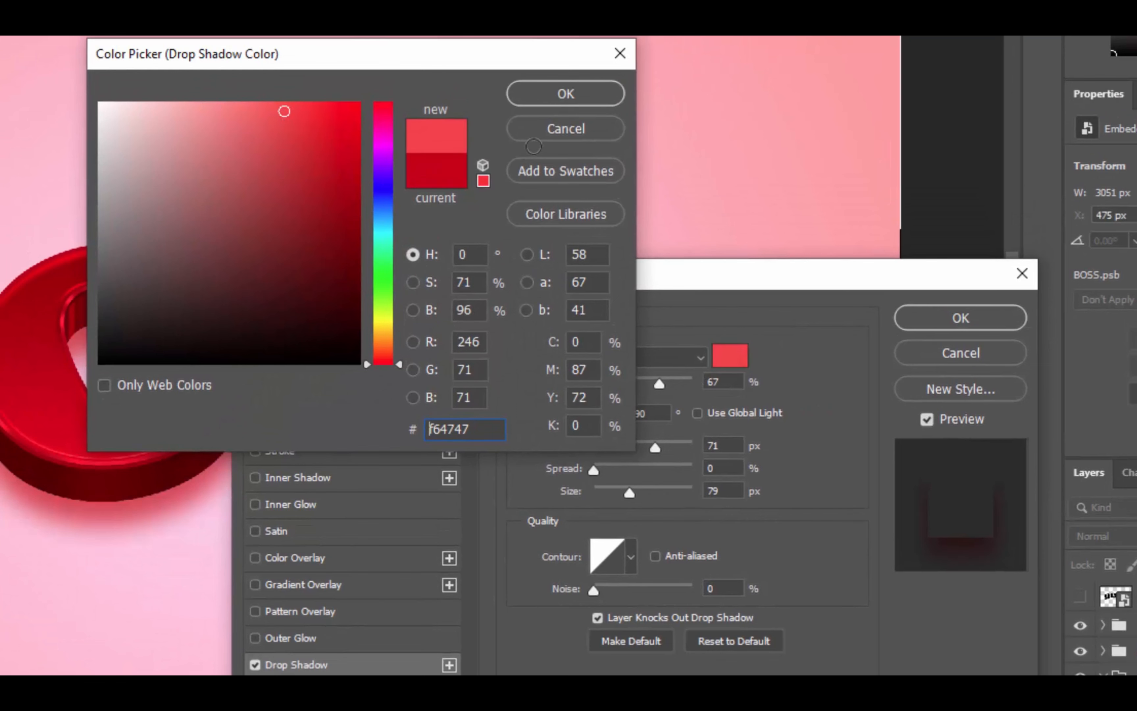
click(562, 96)
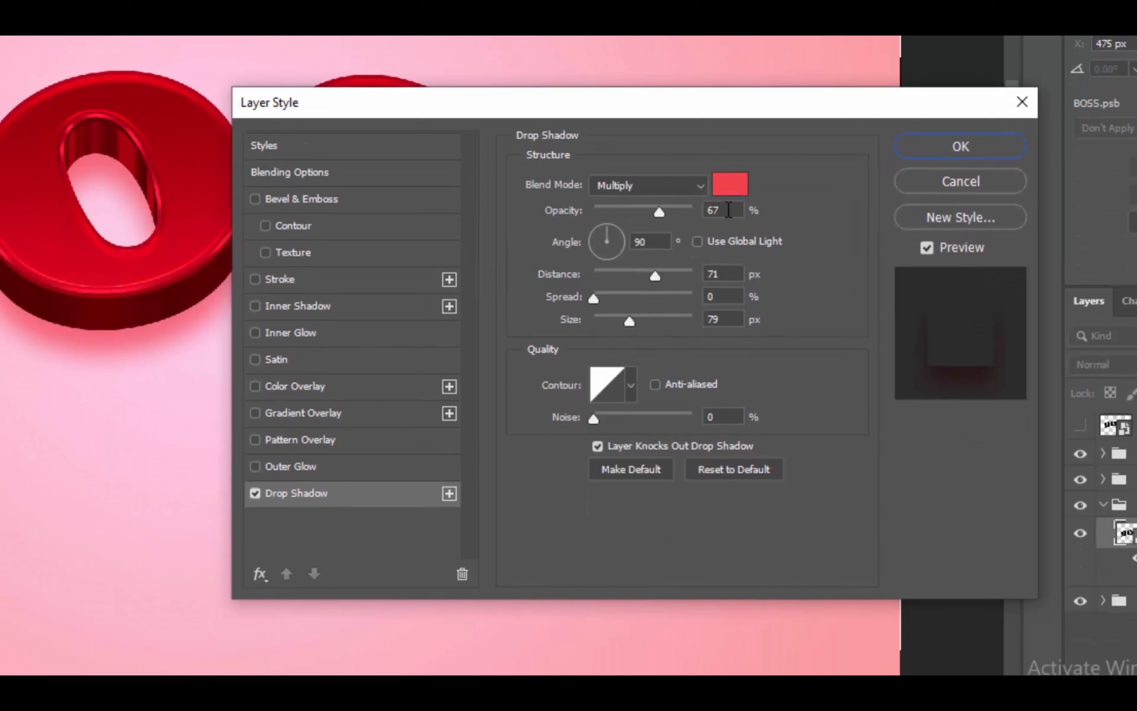
drag(728, 211, 693, 210)
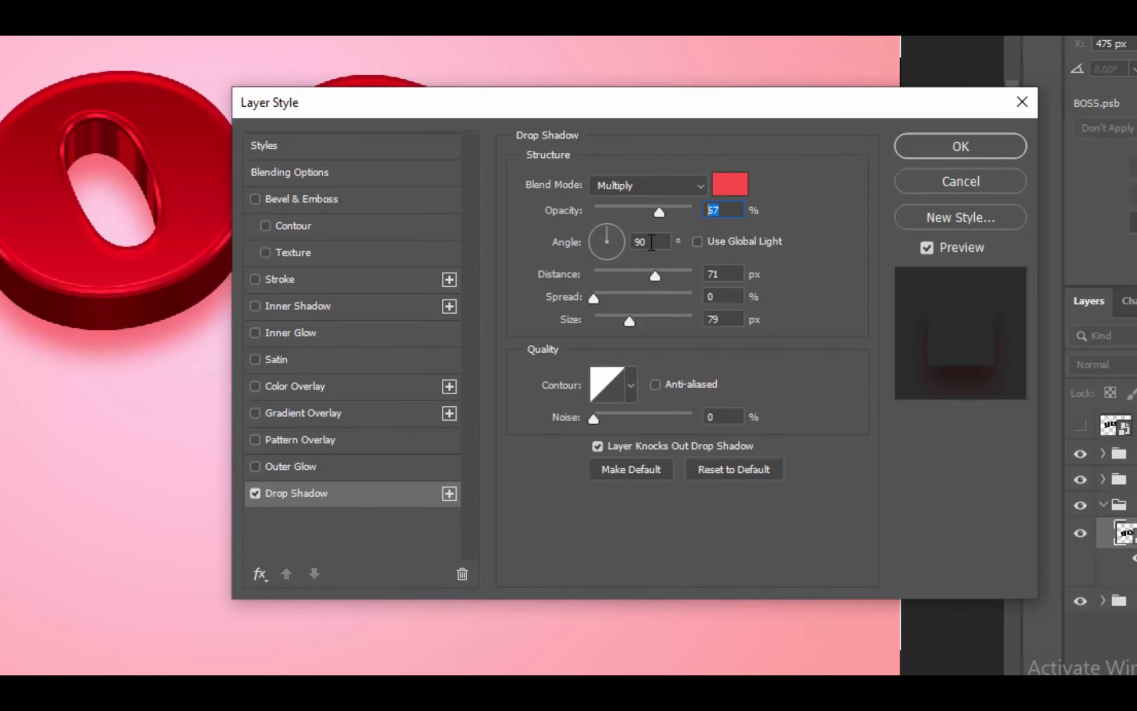
drag(734, 275, 699, 275)
- Add a second Drop Shadow to the BOSS layer and set the lower one's colour to c70d0d
click(449, 493)
click(379, 521)
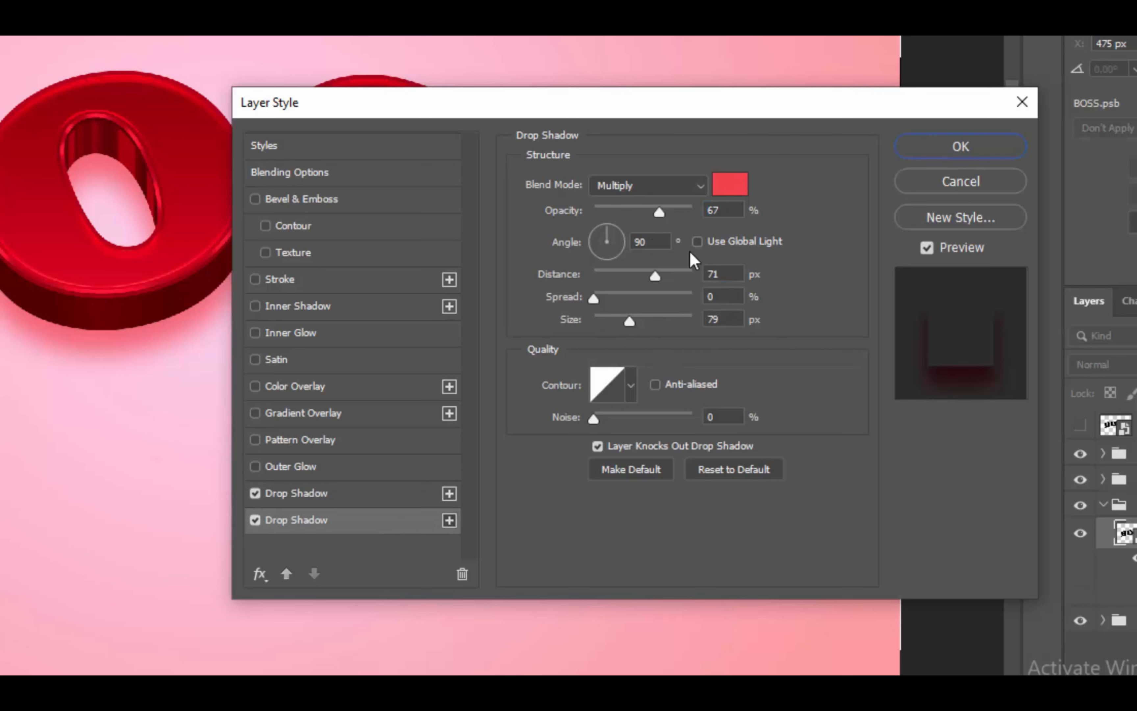
click(729, 184)
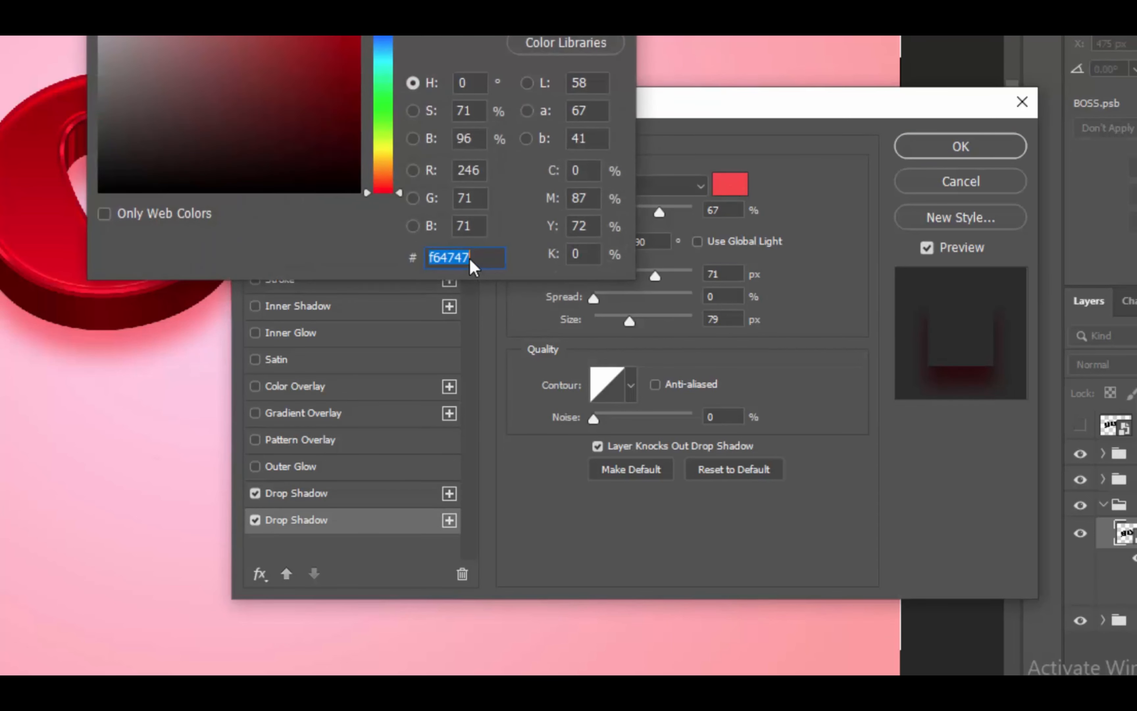
right_click(460, 259)
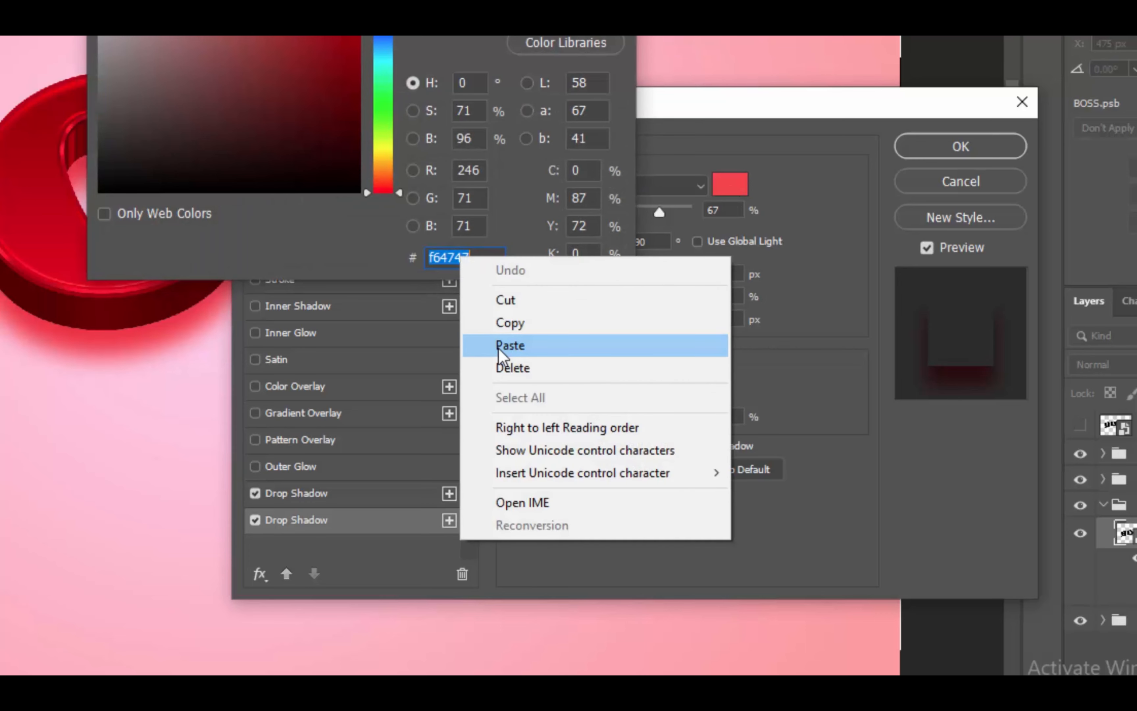
click(510, 345)
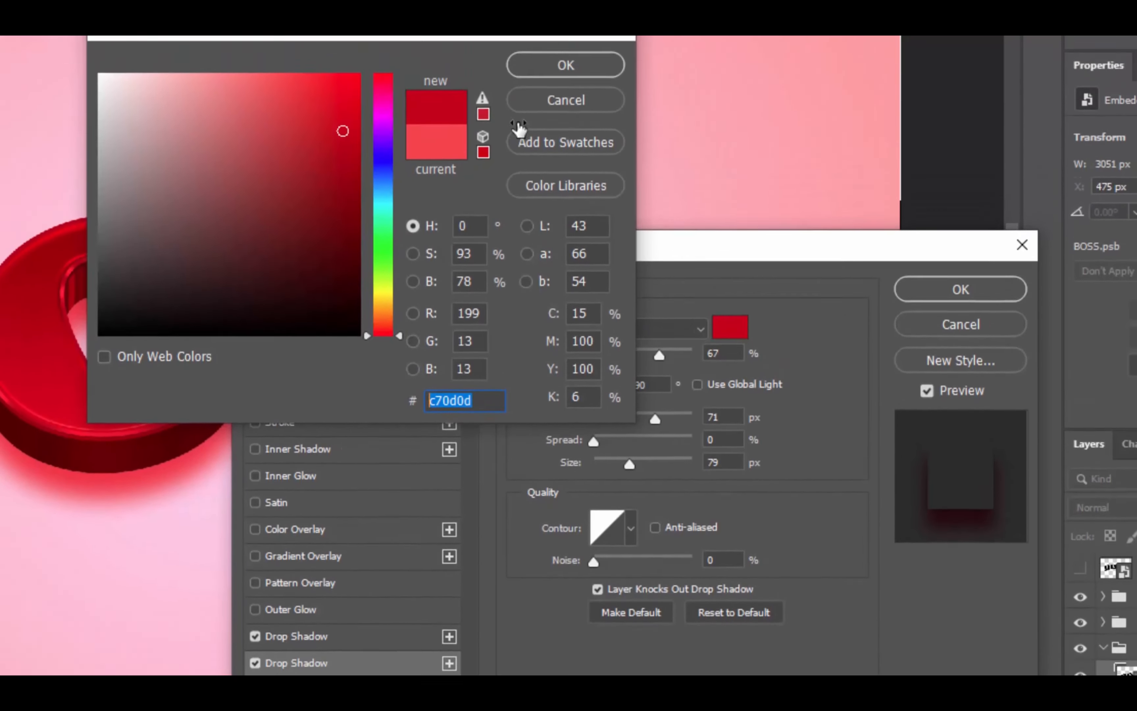
click(545, 69)
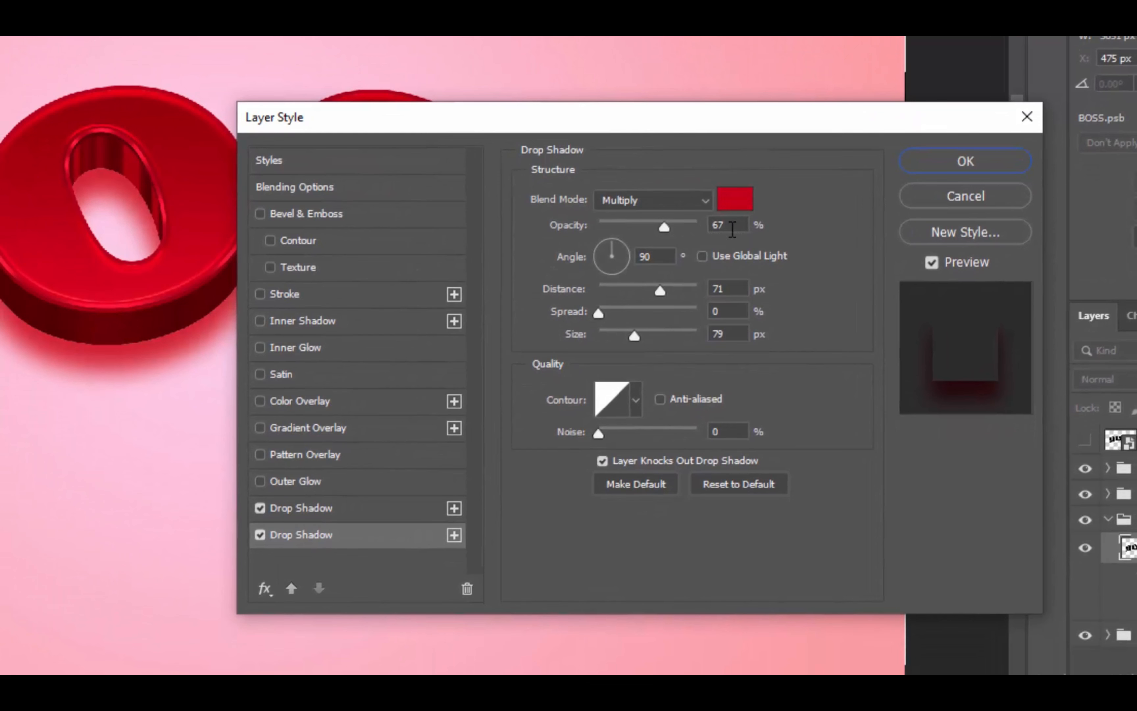
- Set the lower Drop Shadow's opacity to 51%, distance to 117 px and size to 179 px
double_click(726, 225)
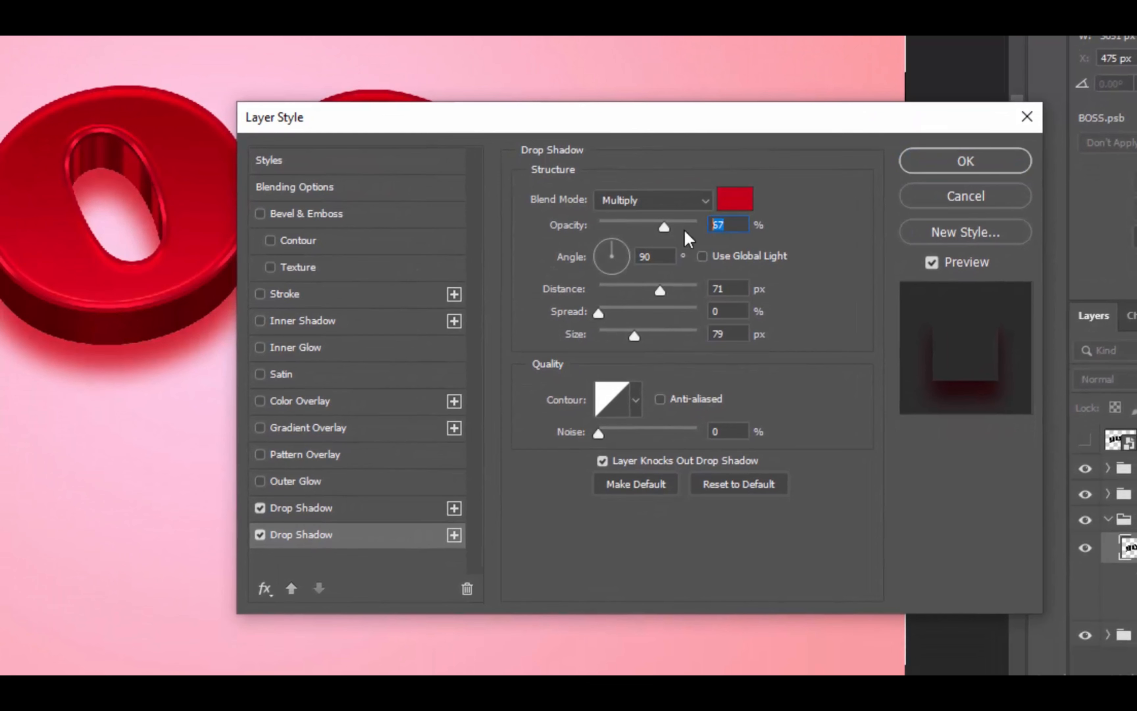
text(51)
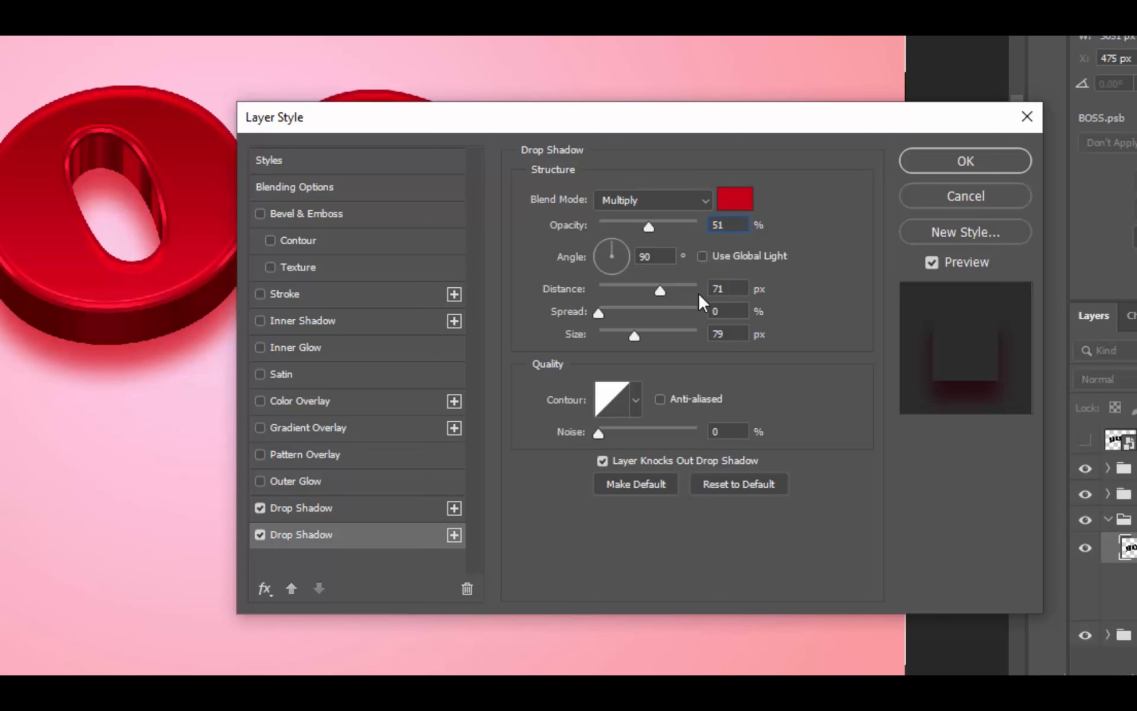
double_click(728, 289)
text(117)
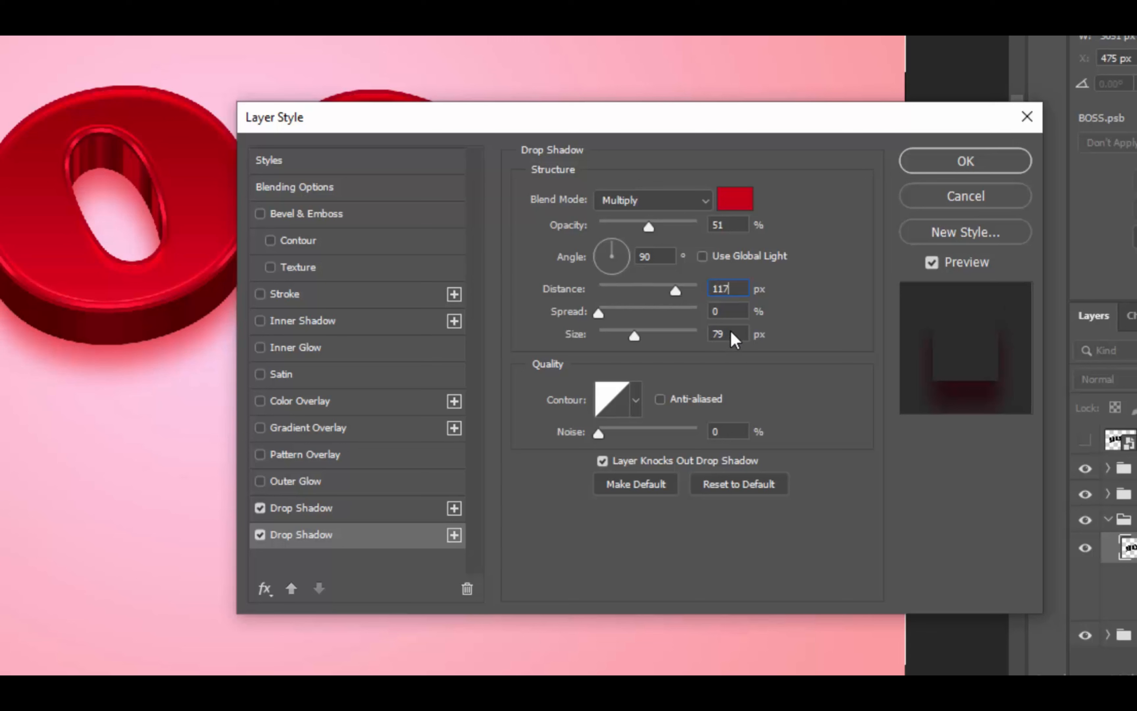
double_click(731, 332)
text(179)
- Add a third Drop Shadow to the BOSS layer with 61% opacity, 192 px distance and 250 px size
click(454, 534)
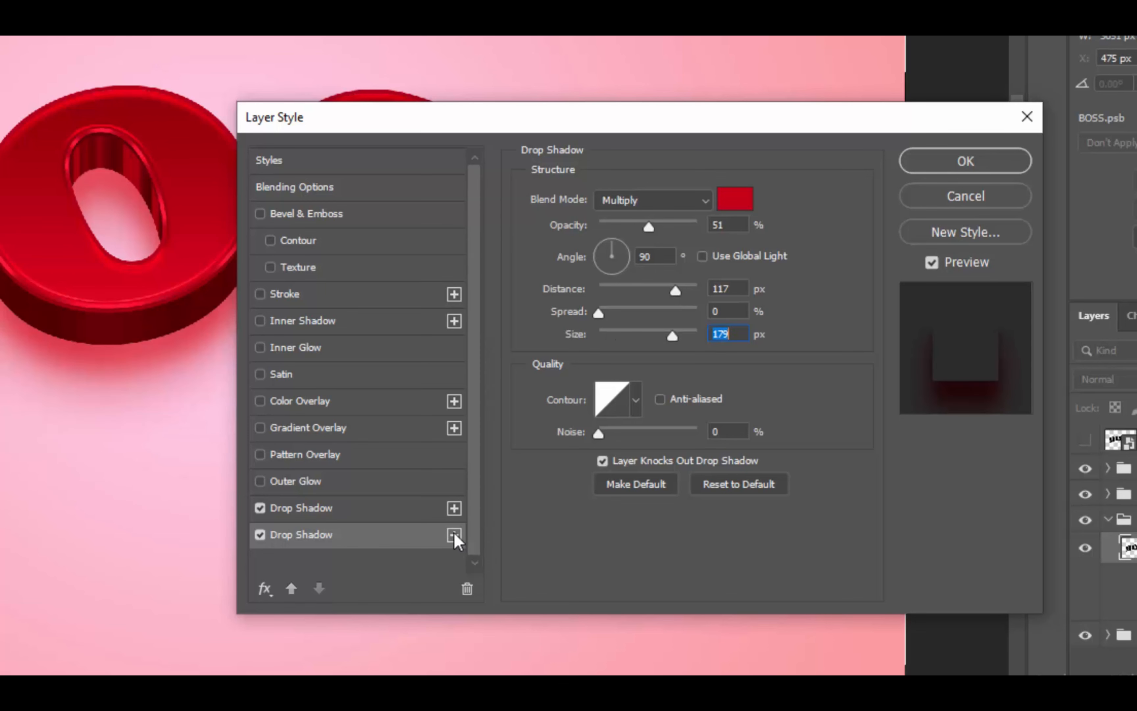
click(389, 564)
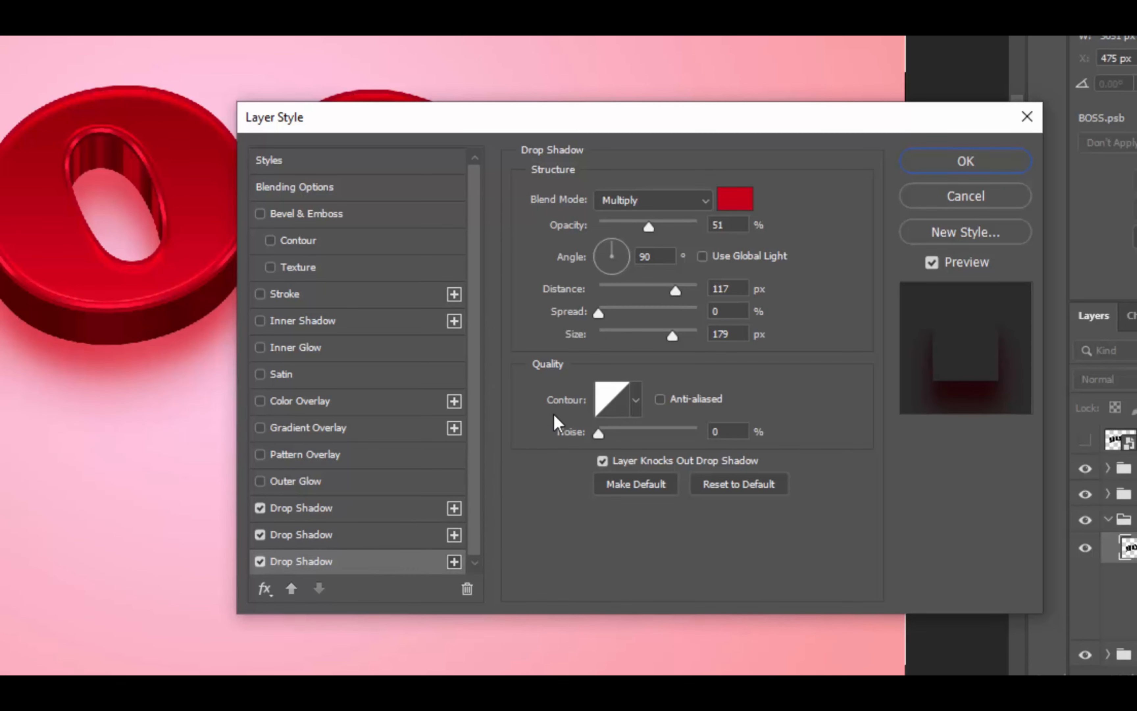
click(718, 225)
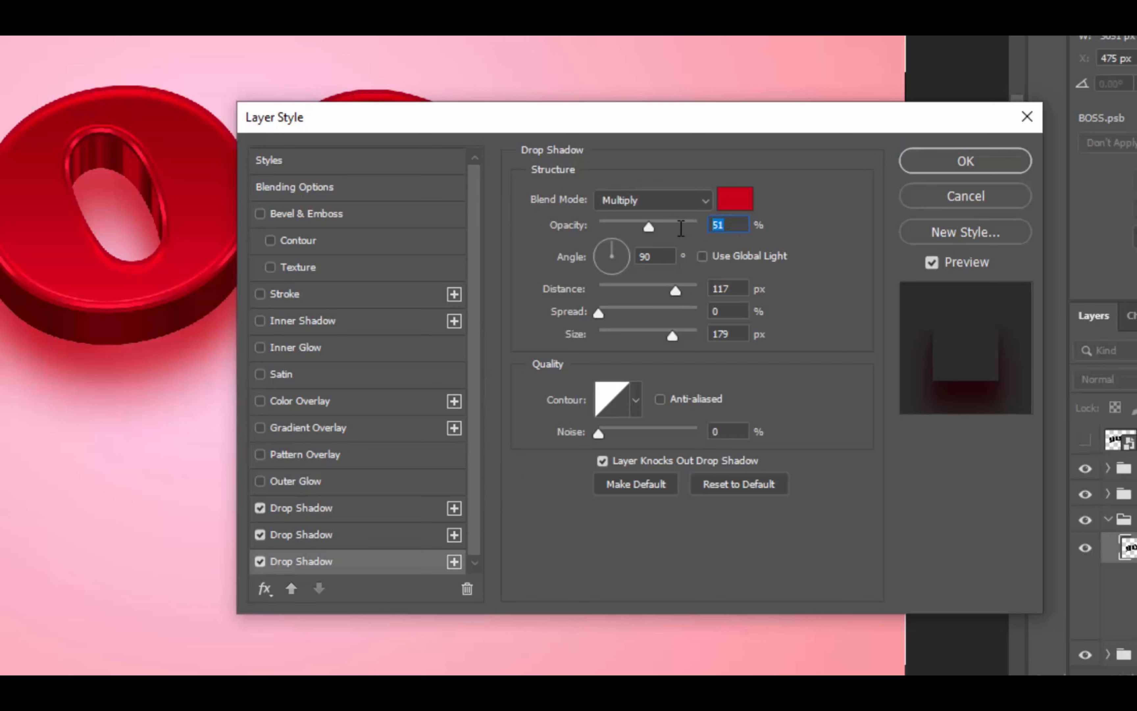
text(61)
click(726, 289)
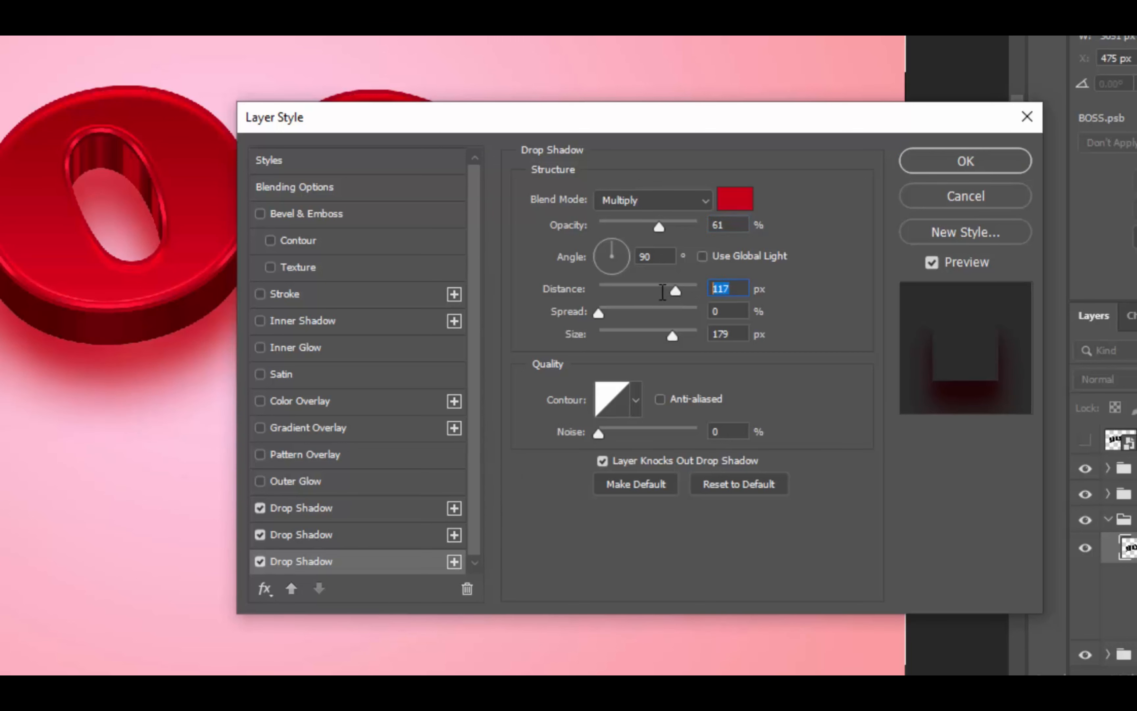
text(192)
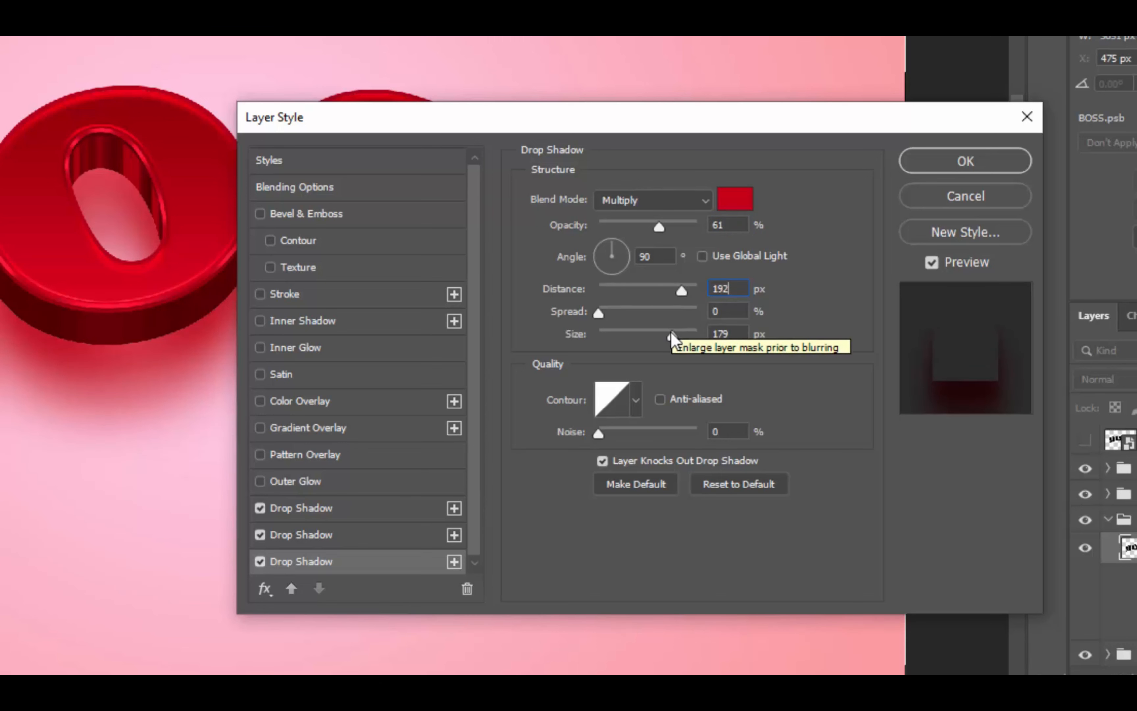
drag(742, 332, 686, 338)
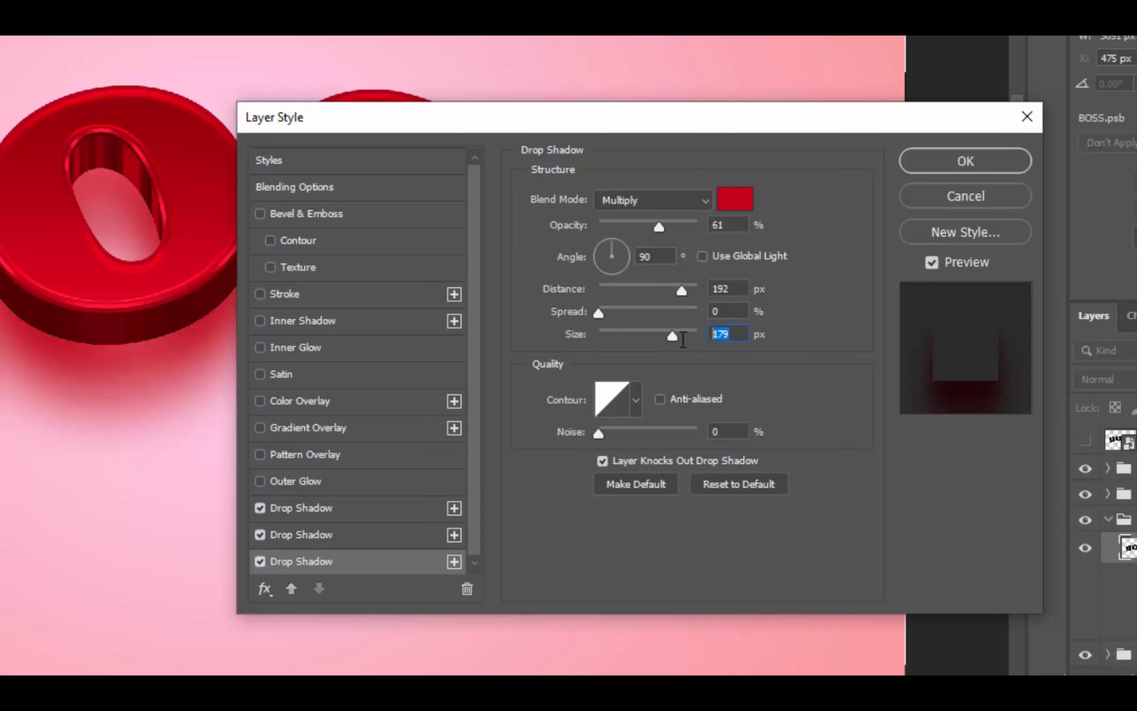
text(250)
- Add a fourth Drop Shadow and set the lowest one's colour to 540000
click(454, 562)
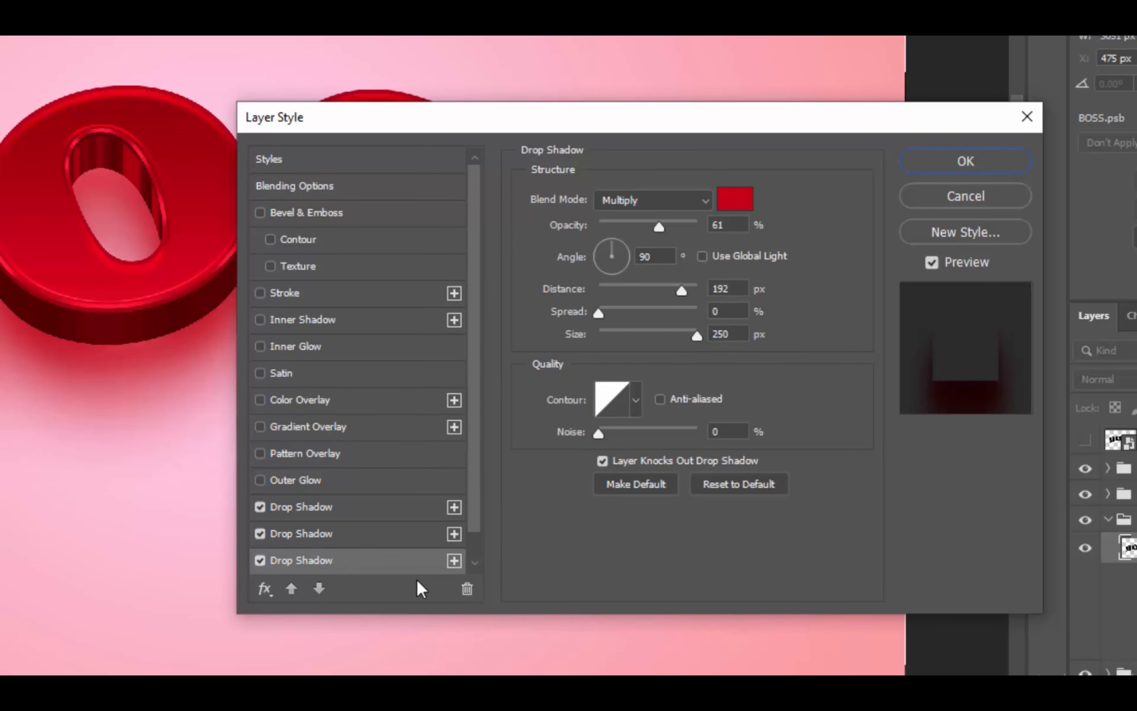
scroll(397, 571, down, 1)
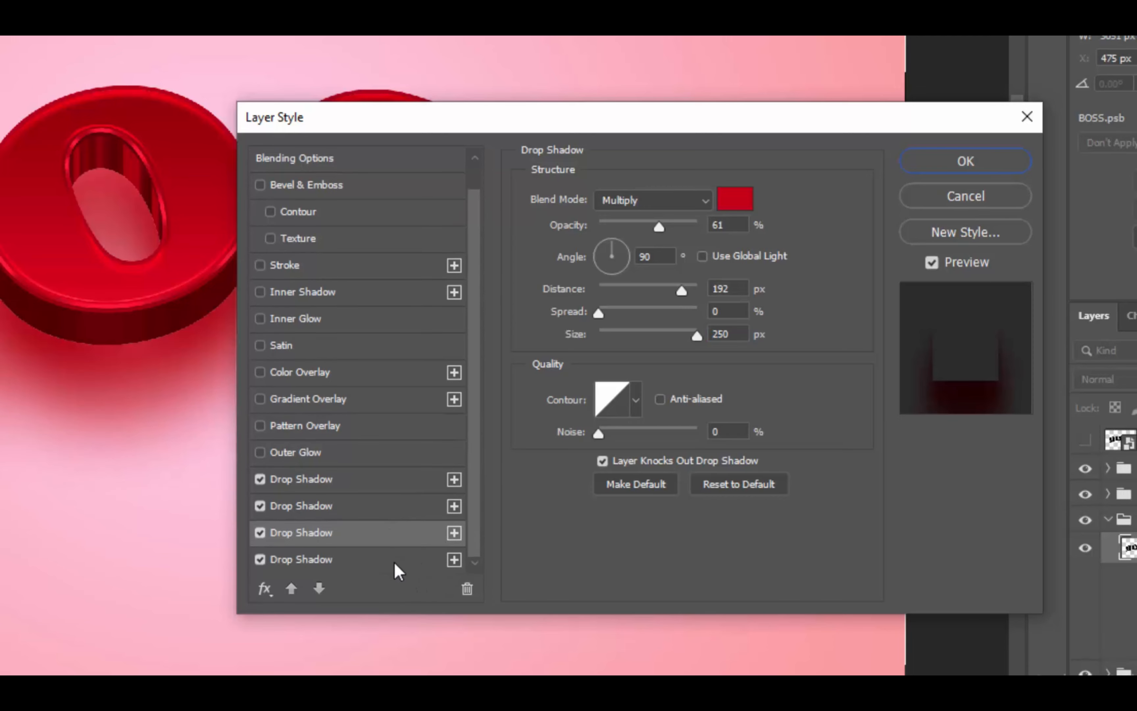
click(398, 571)
click(735, 200)
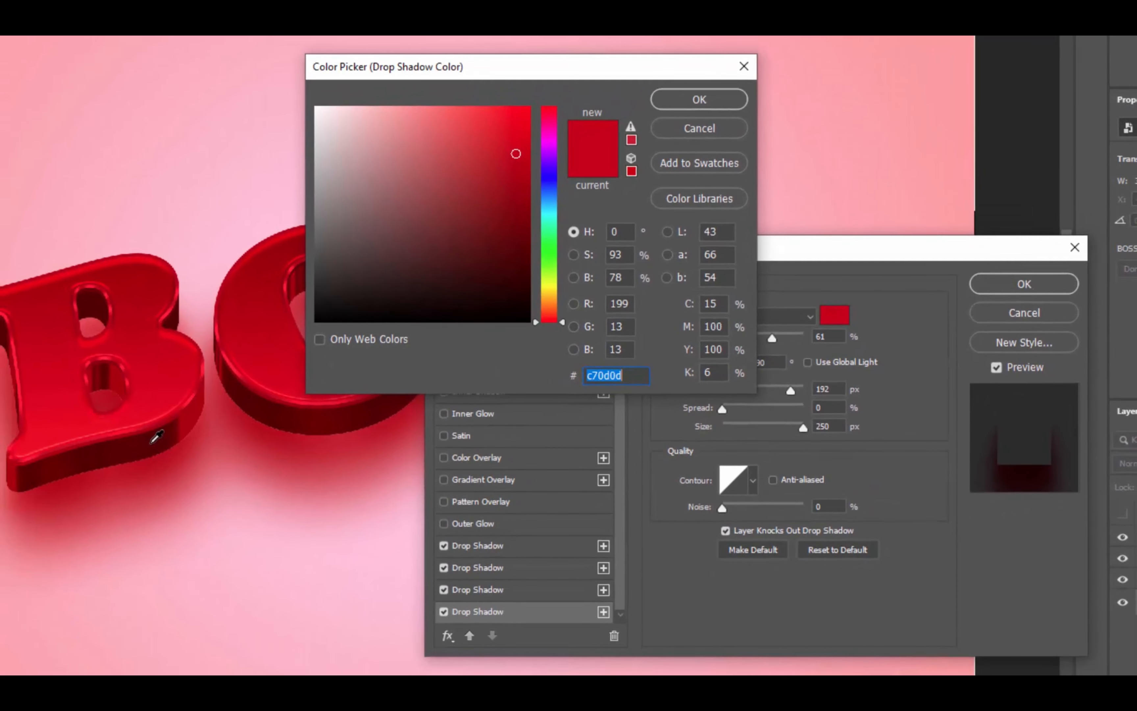
text(540000)
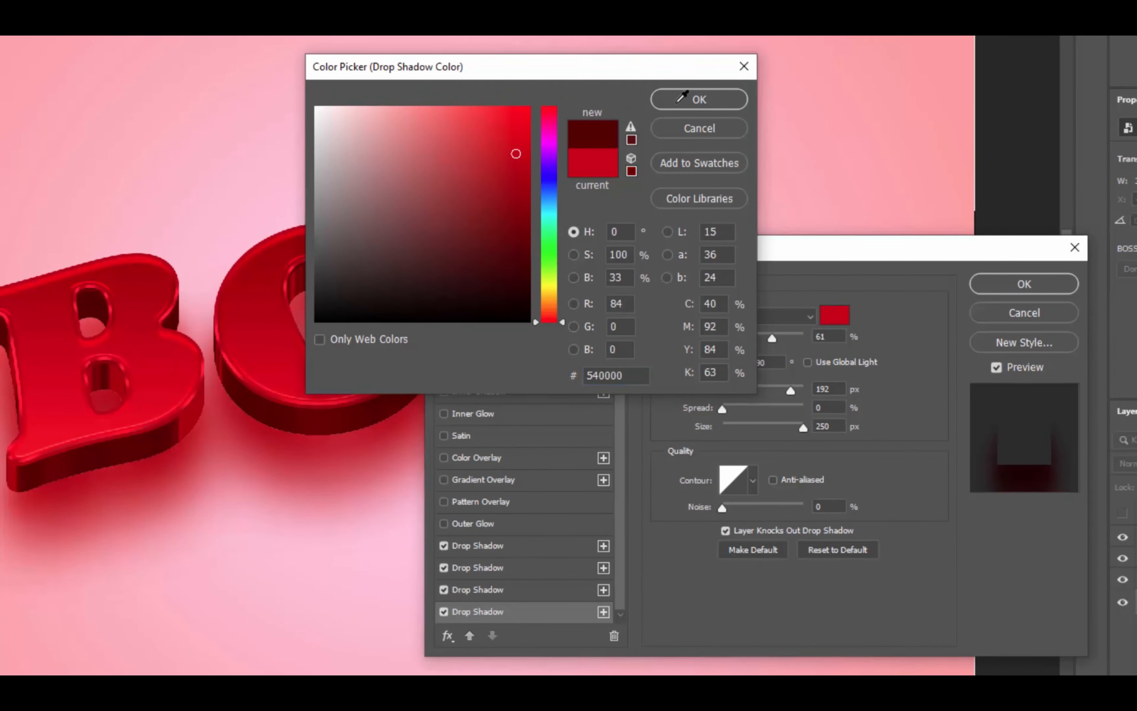
click(679, 100)
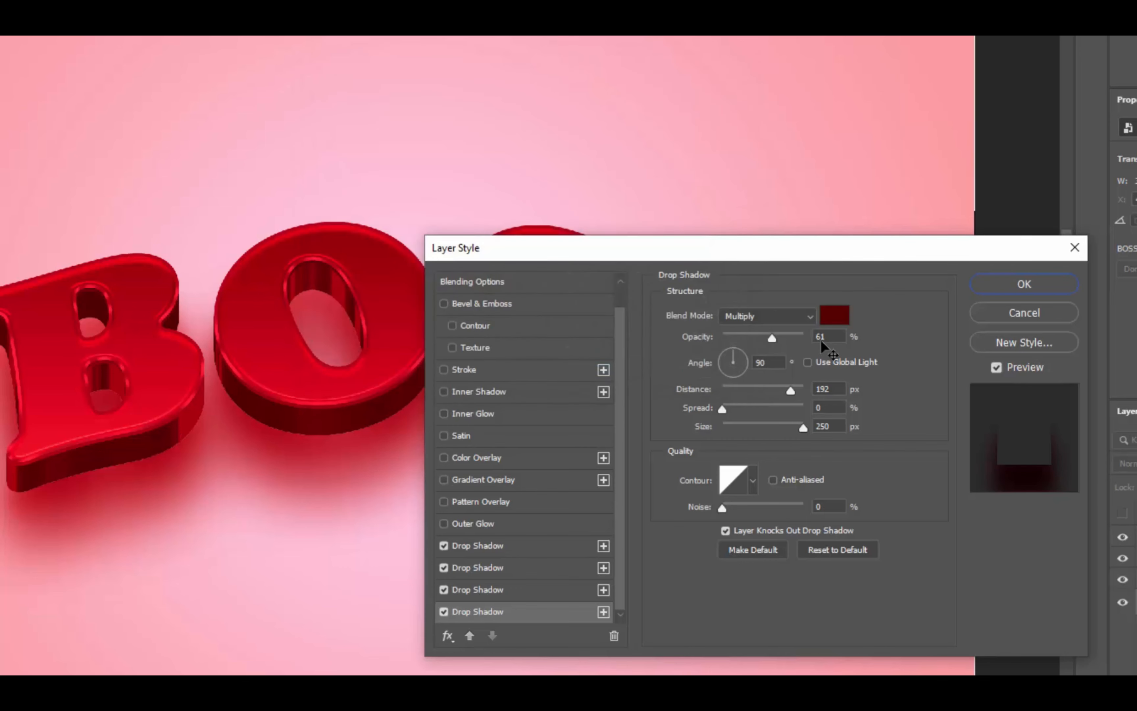
- Set the dark red fourth Drop Shadow's opacity to 57% and its distance to 517 px
double_click(829, 336)
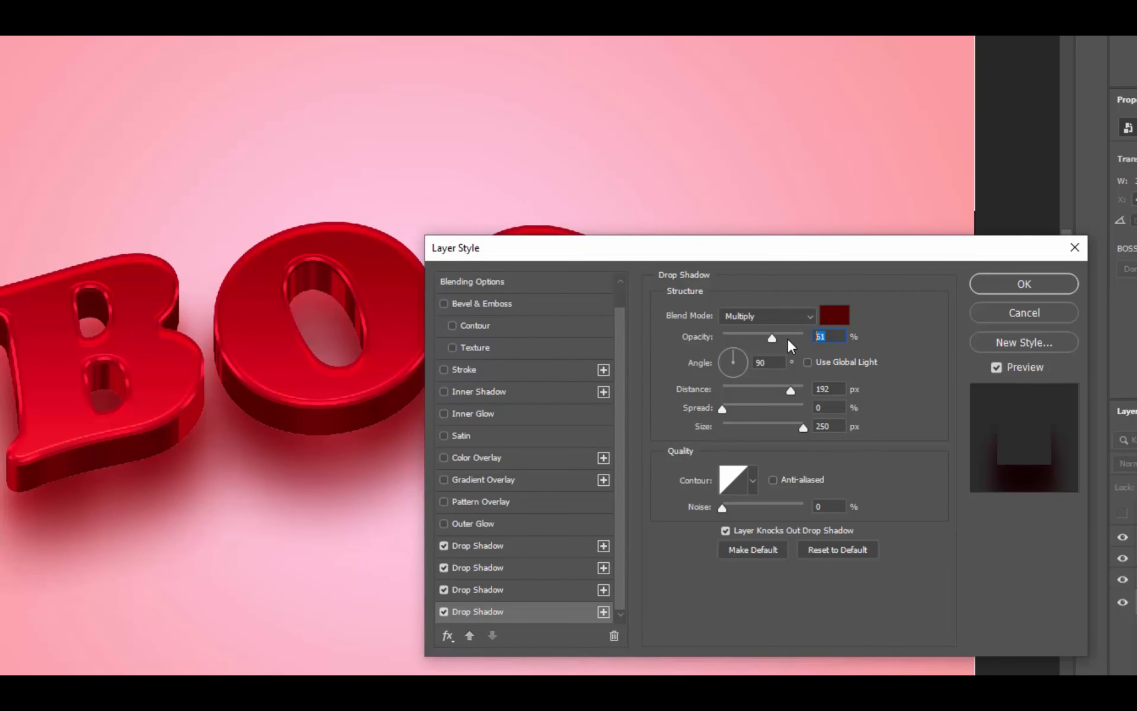
text(57)
drag(832, 389, 821, 390)
text(5)
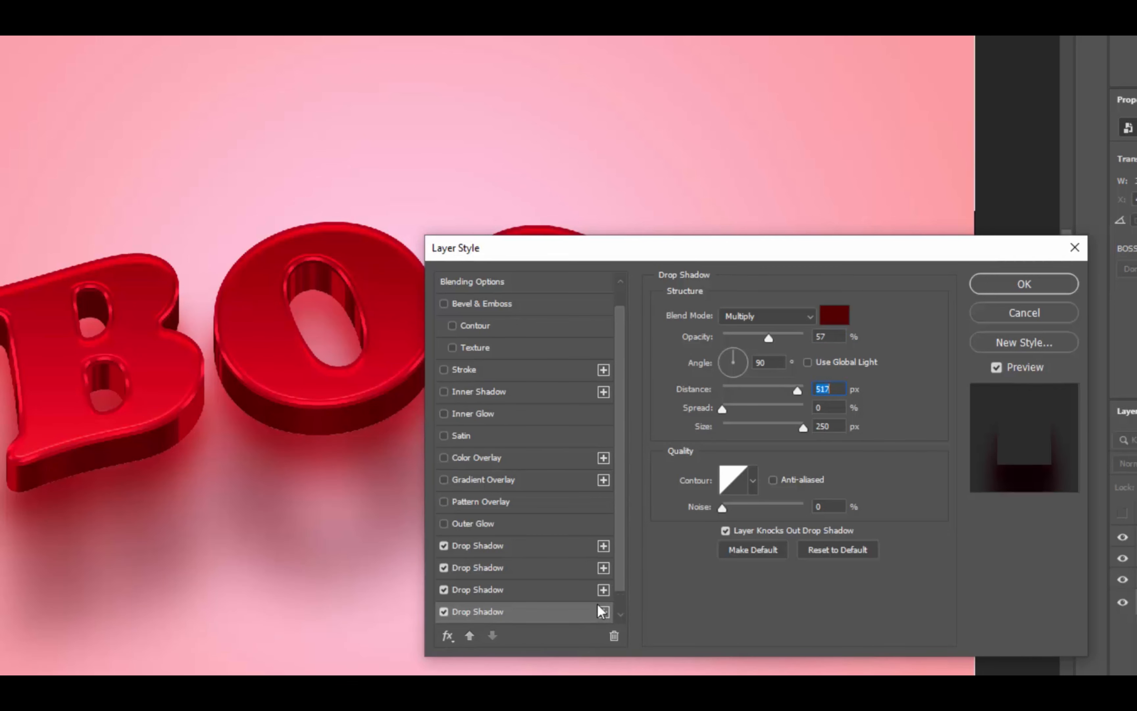
- Add a fifth Drop Shadow, set the lowest one to 25% opacity and 740 px distance, and apply the layer style
click(593, 607)
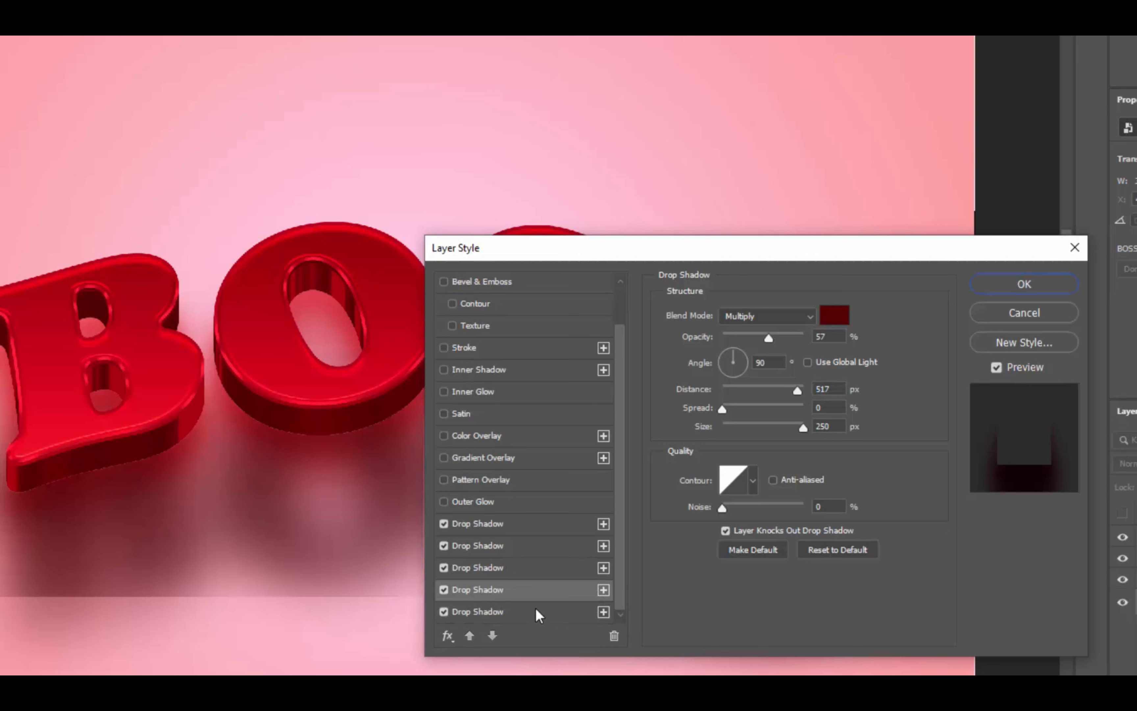
click(539, 613)
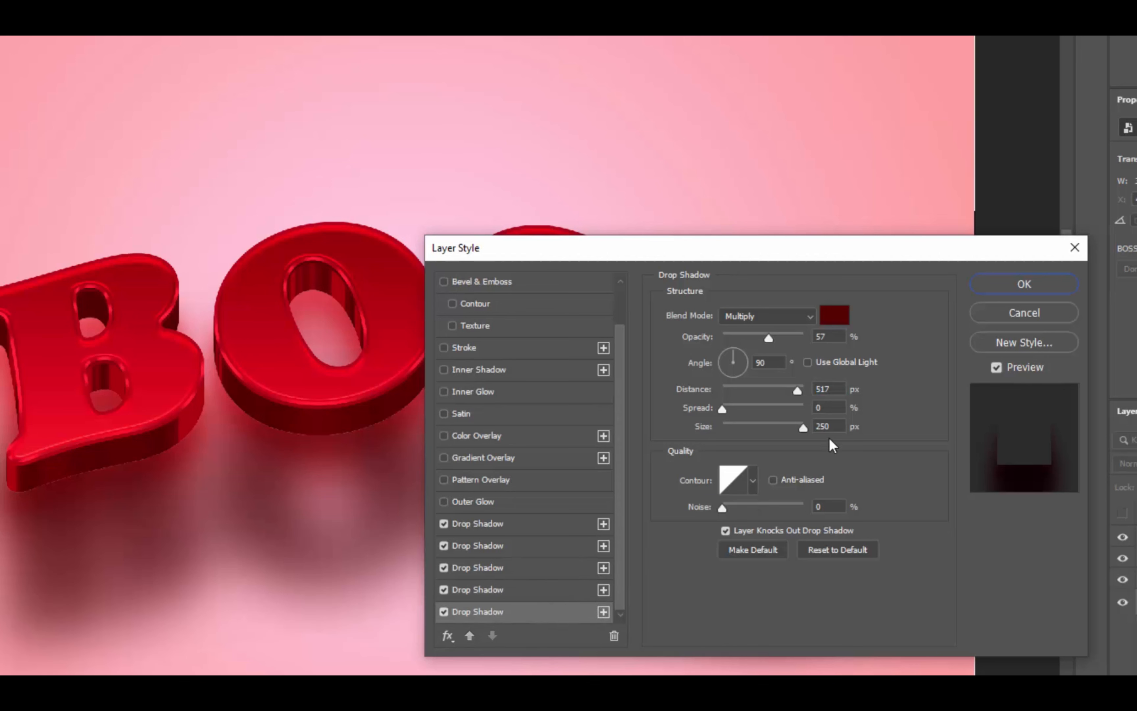
double_click(831, 340)
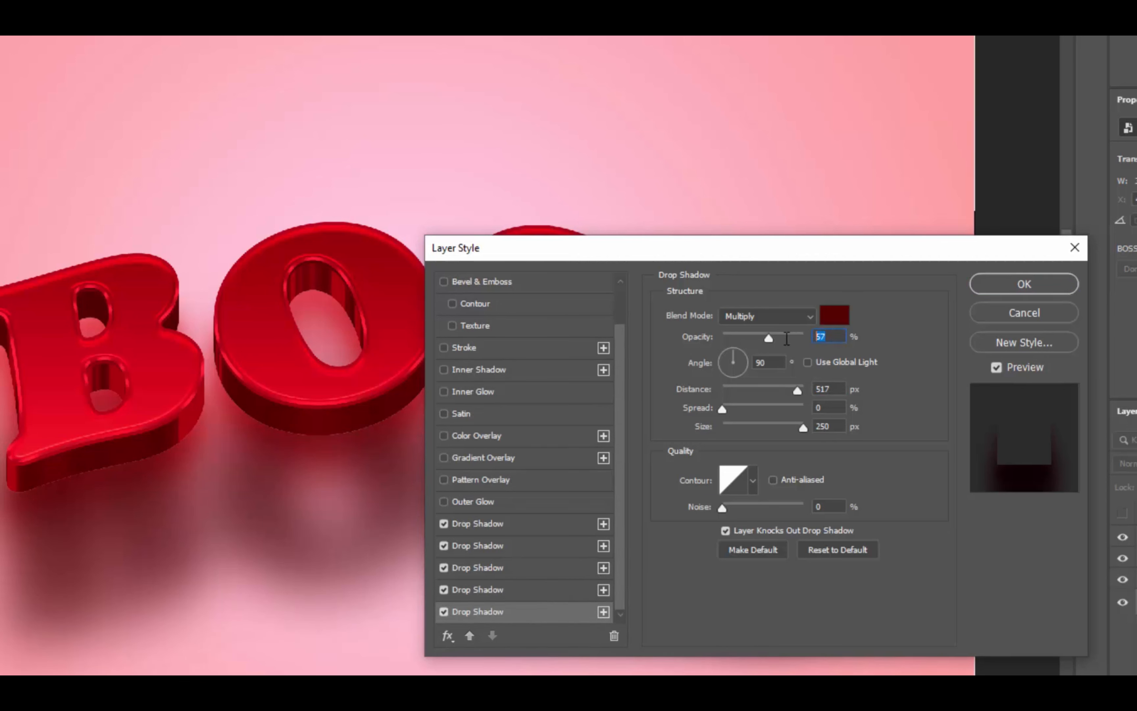
text(25)
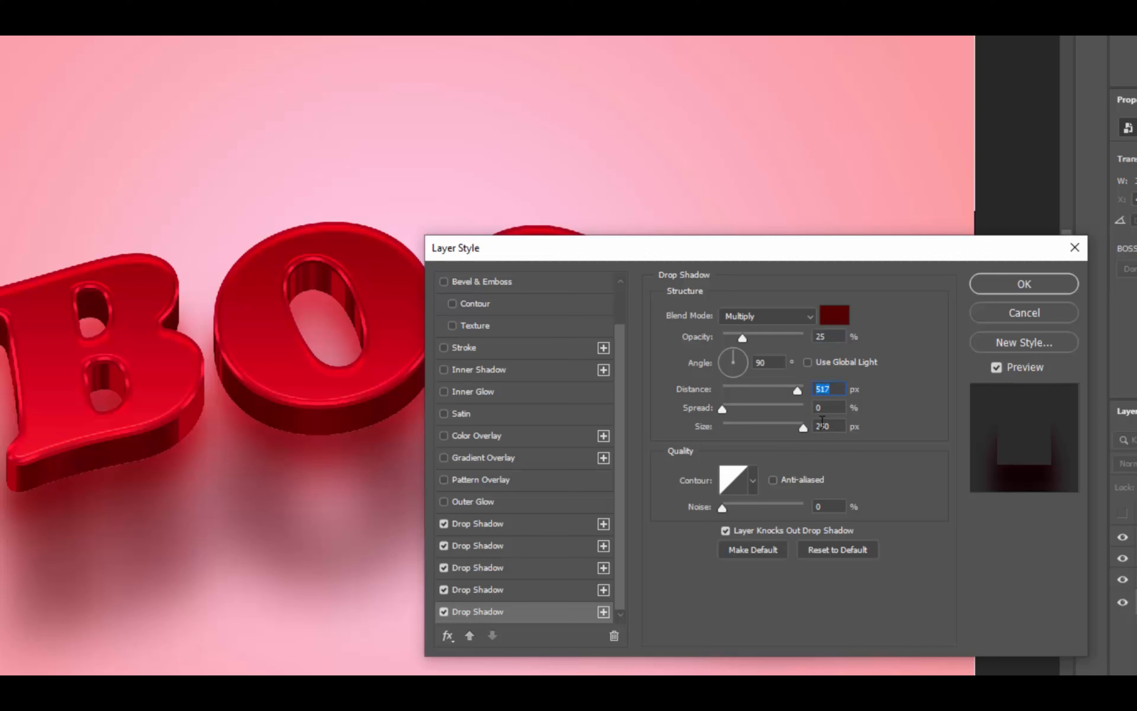
text(740)
click(1012, 288)
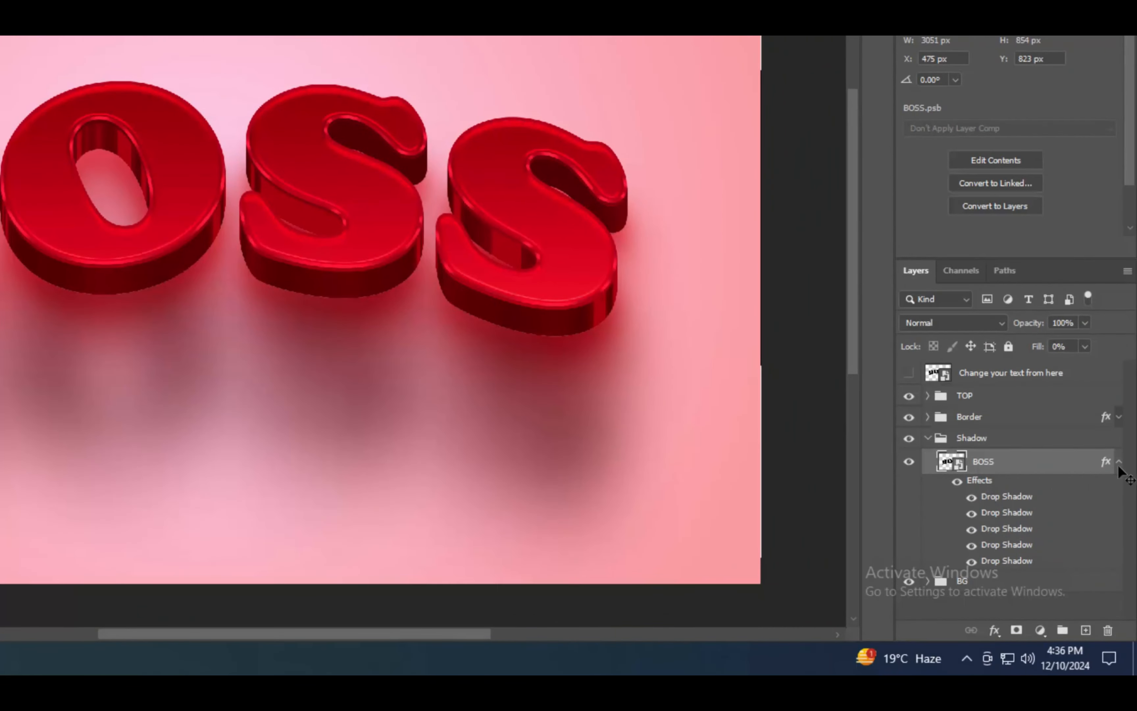
- Collapse the BOSS layer's effects and the Shadow group, and check the layers inside the TOP group
click(1119, 462)
click(928, 437)
click(933, 376)
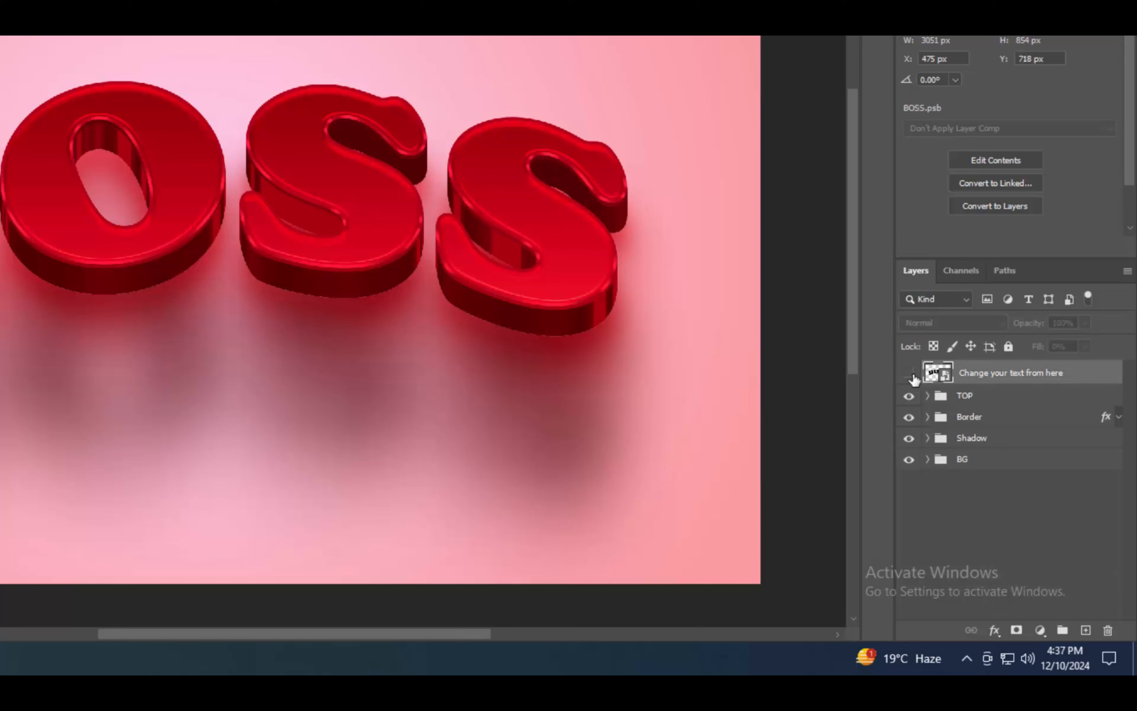
click(928, 395)
click(1049, 427)
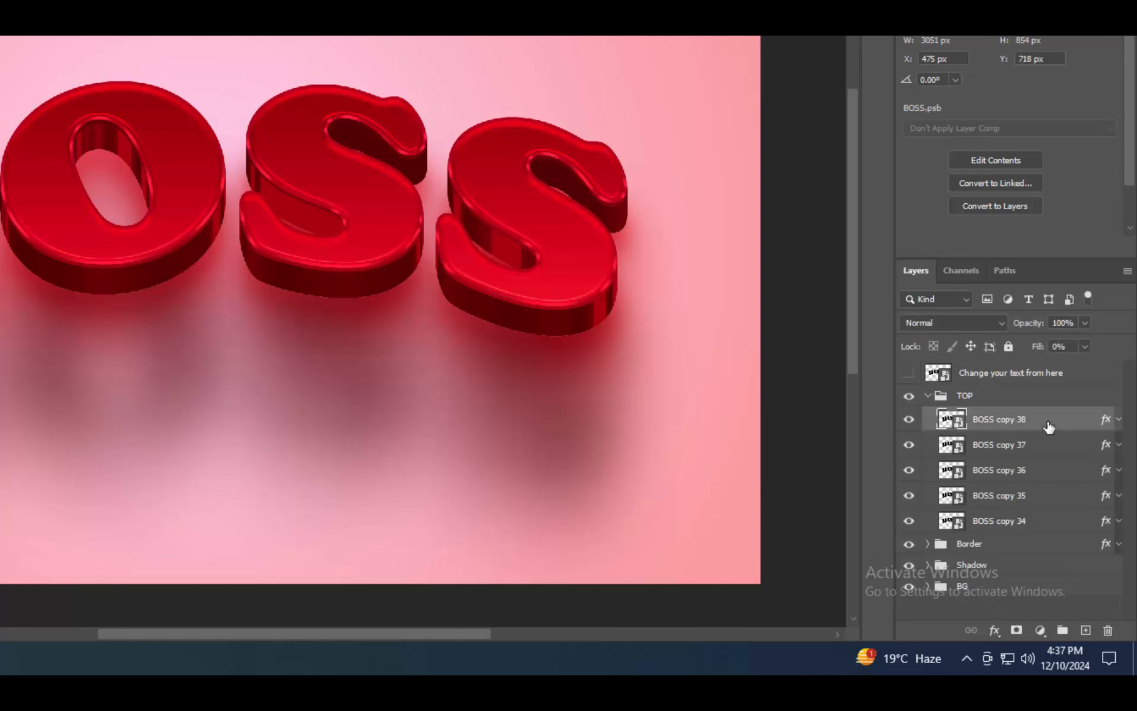
click(928, 396)
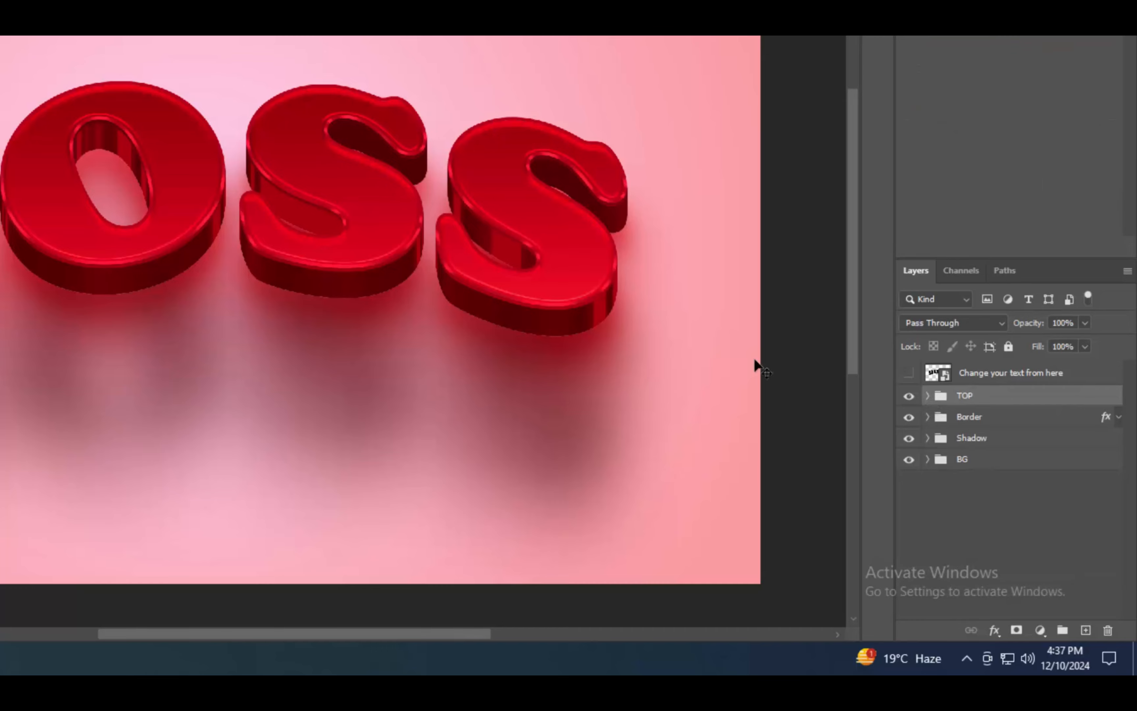
- Open the contents of the "Change your text from here" smart object and set its canvas size to 4000 x 2500 pixels
double_click(937, 376)
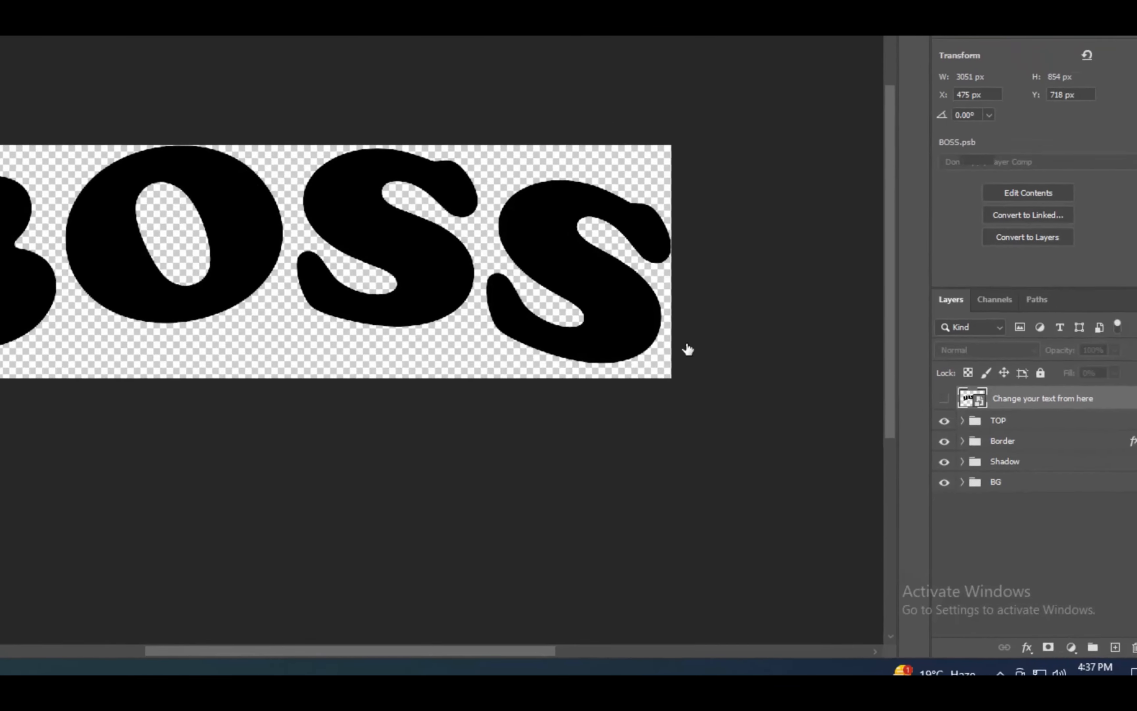
key(t)
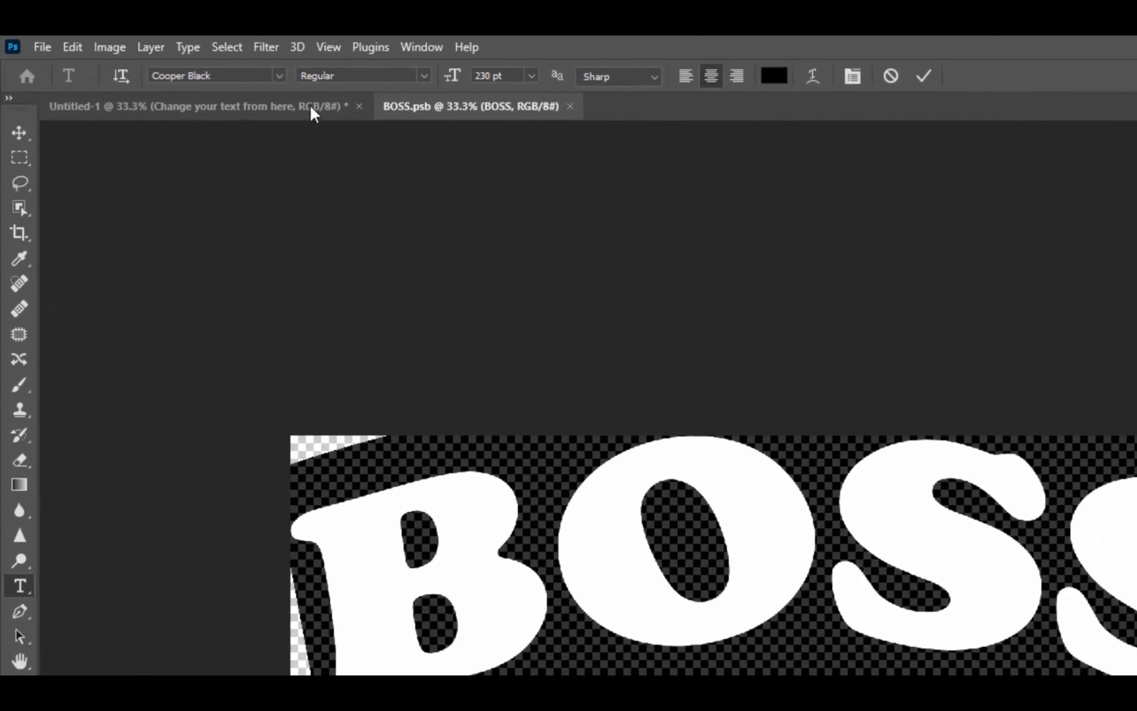
click(77, 43)
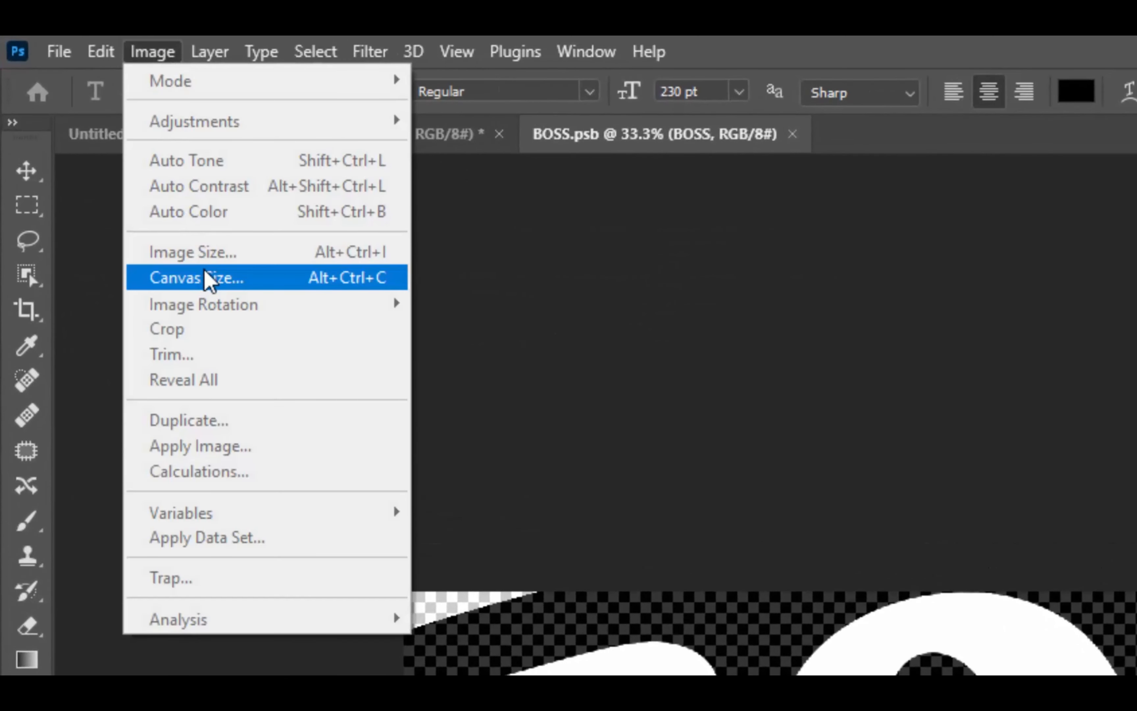
click(214, 277)
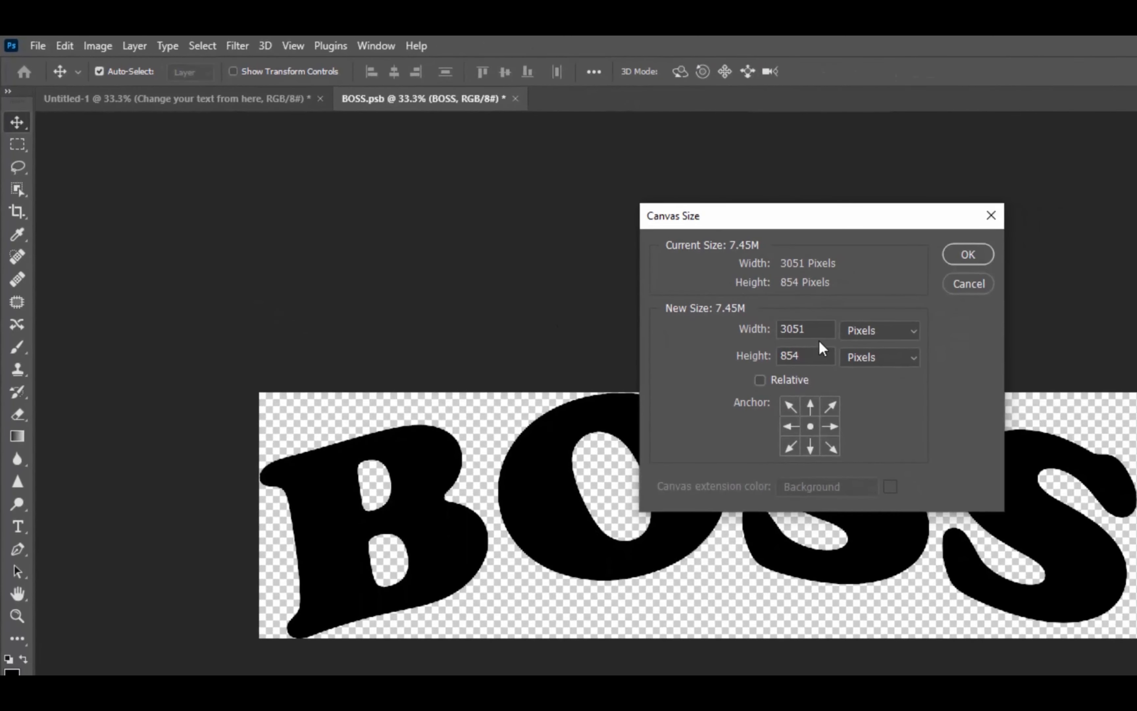
drag(810, 332, 731, 329)
text(4000)
drag(809, 355, 718, 356)
text(2500)
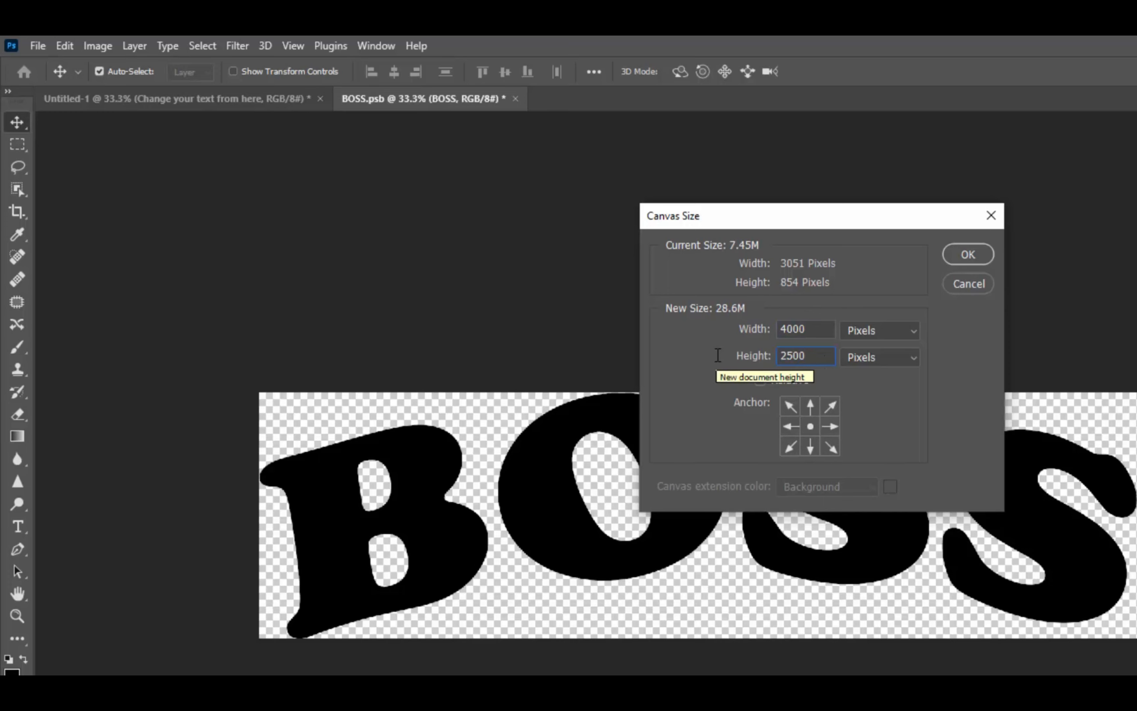
click(967, 254)
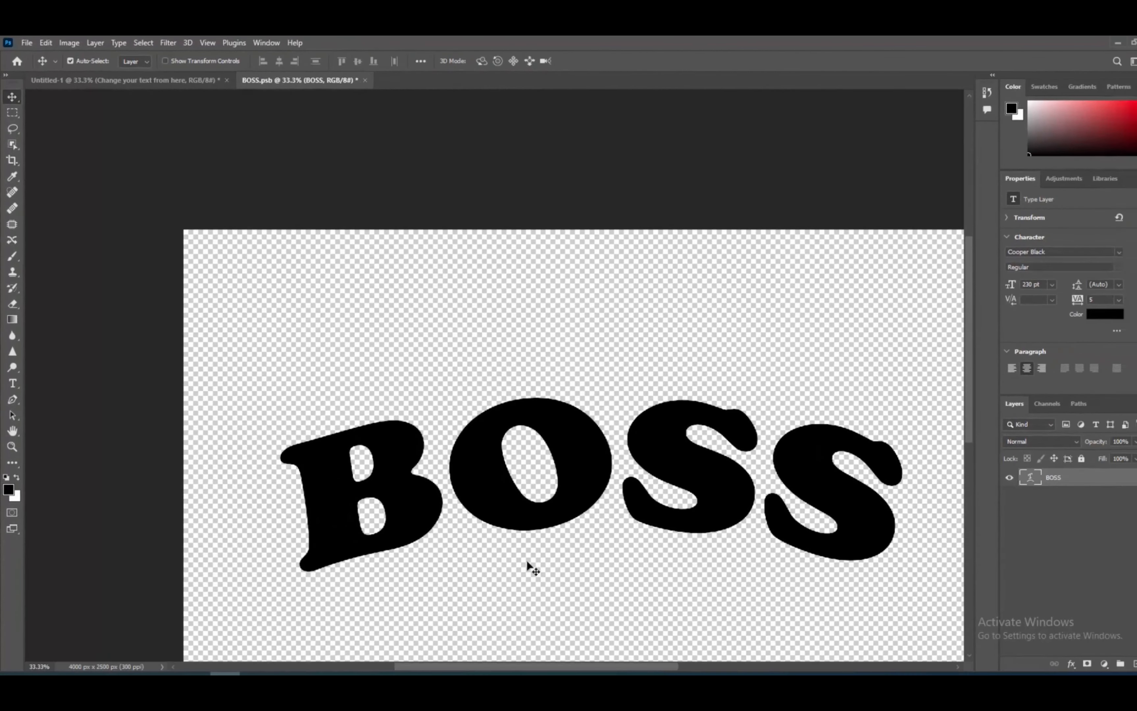
- Duplicate the BOSS text layer and place the copy directly above the original word
scroll(531, 566, down, 2)
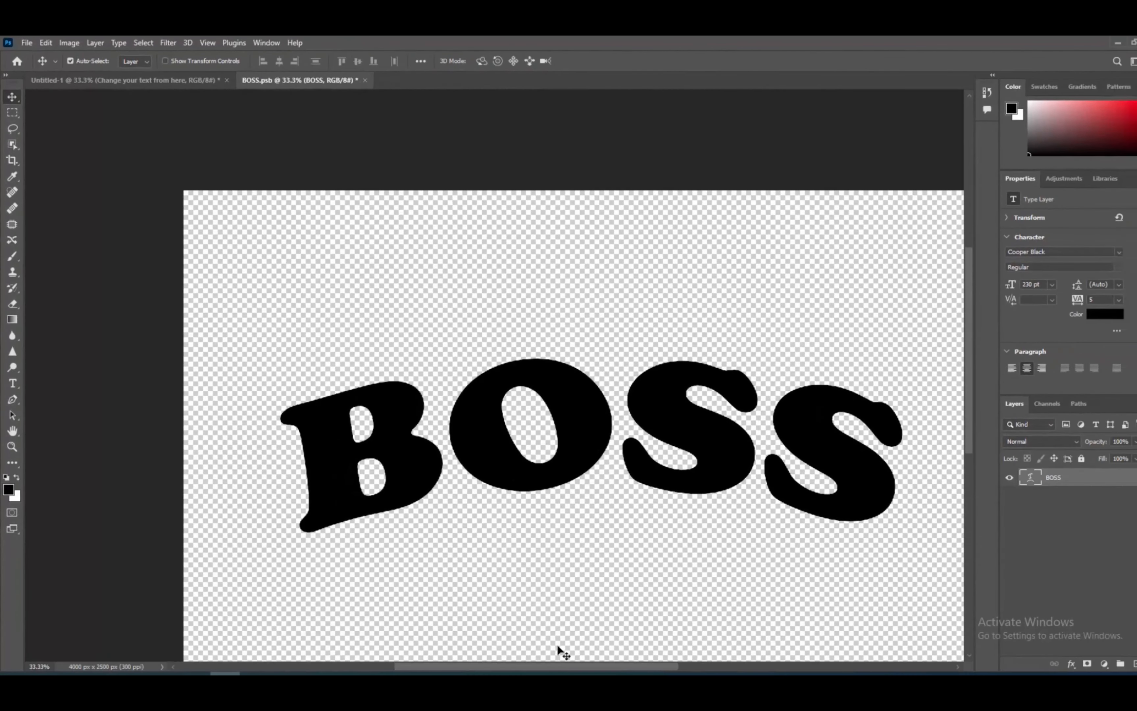
mouse_move(557, 663)
mouse_down()
mouse_move(598, 663)
mouse_move(576, 663)
mouse_up()
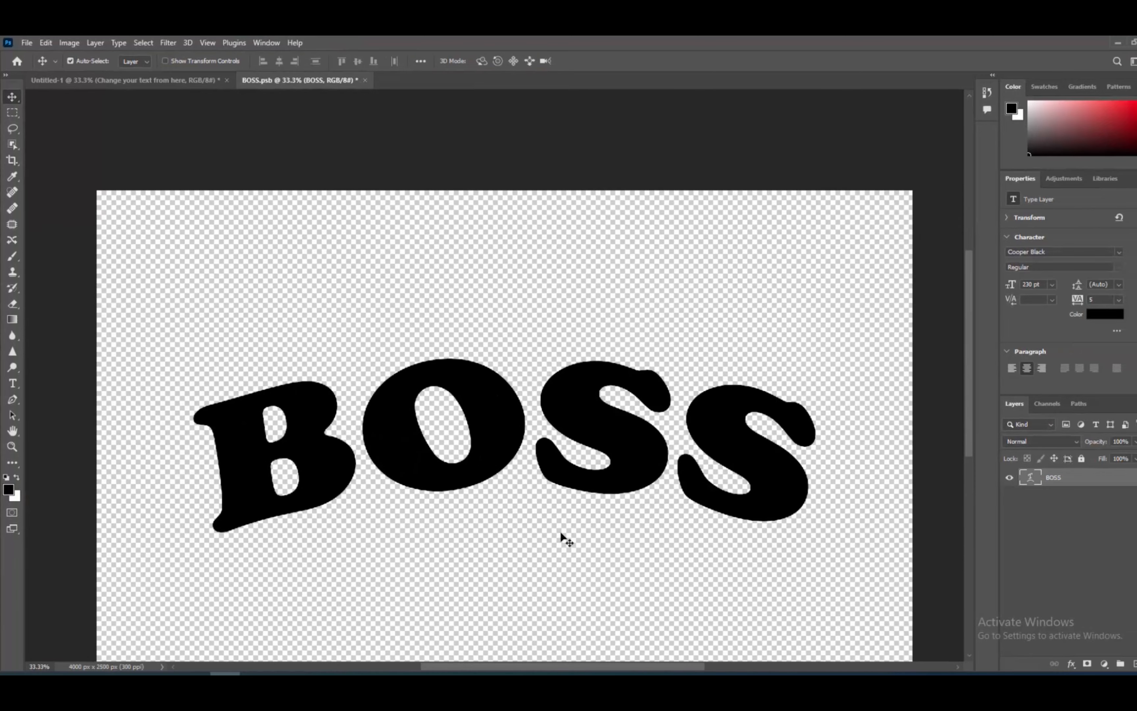
scroll(553, 490, down, 3)
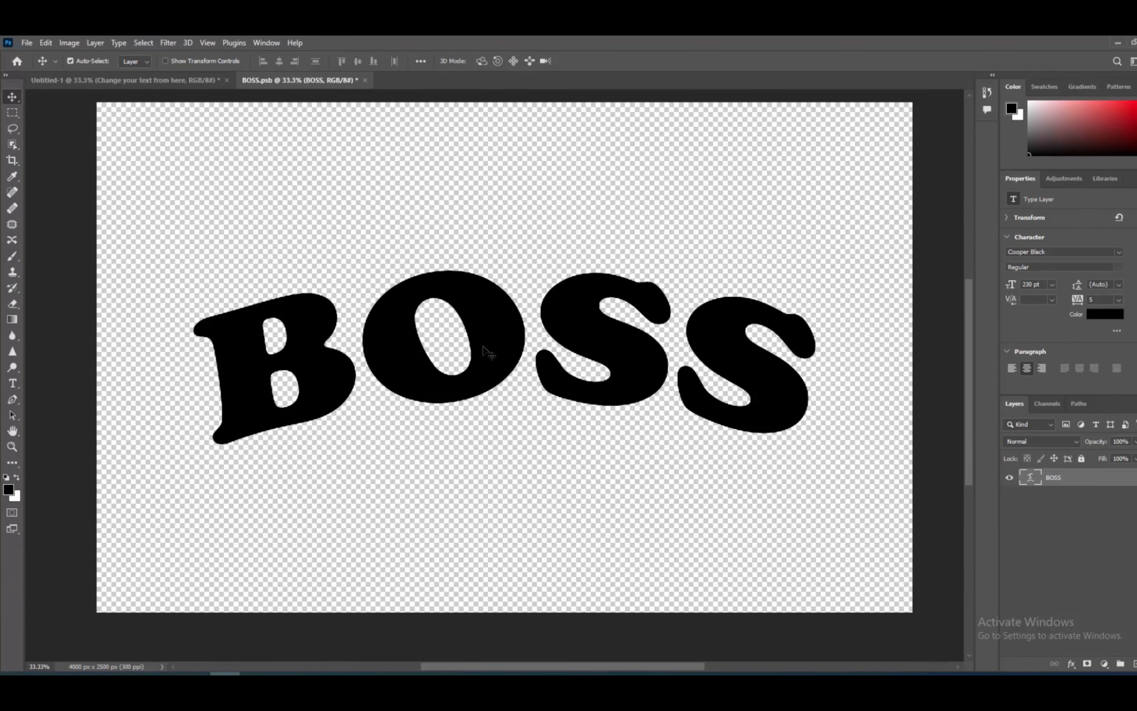
key(alt)
drag(500, 339, 505, 187)
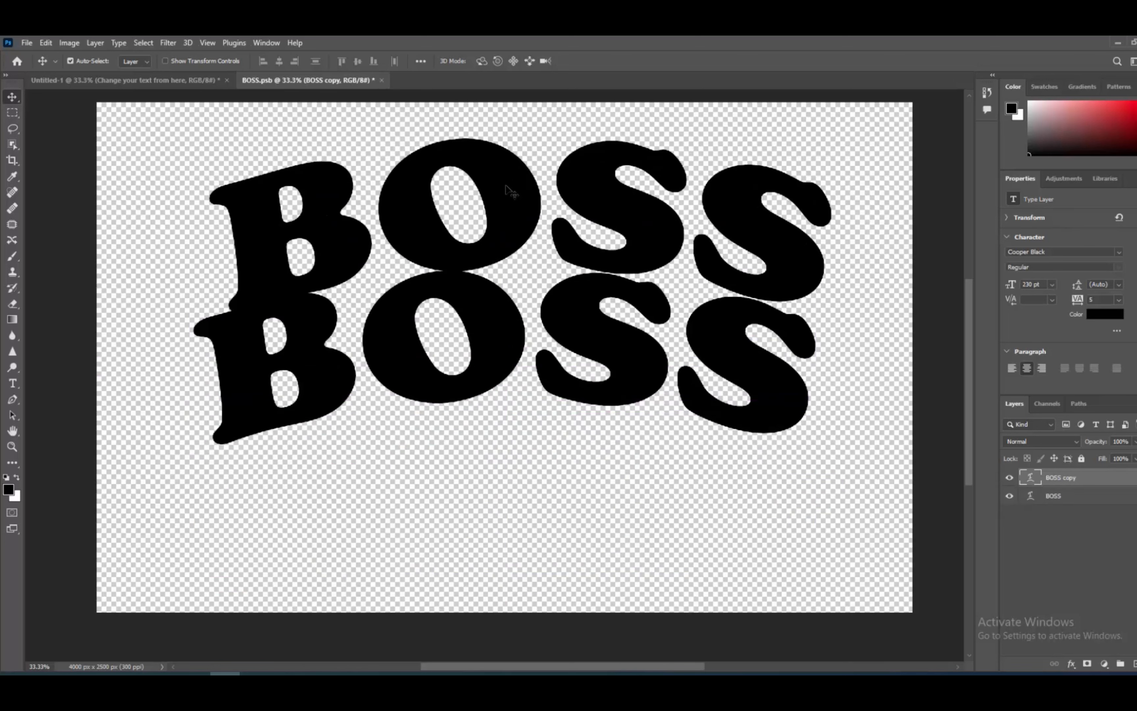
- Change the upper copy's text to BIG
double_click(505, 187)
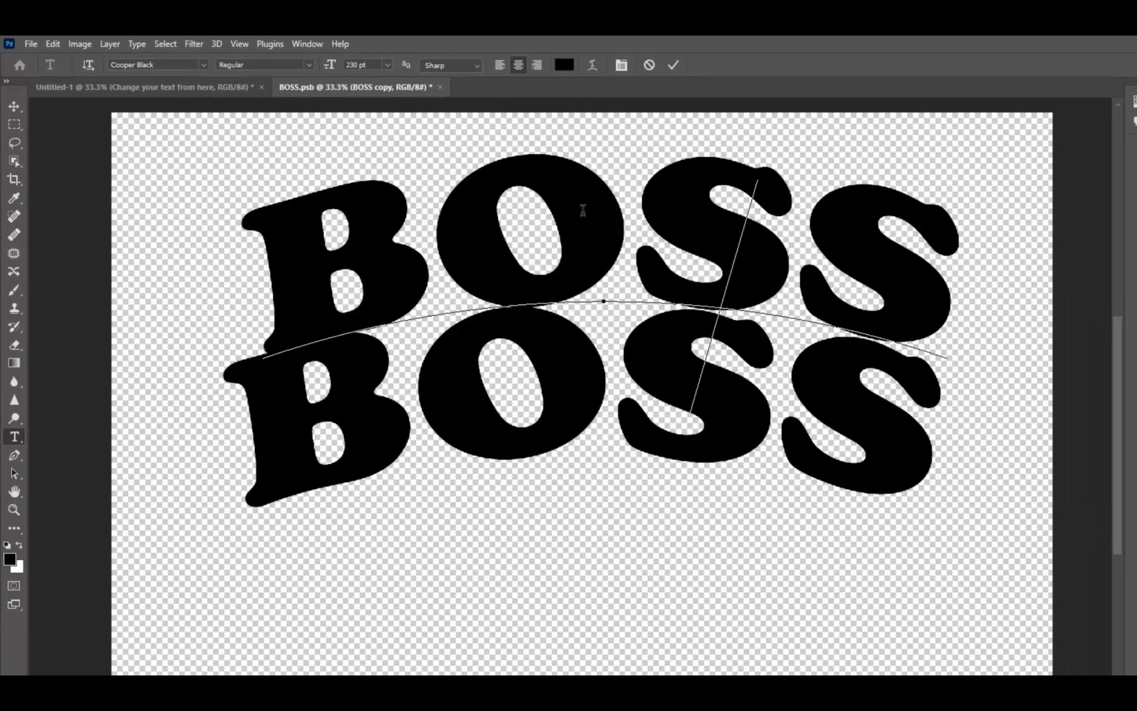
text(BI)
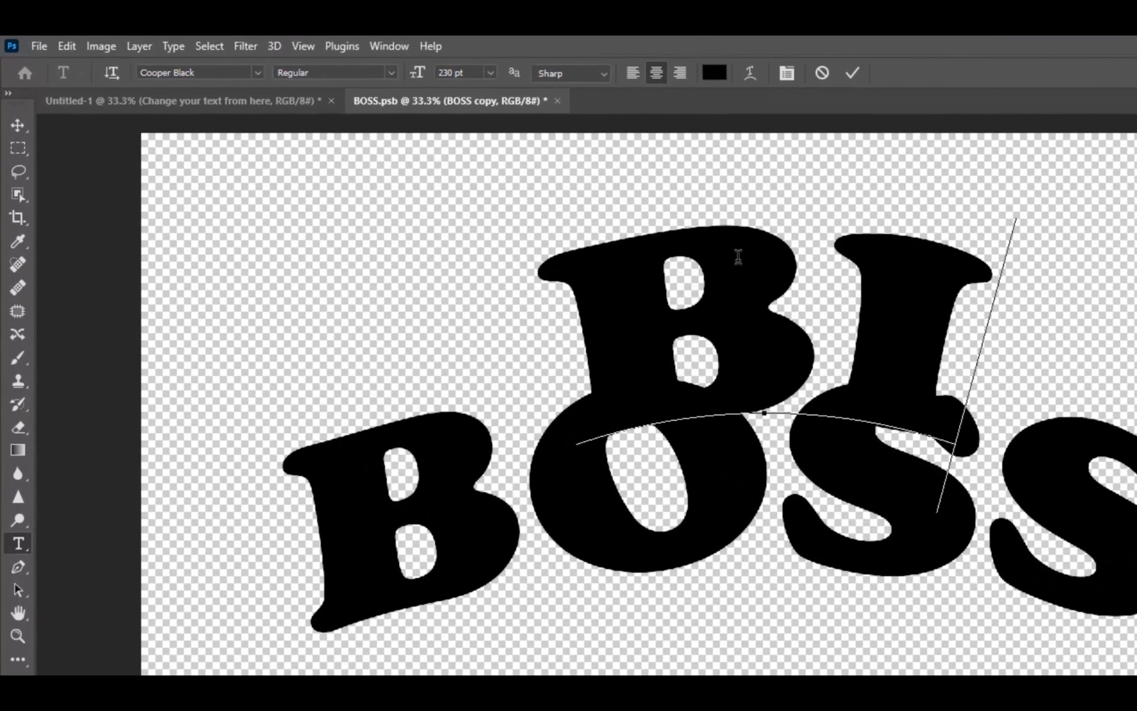
text(G)
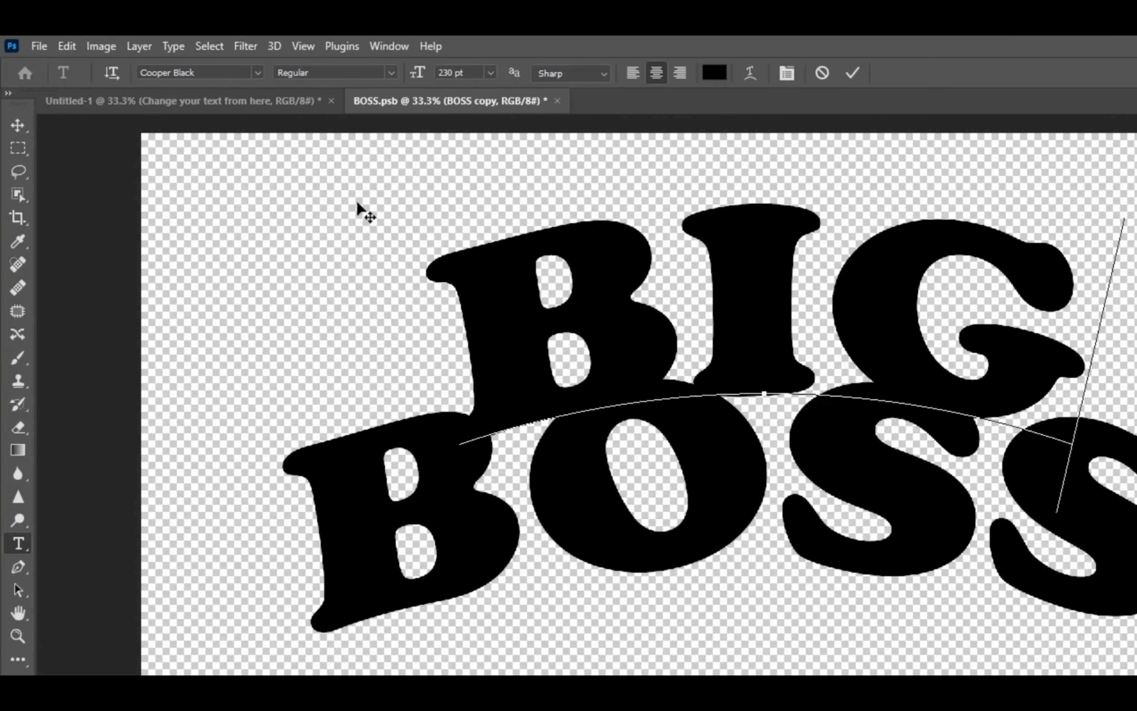
- Adjust the arc warp of the BIG text to 12% bend and 3% vertical distortion
double_click(682, 312)
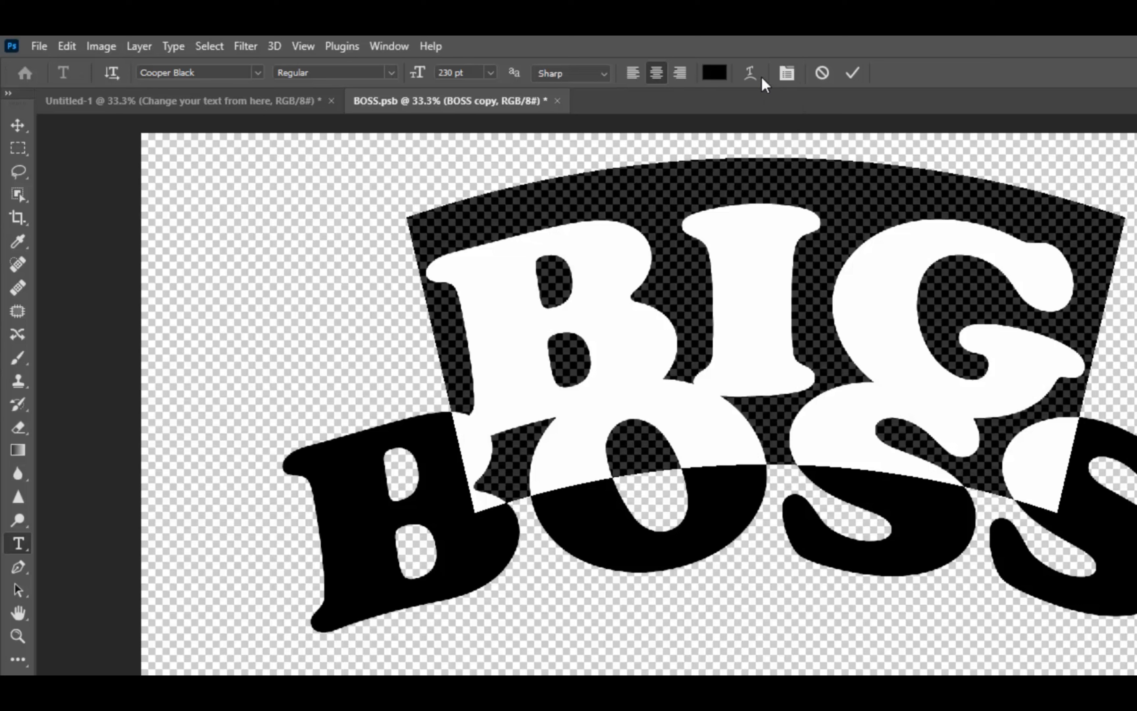
click(749, 73)
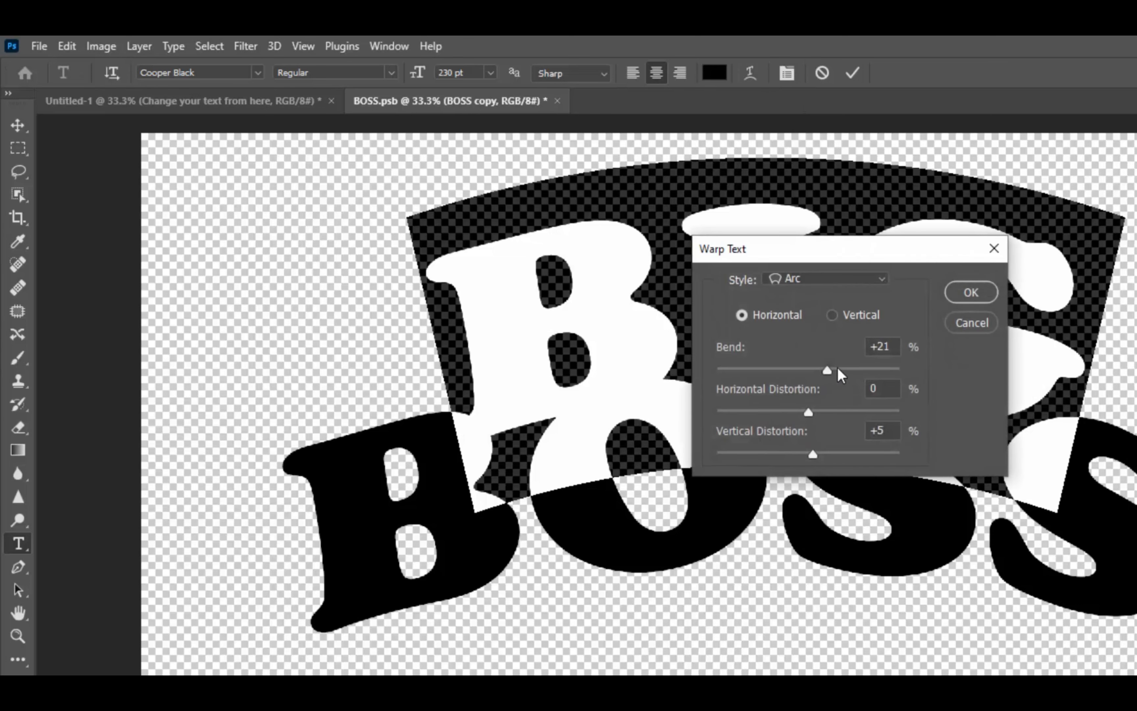
drag(894, 343, 847, 355)
text(12)
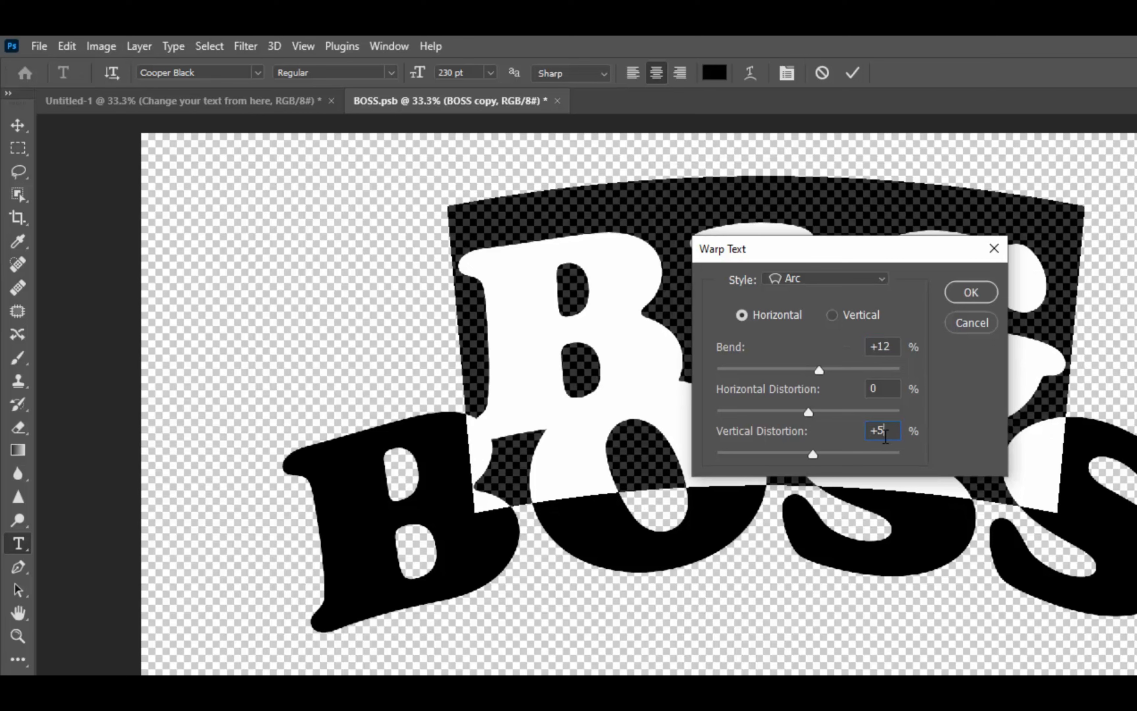
text(3)
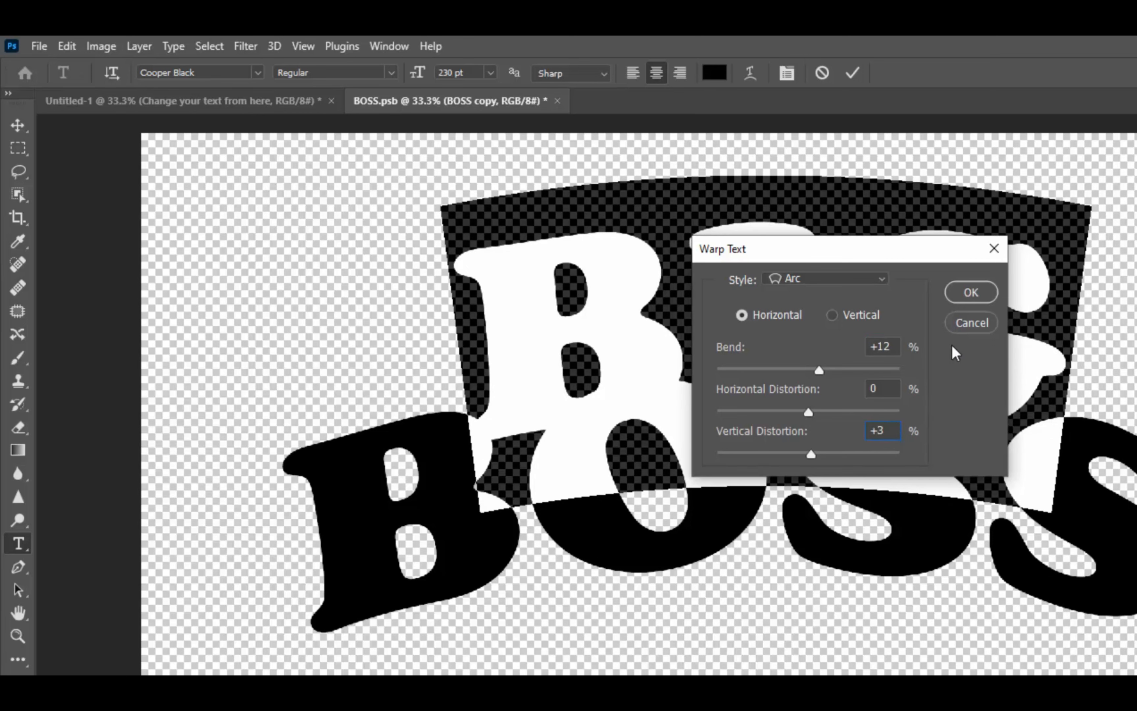
click(970, 292)
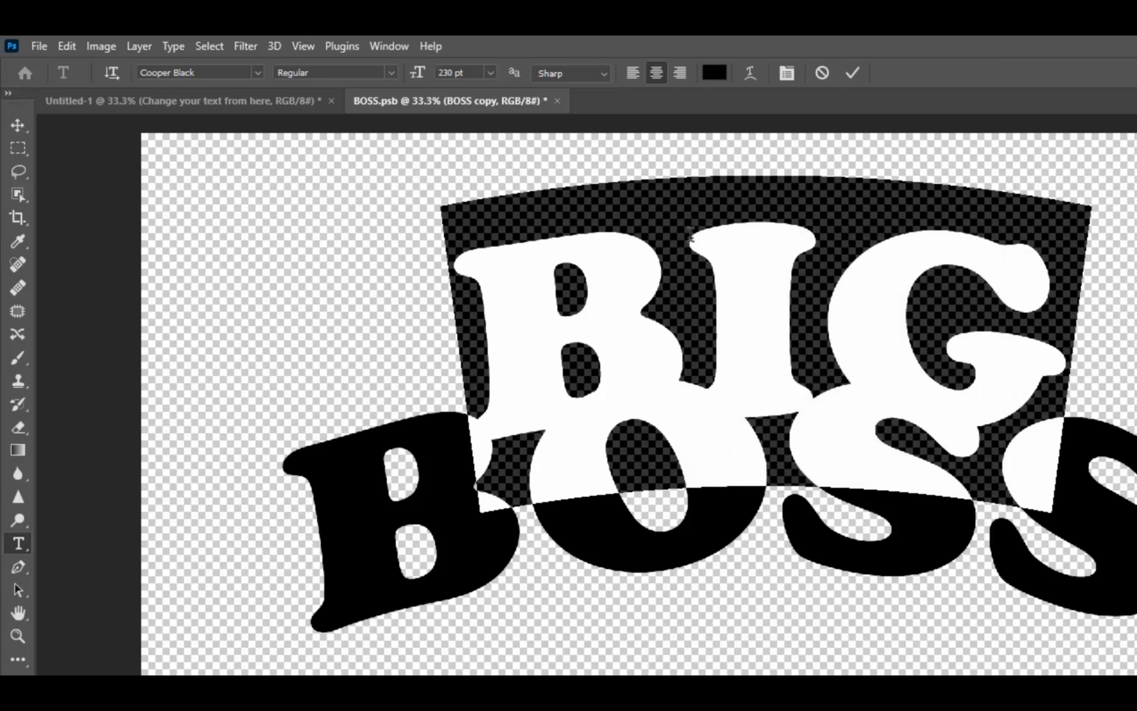
- Reposition the BIG and BOSS words so they stack around the canvas centre with a clear gap between them
click(27, 125)
drag(723, 376, 713, 329)
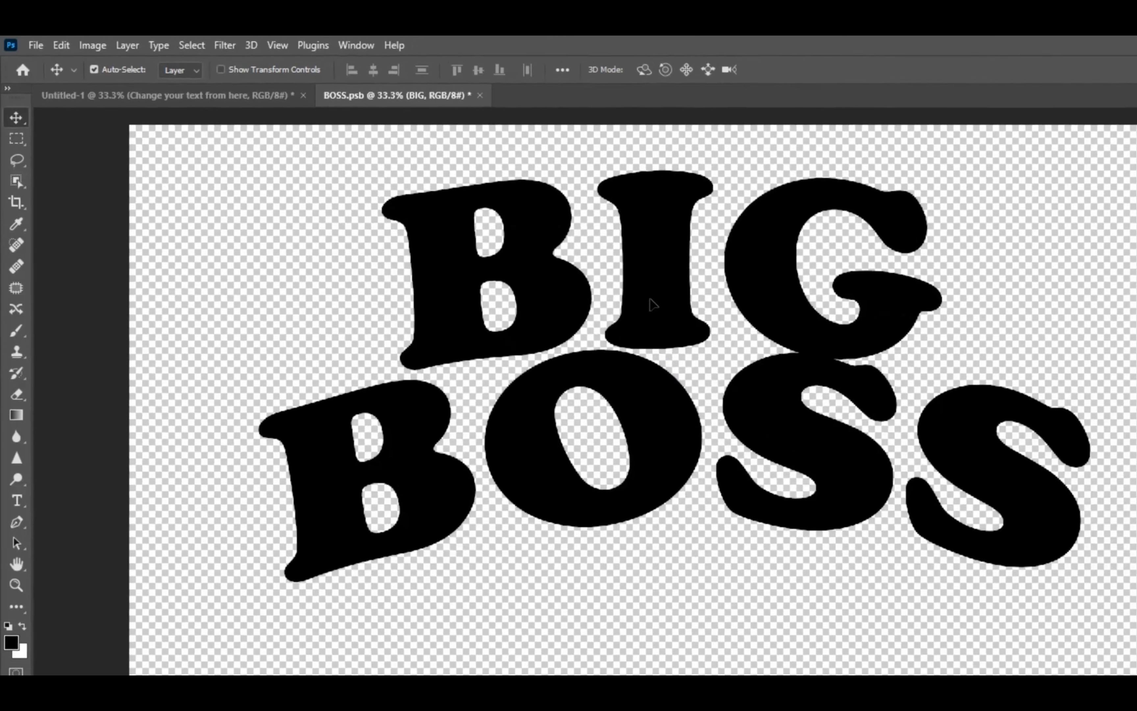
drag(669, 430, 657, 497)
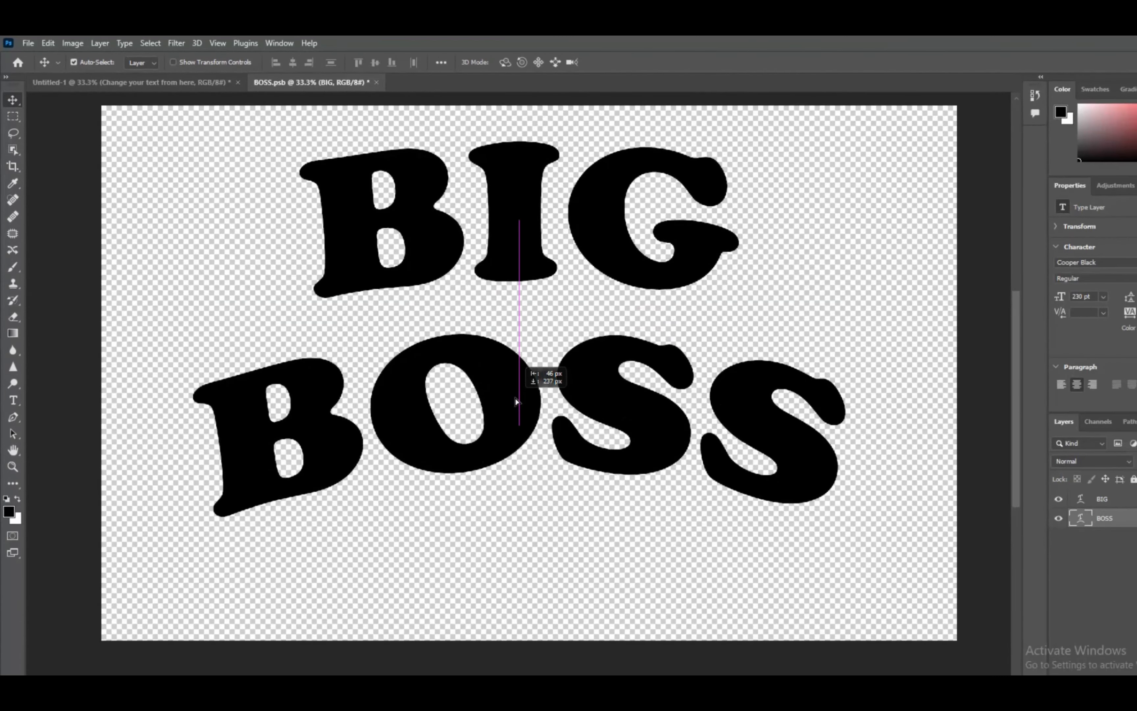
drag(516, 402, 517, 400)
drag(612, 377, 617, 394)
drag(611, 255, 609, 273)
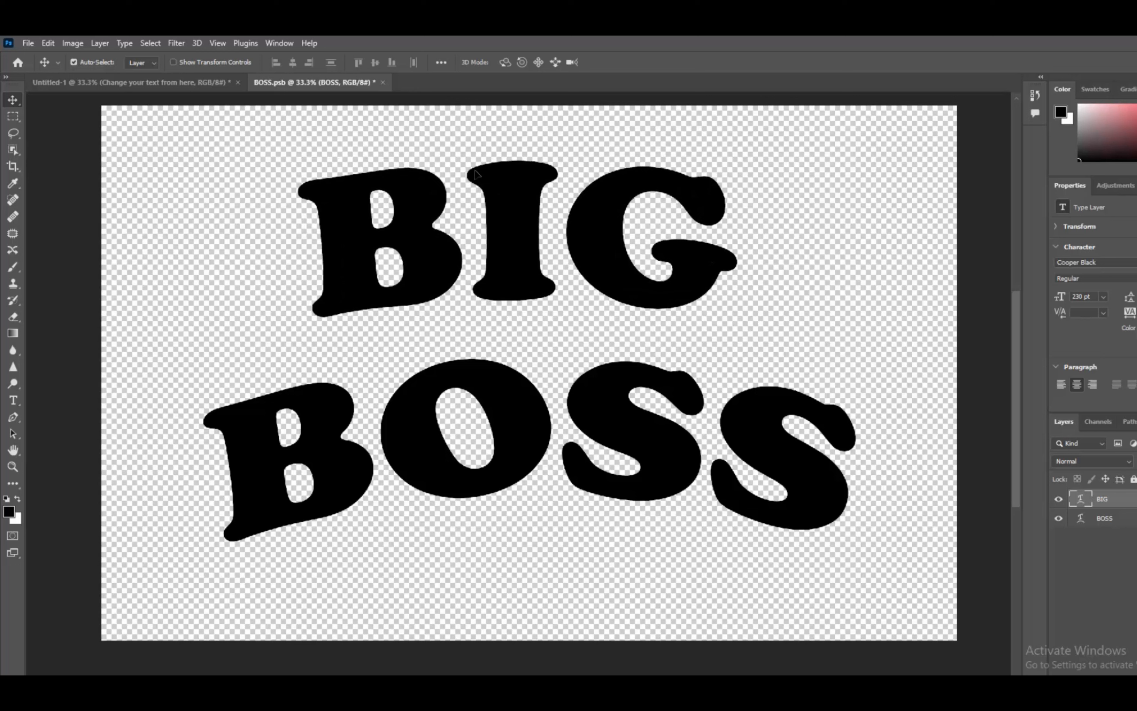
- Save the changes to the BOSS.psb smart object and close it to update the main document
click(377, 83)
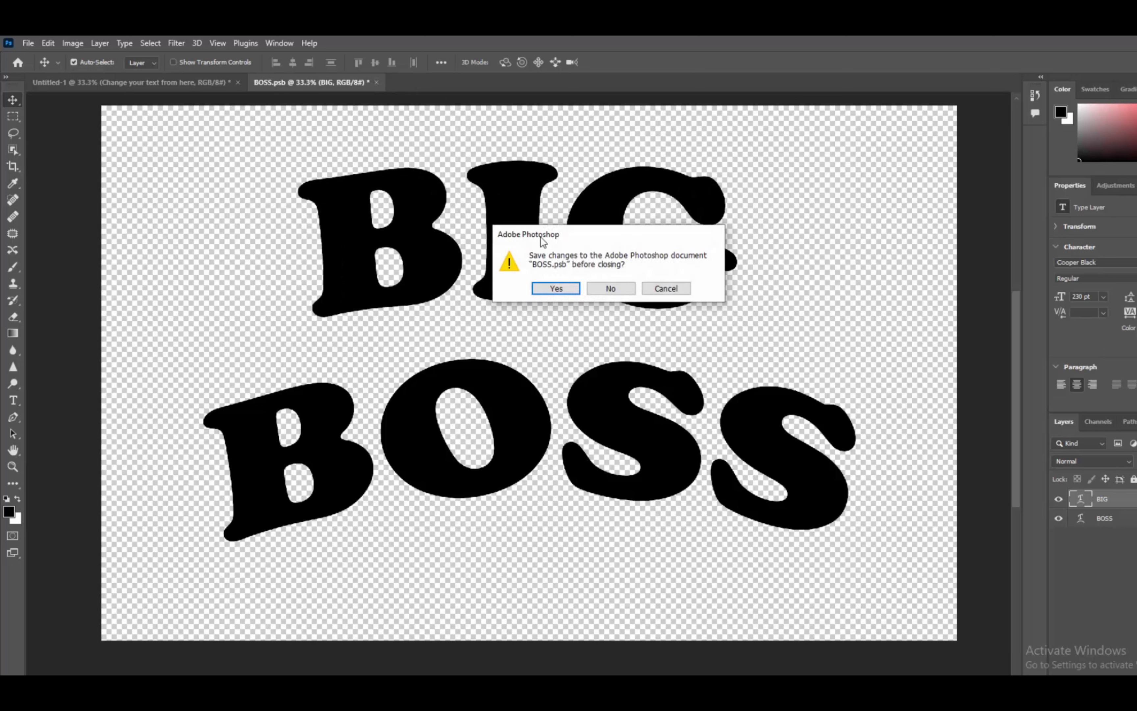
click(548, 292)
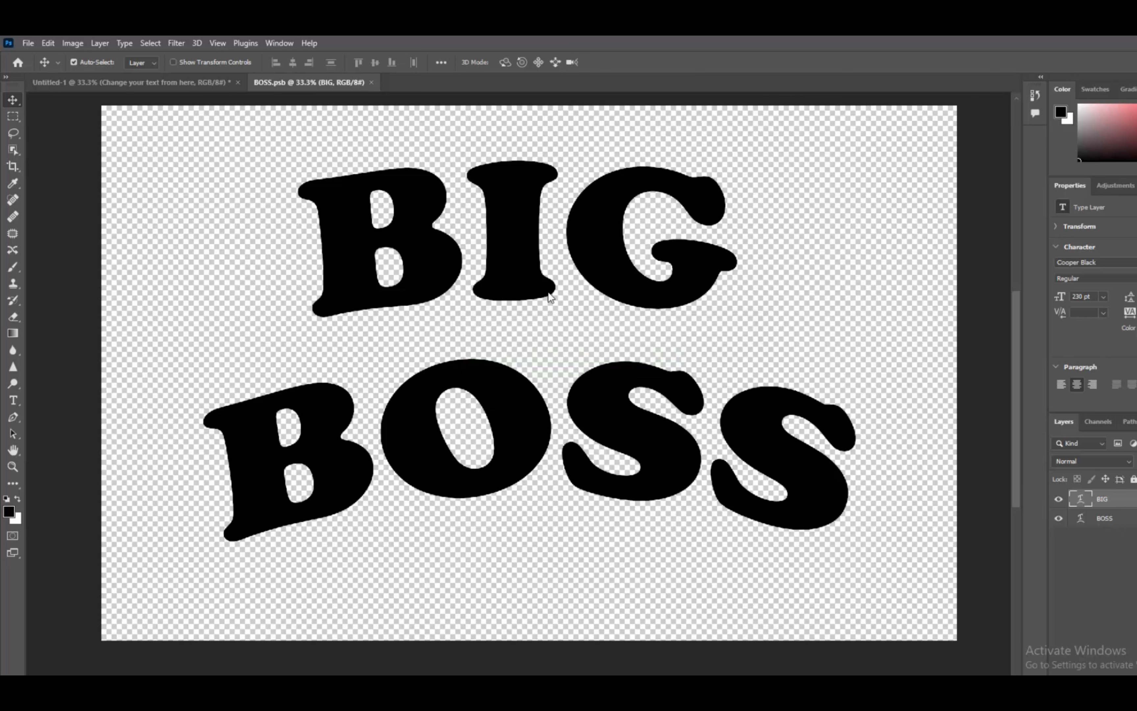
key(ctrl+w)
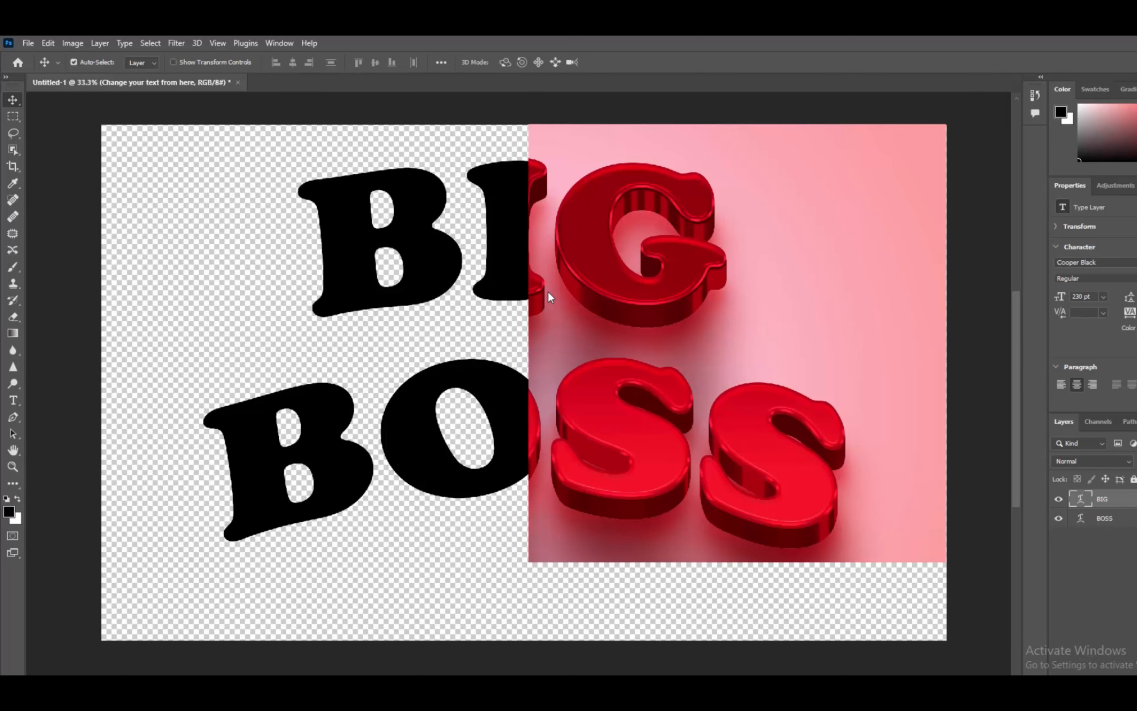